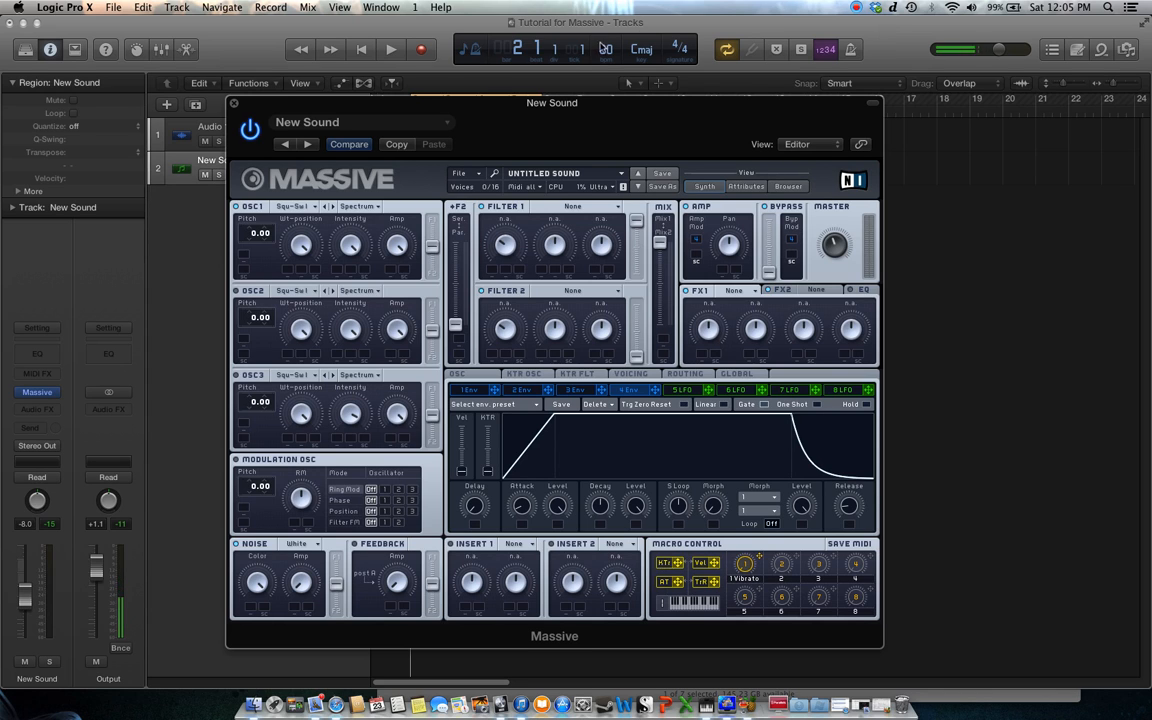
Set oscillator 1's wavetable to Pulse-Saw PWM
left_click_drag(487, 106, 434, 100)
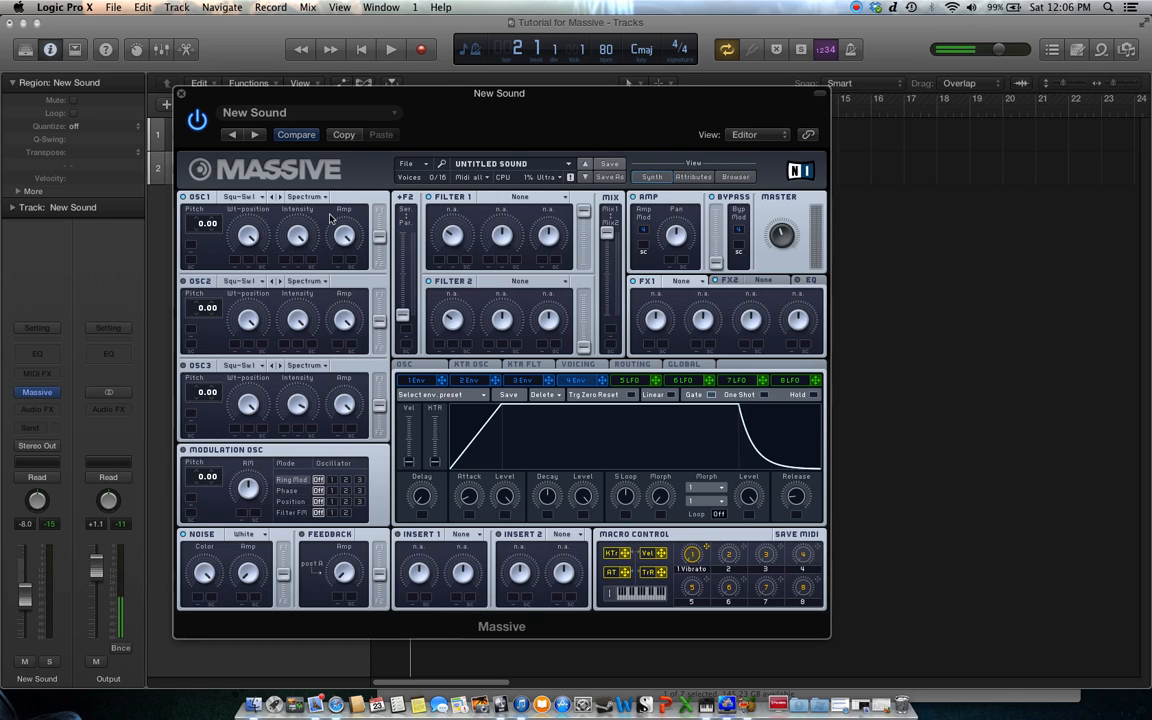
left_click(258, 197)
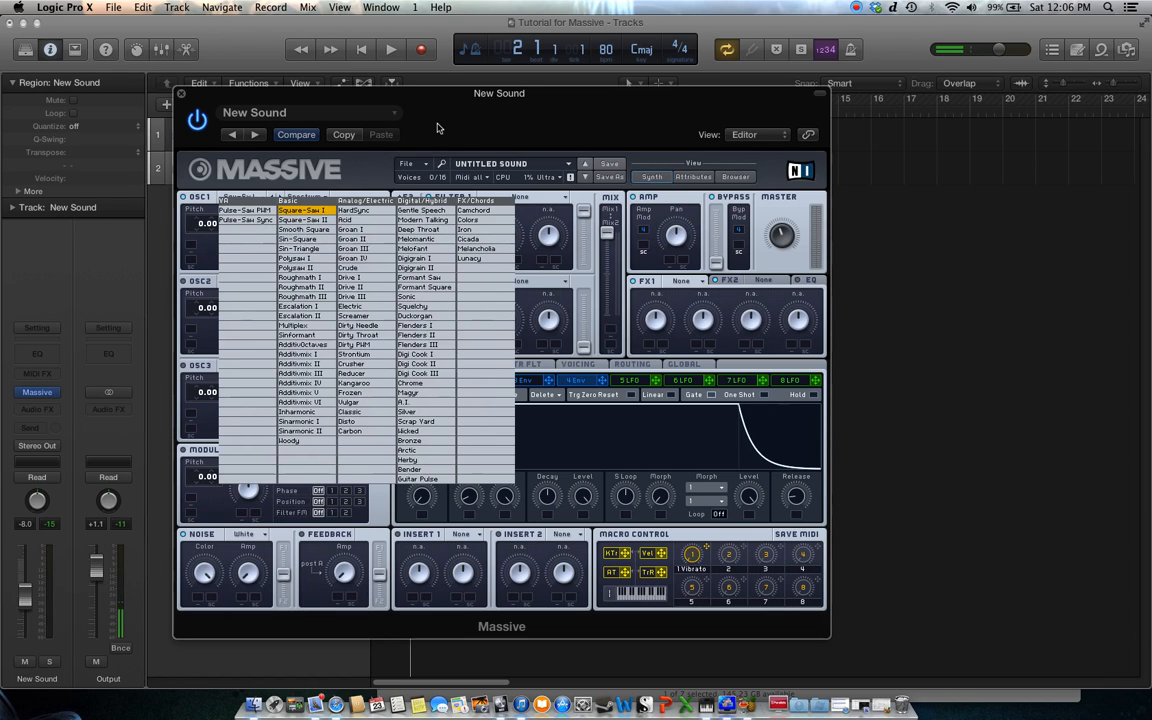
left_click(306, 212)
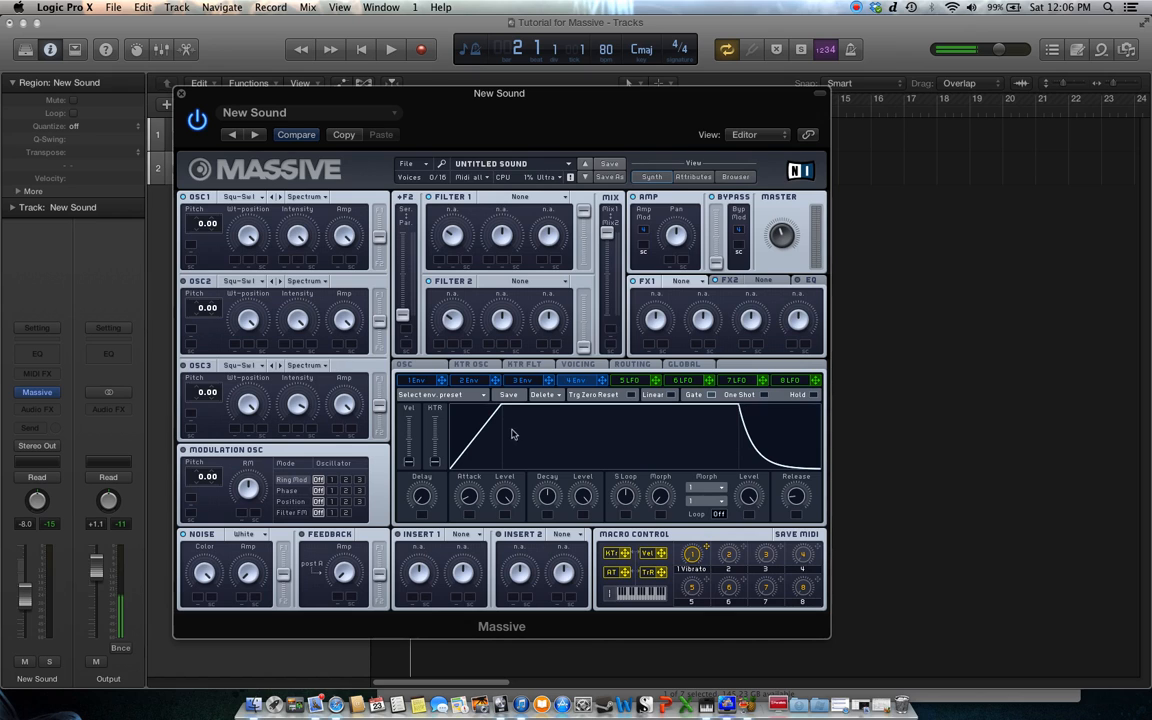
left_click(256, 198)
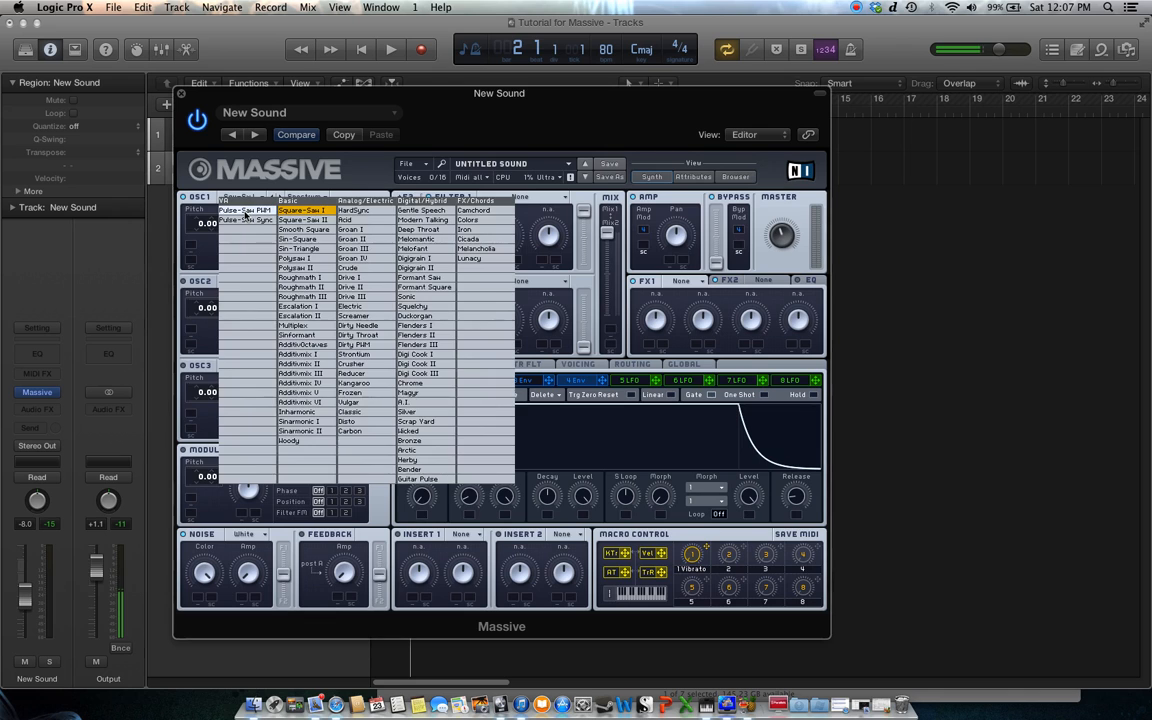
left_click(246, 211)
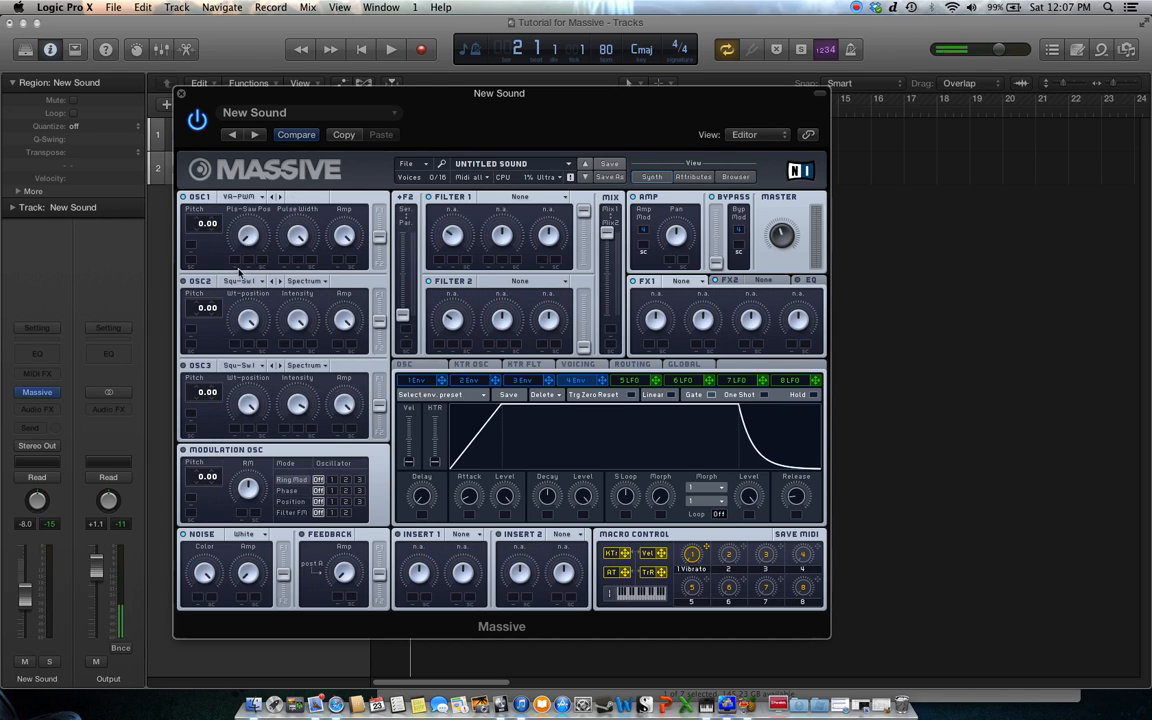
Switch on oscillator 2 with the Square-Saw I wavetable and set oscillator 3's wavetable to Sin-Triangle
left_click(184, 282)
left_click(261, 284)
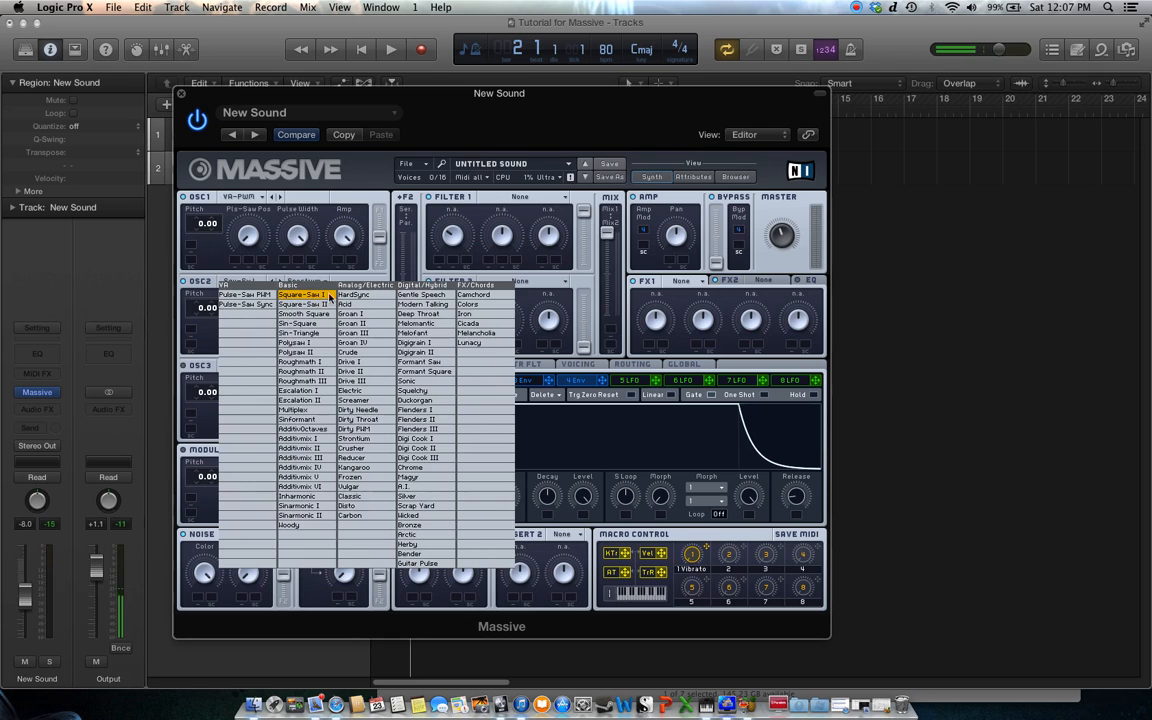
left_click(318, 295)
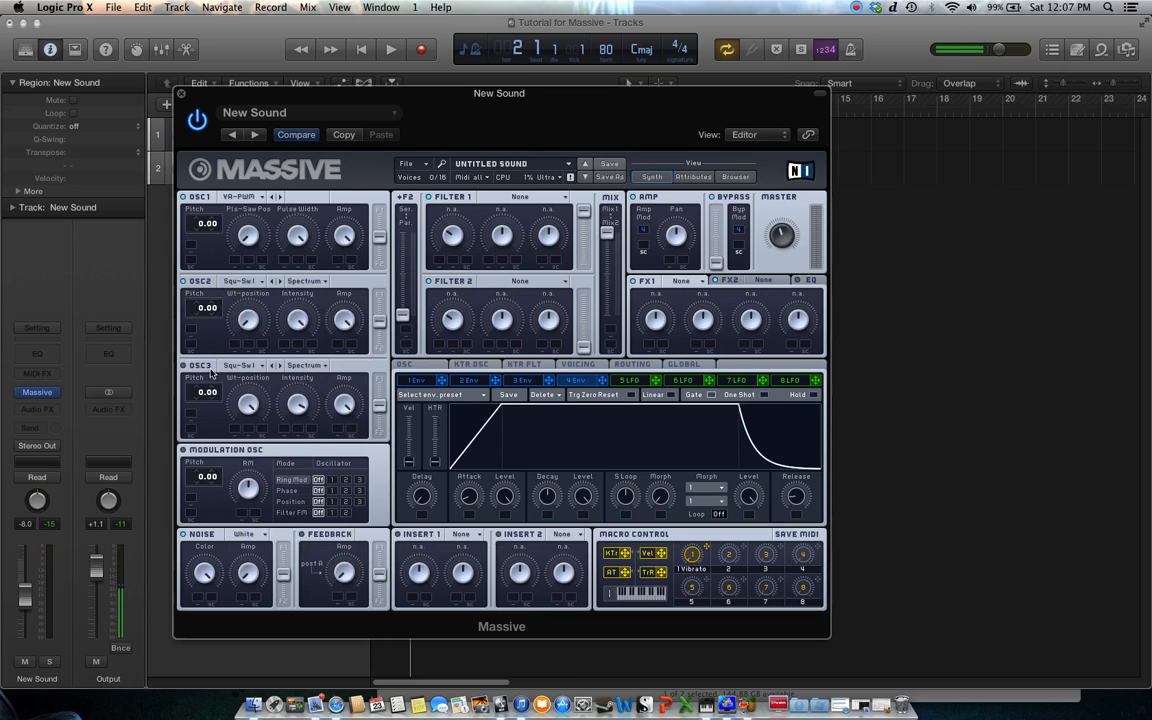
left_click(264, 368)
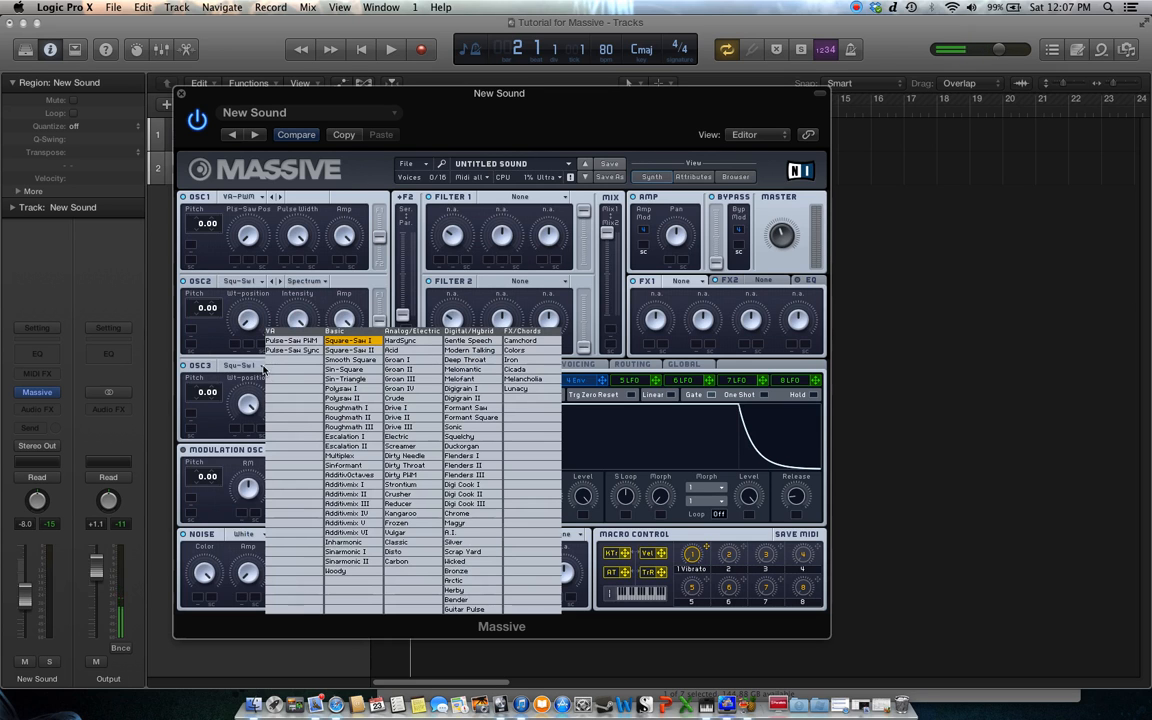
left_click(364, 380)
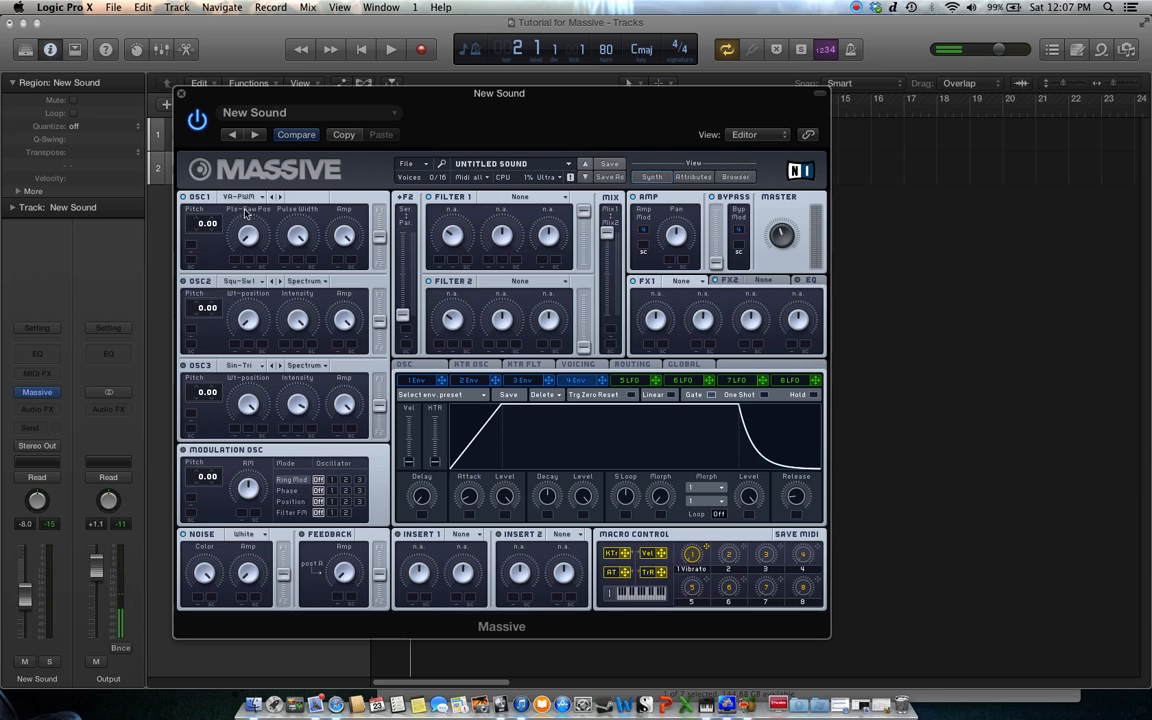
Play the New Sound region while turning down oscillator 1's pulse width, and stop playback
left_click_drag(368, 108, 418, 204)
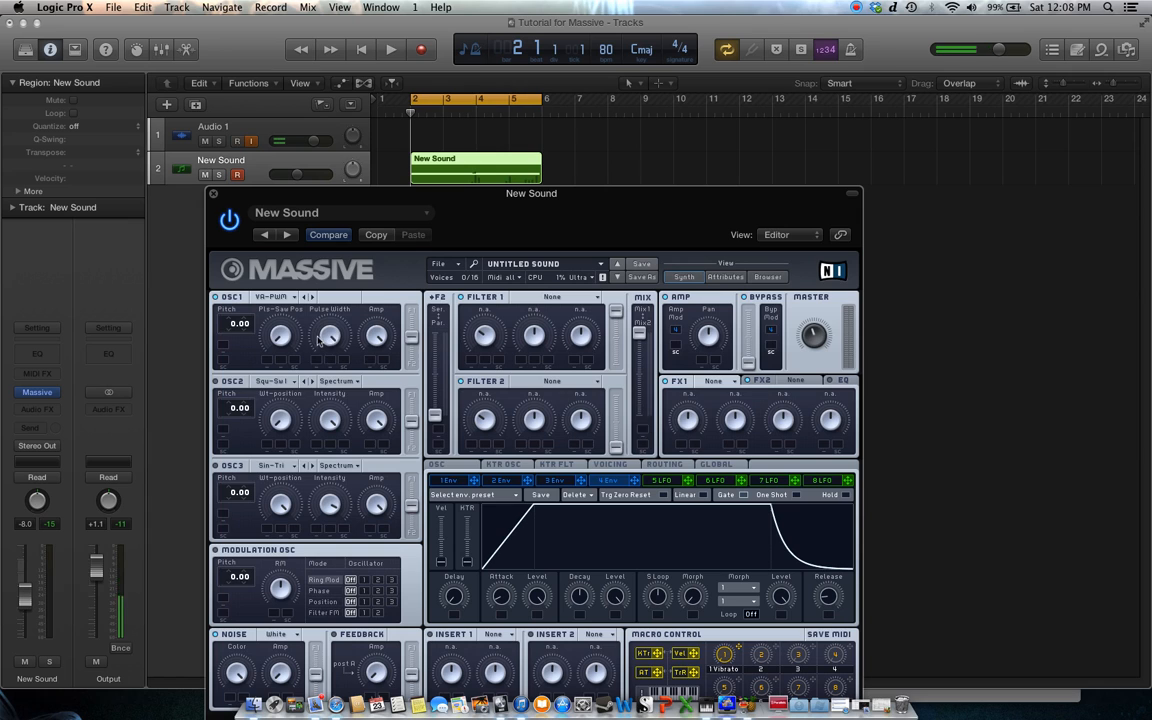
left_click(389, 52)
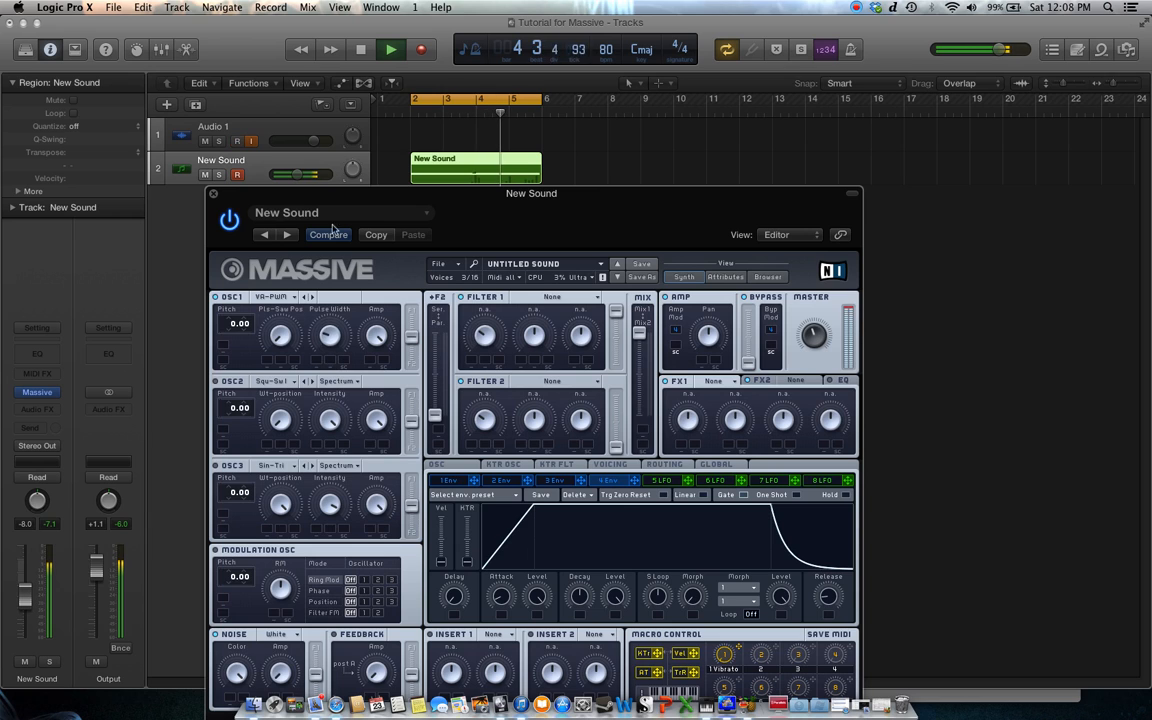
left_click(362, 50)
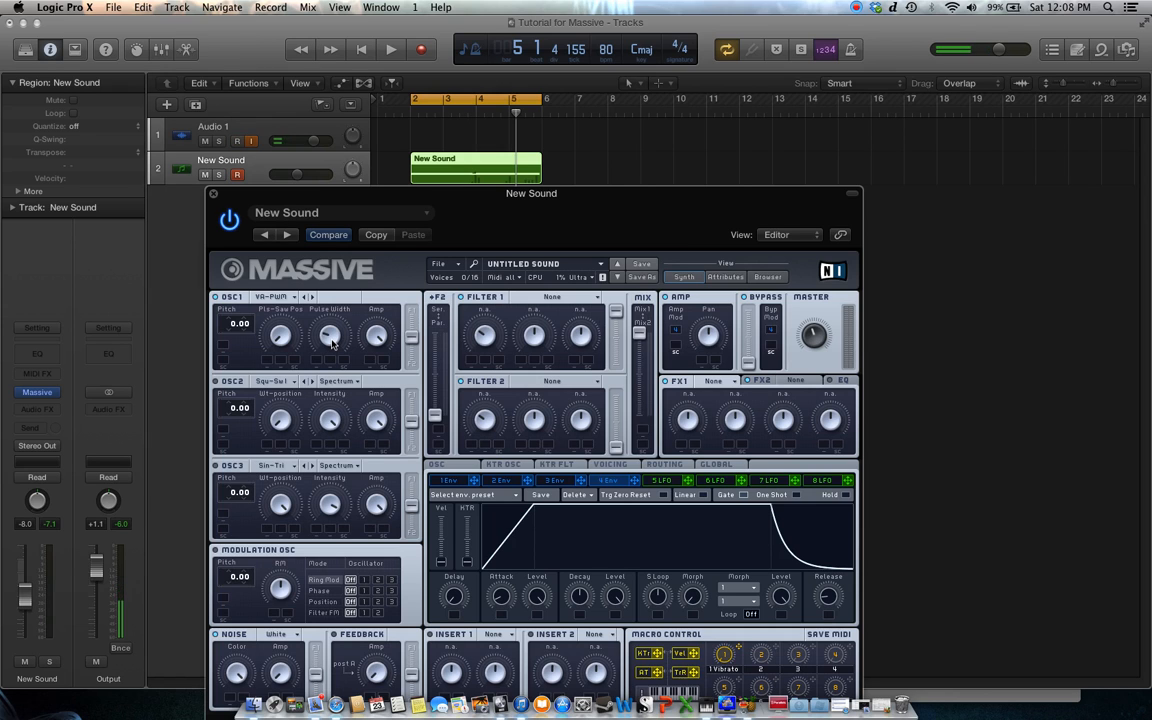
Set the upper curve of LFO 5 to a sine wave
left_click(663, 483)
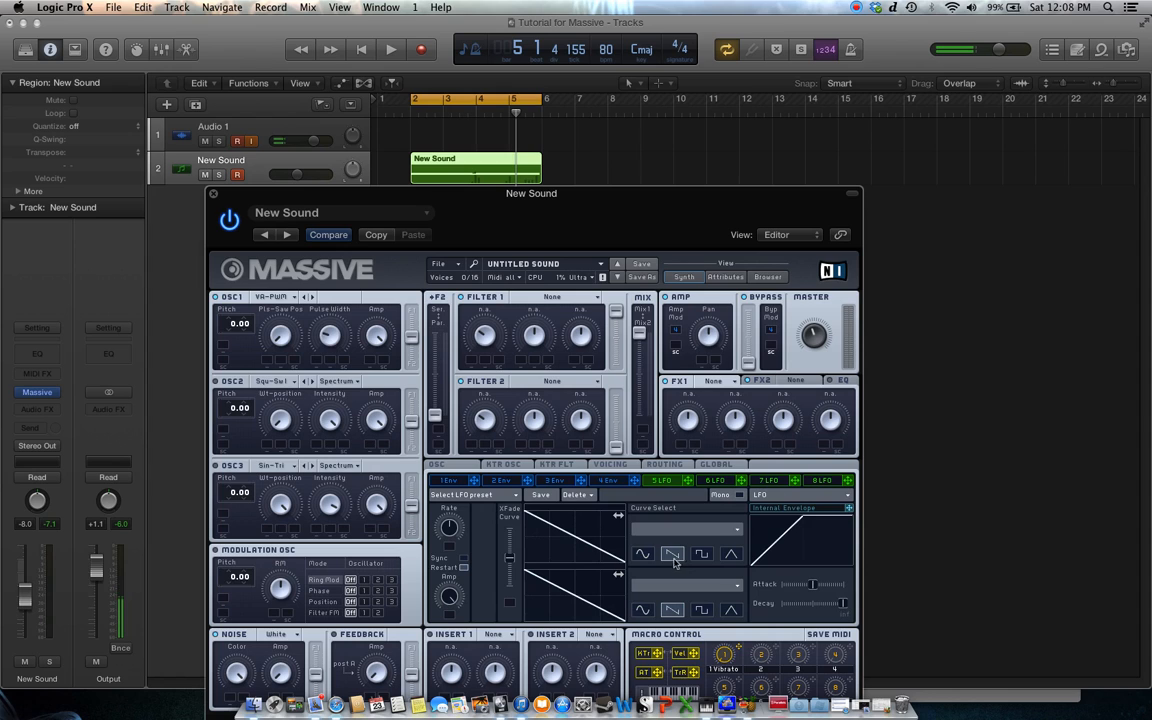
left_click(644, 556)
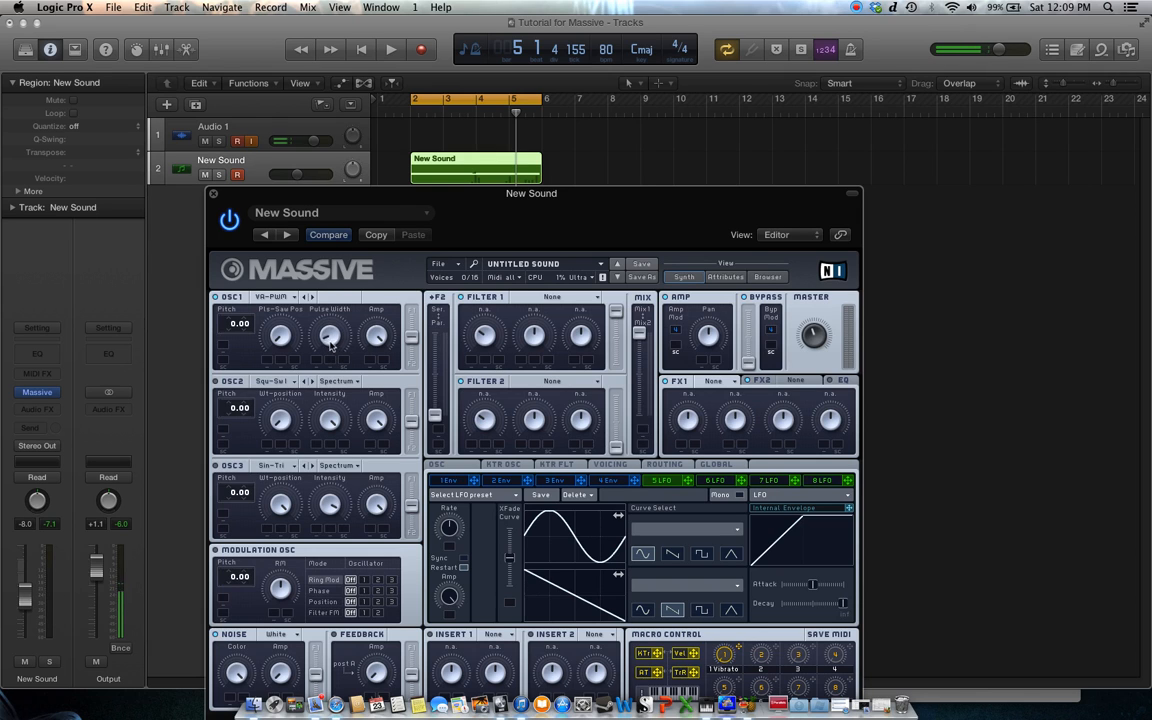
left_click(330, 236)
left_click_drag(382, 205, 372, 191)
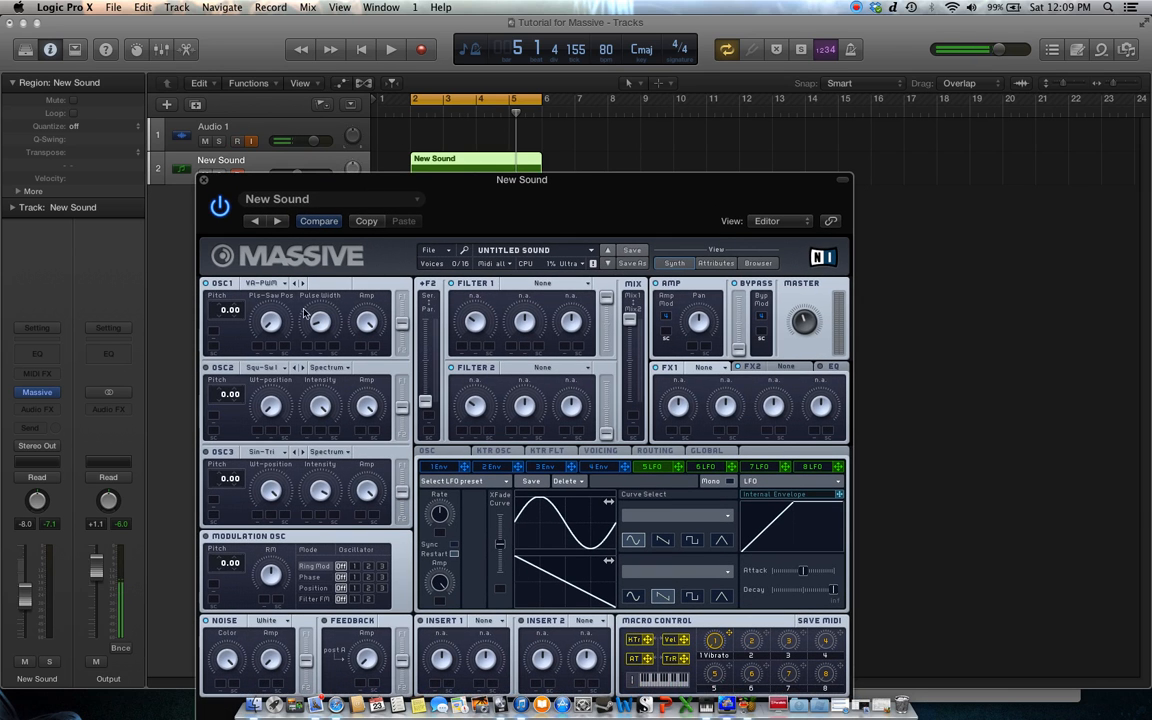
Play the New Sound region several times to audition oscillators 1, 2 and 3 one at a time
key("space")
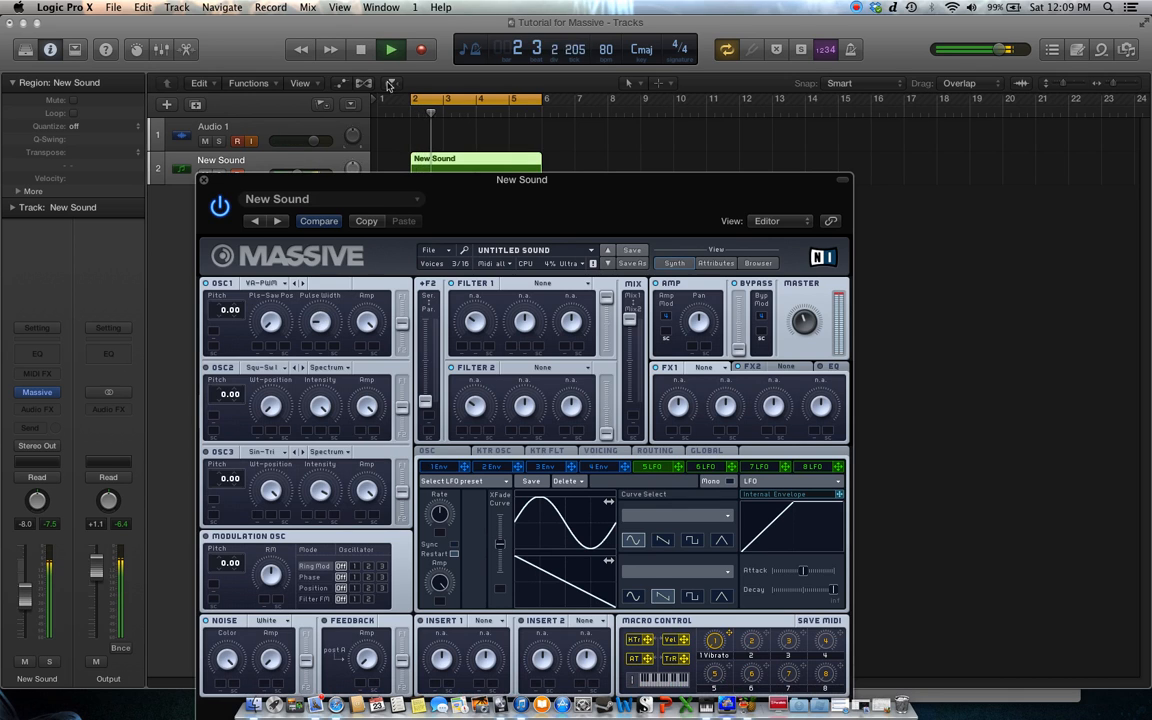
key("space")
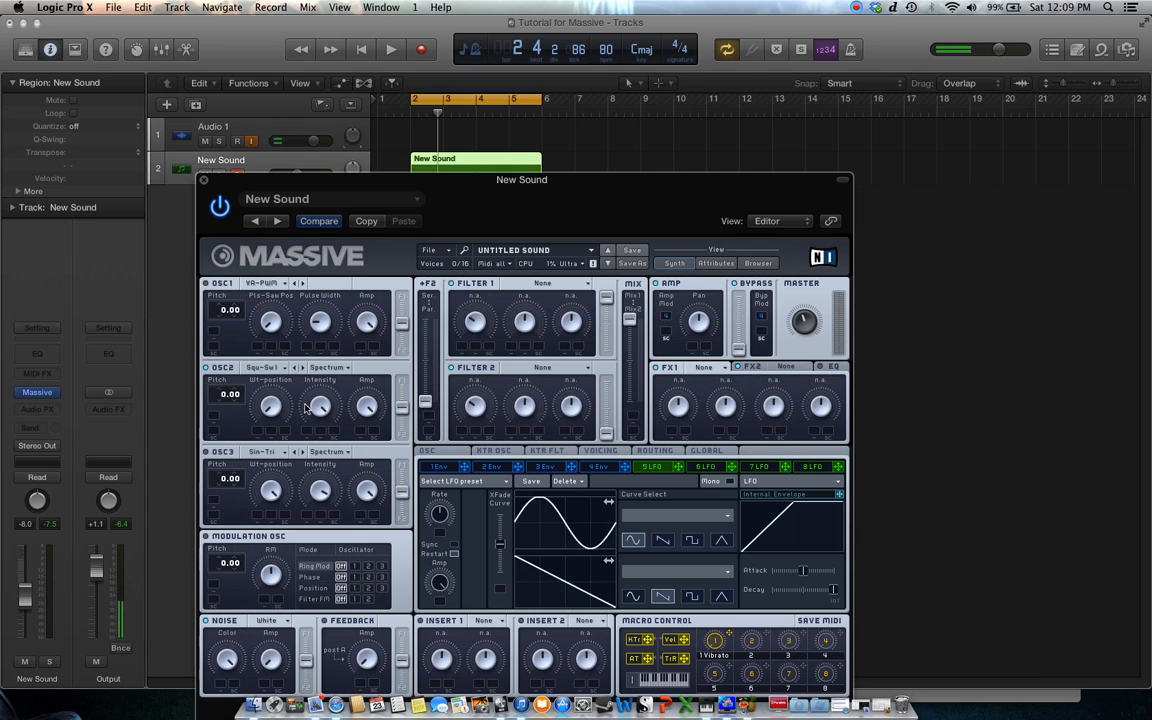
left_click(391, 51)
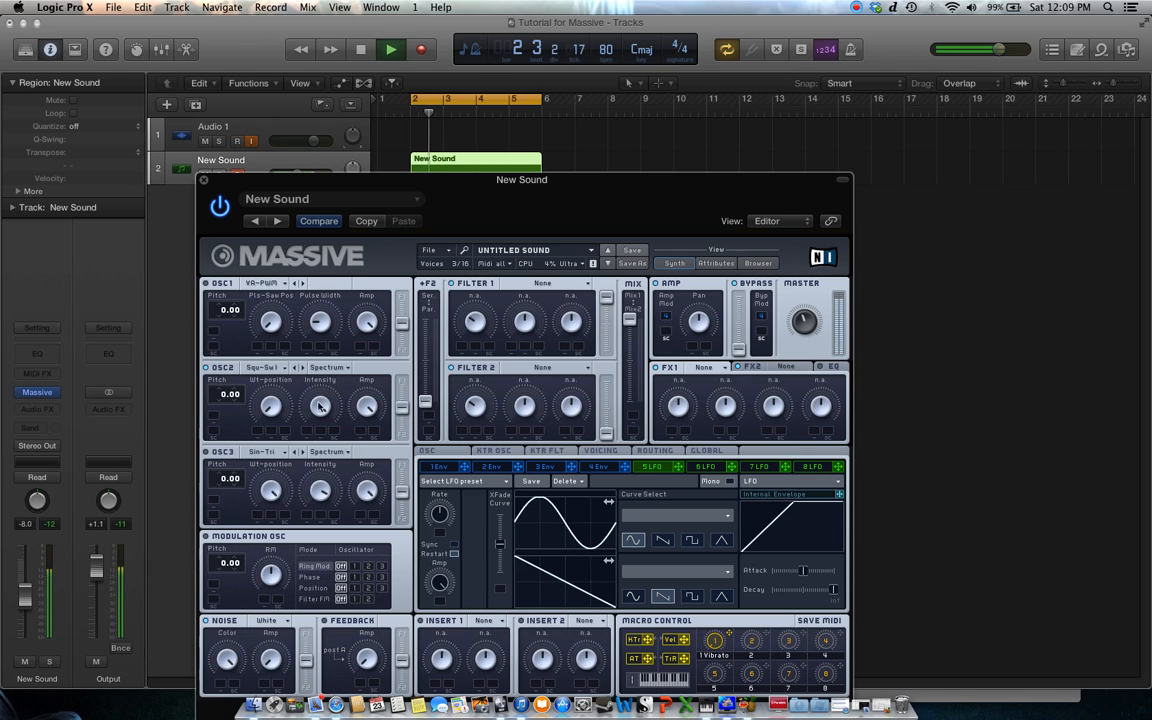
left_click(362, 50)
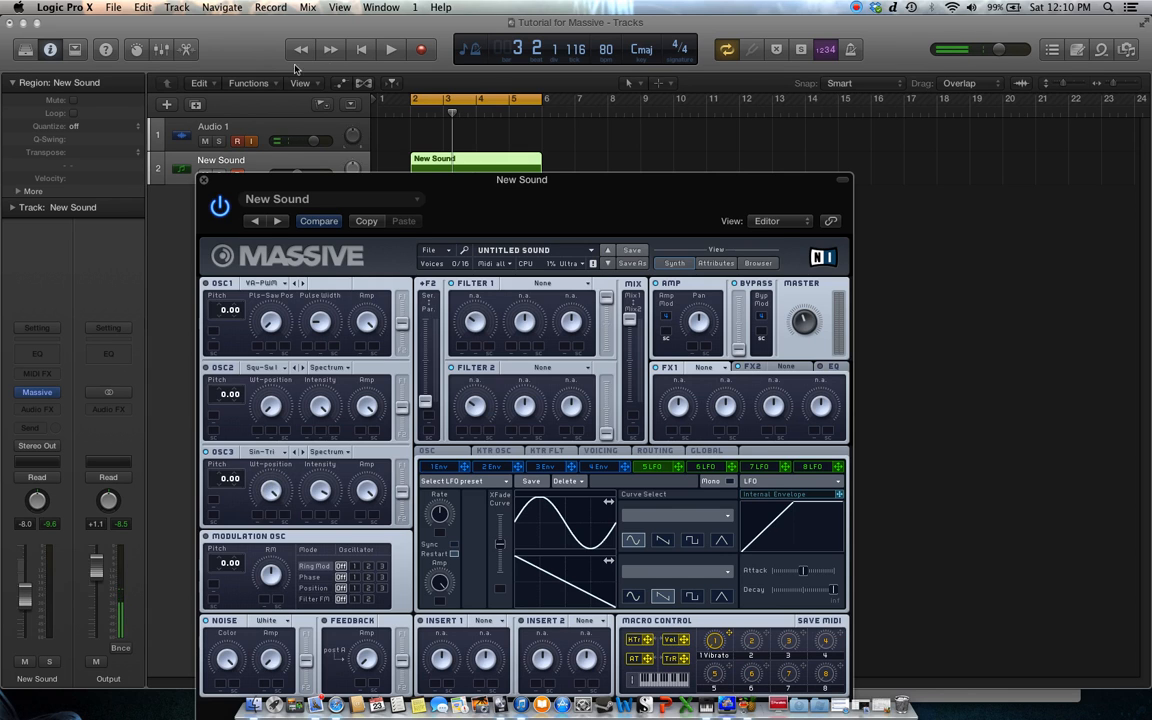
left_click(393, 51)
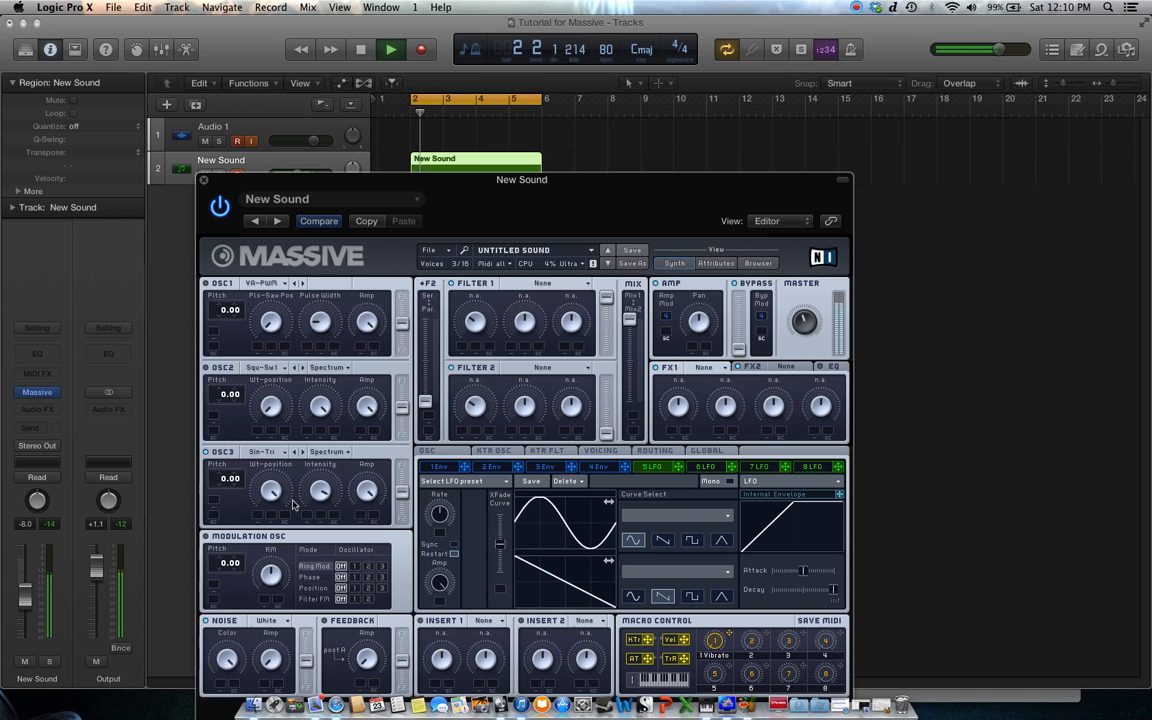
left_click(363, 50)
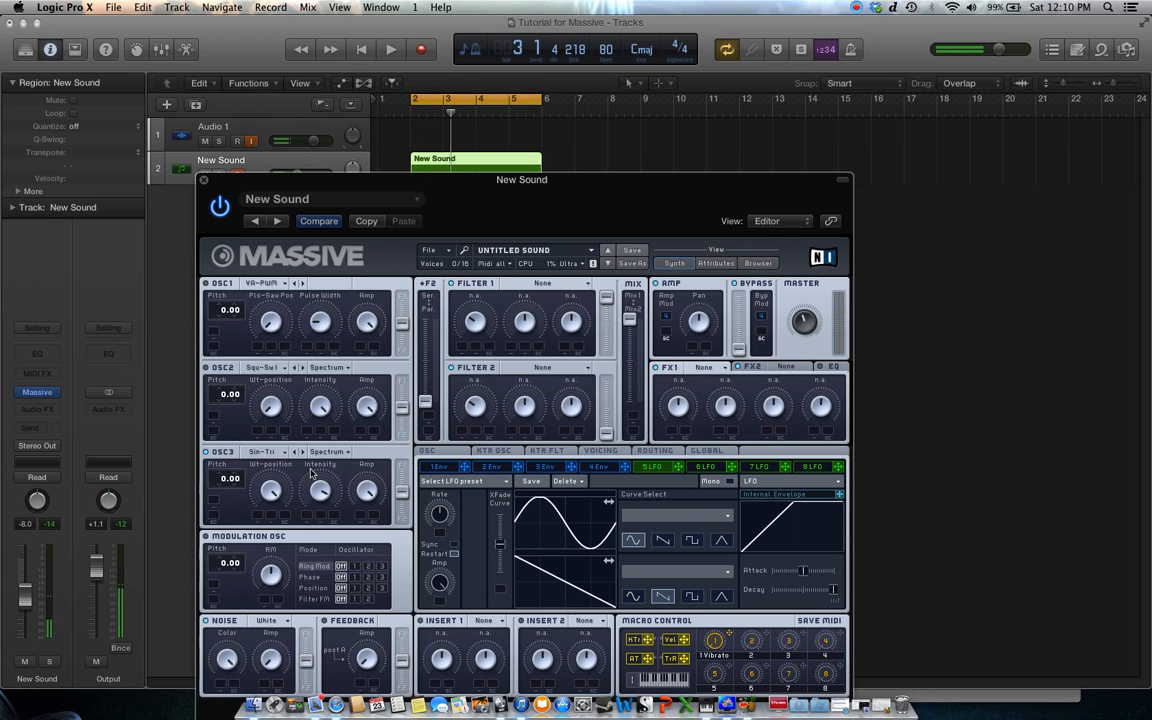
Set Filter 1 to the Lowpass 4 type
left_click_drag(428, 179, 373, 99)
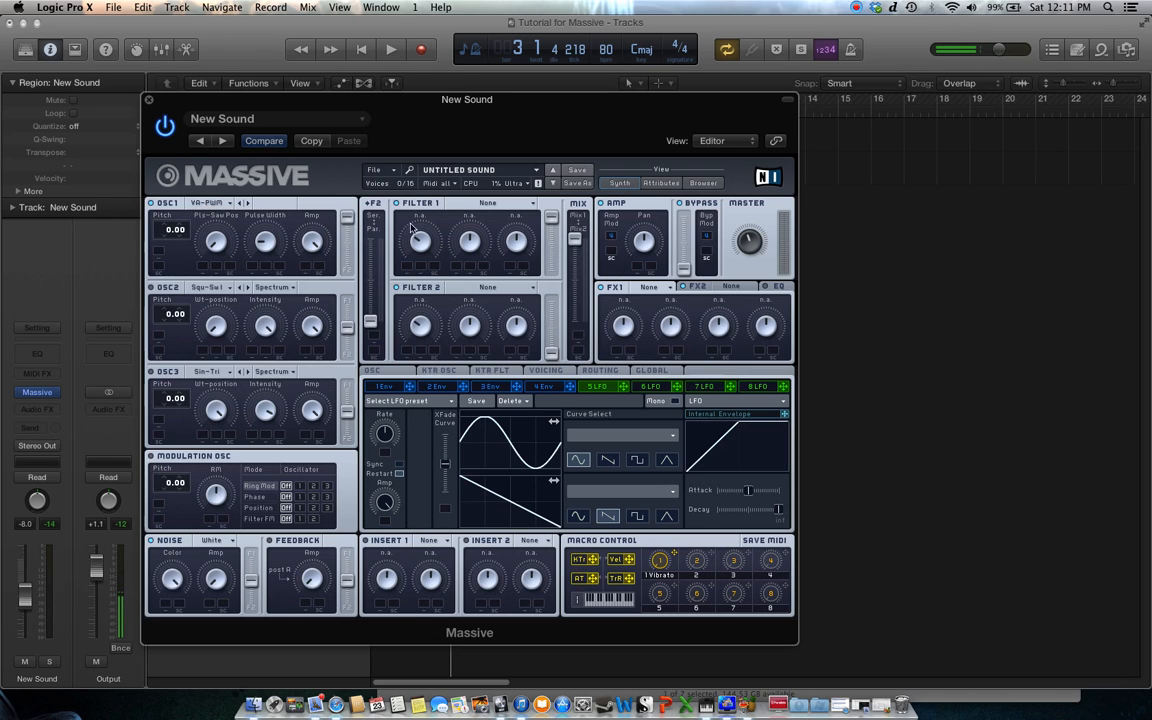
left_click(532, 204)
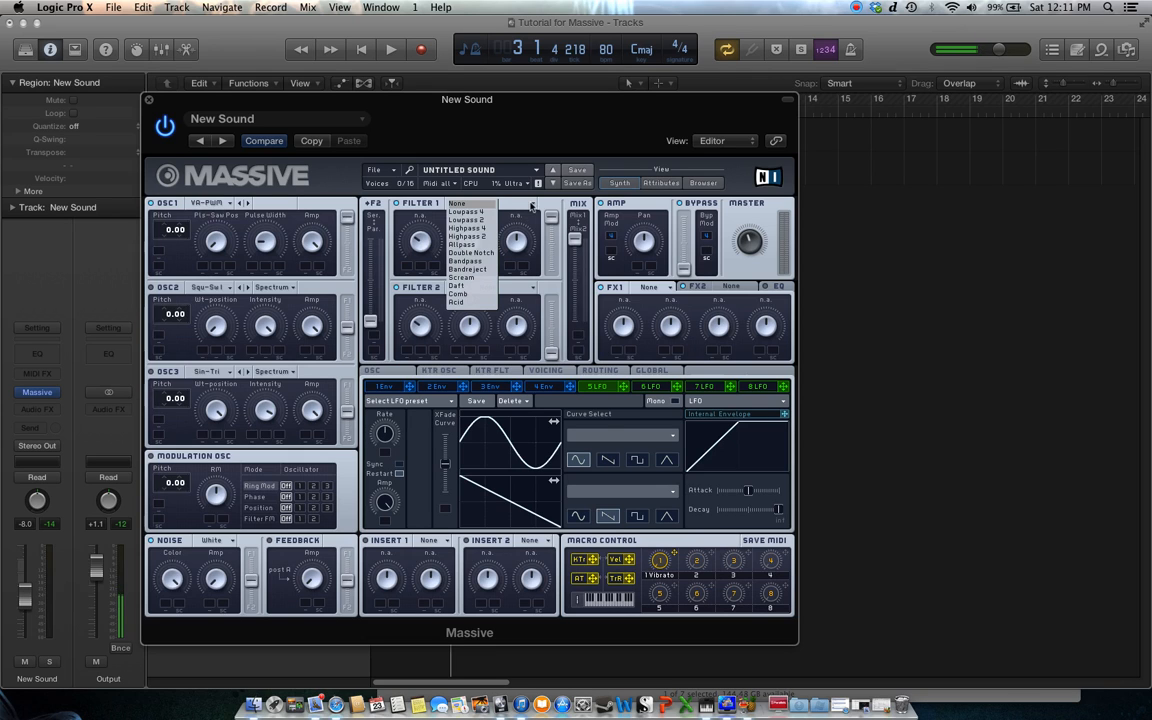
left_click(466, 211)
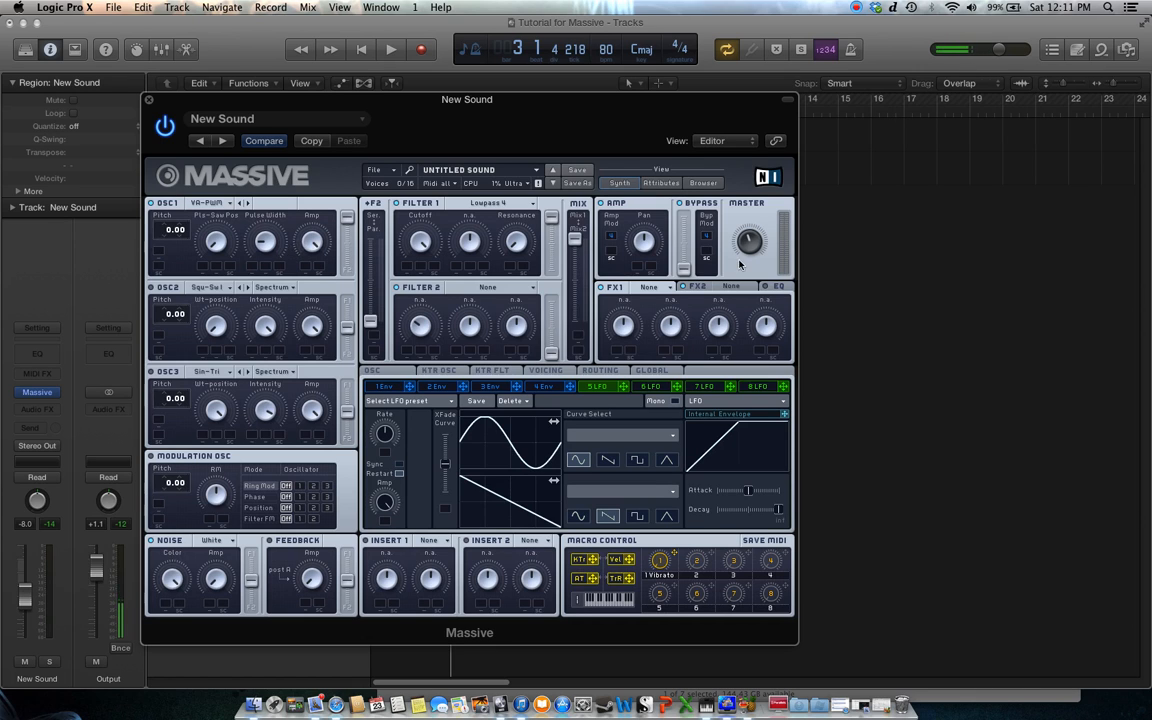
Shape envelope 4 with a longer attack, a longer release and a slightly lower decay level
left_click(543, 387)
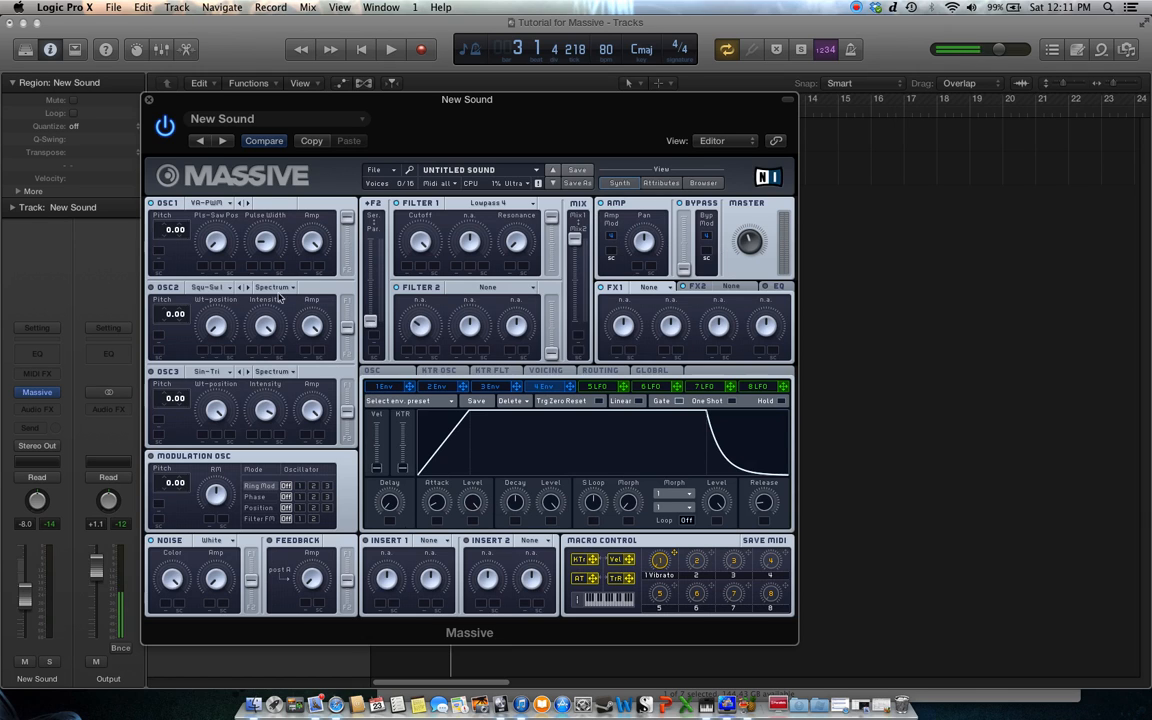
left_click(436, 386)
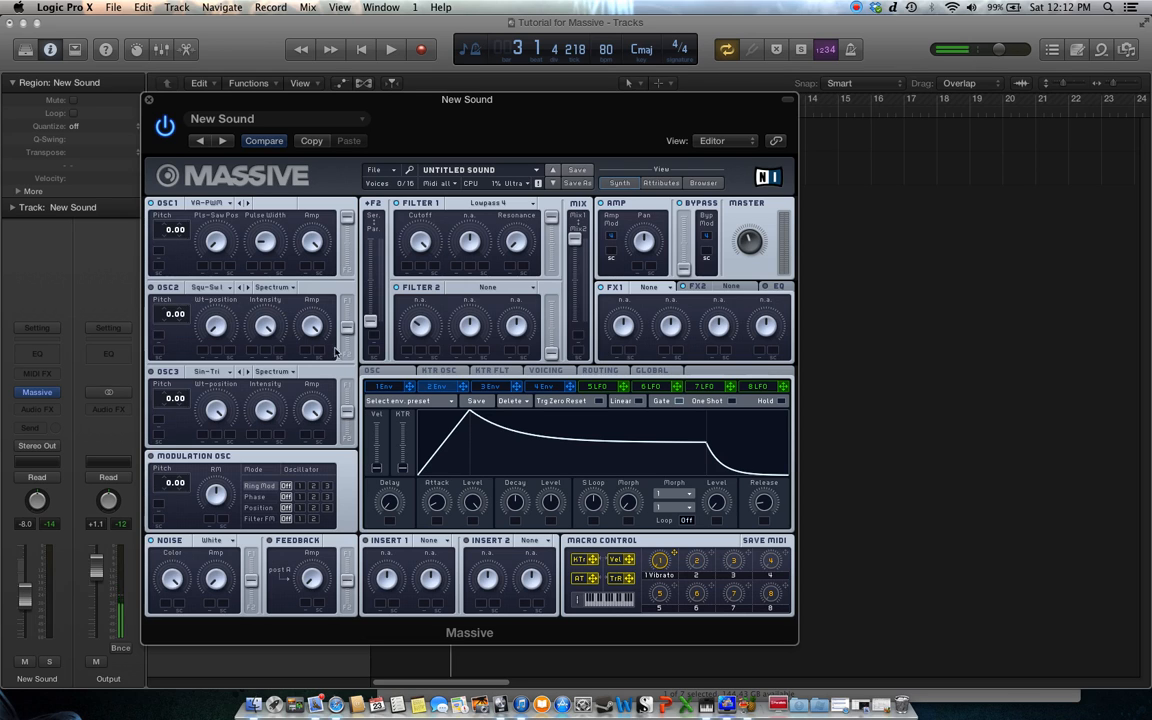
left_click(547, 389)
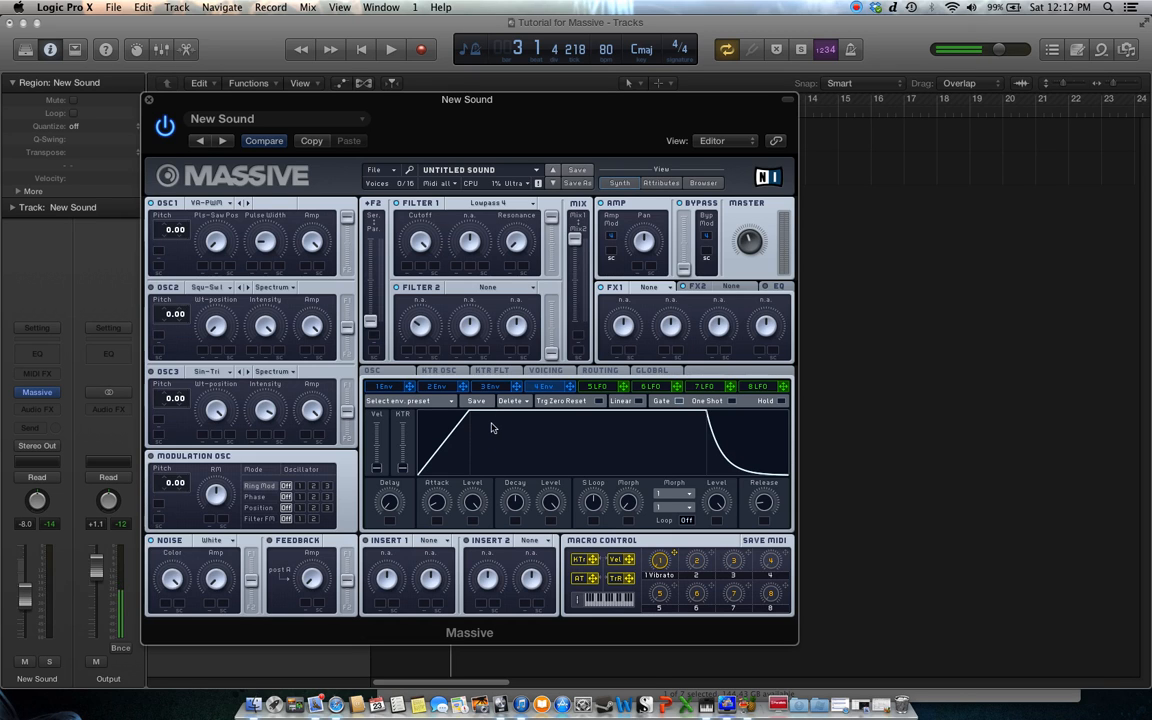
left_click_drag(437, 507, 441, 488)
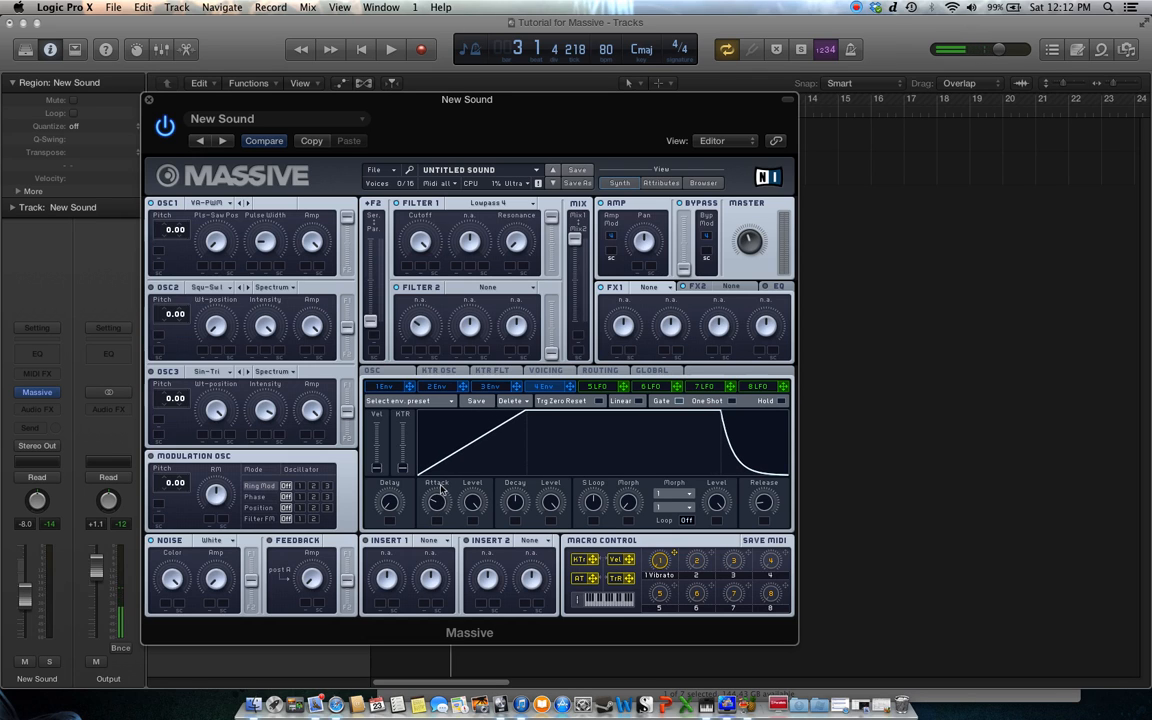
left_click_drag(764, 503, 765, 472)
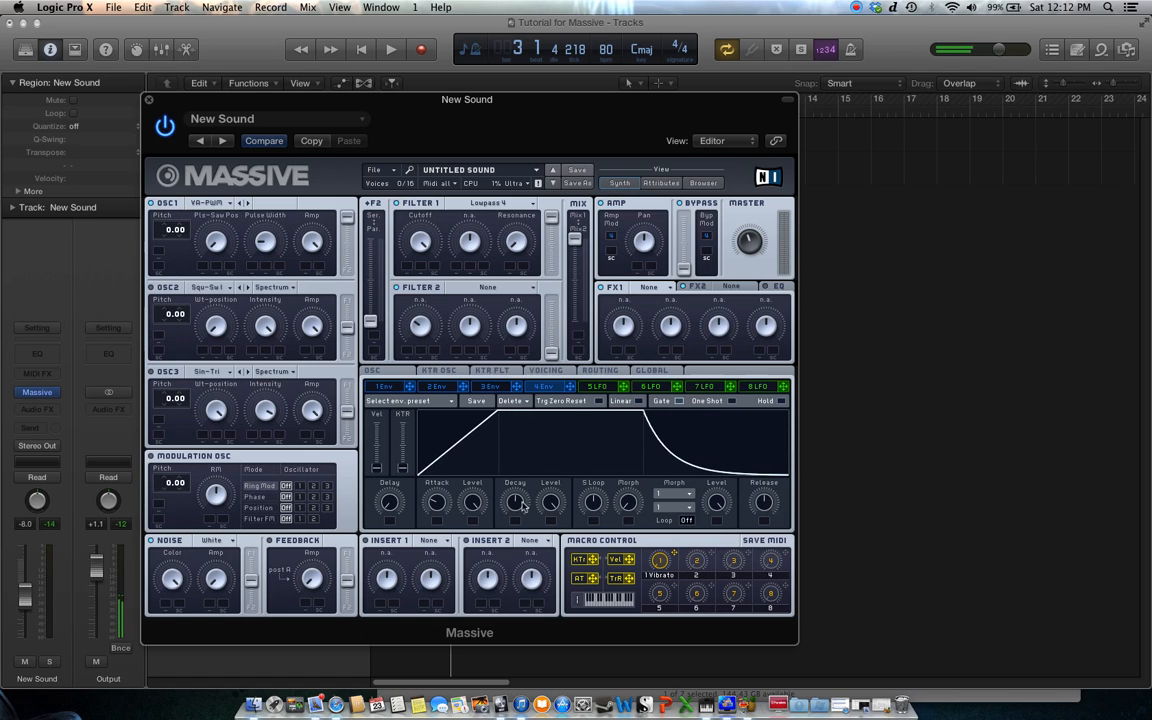
left_click_drag(550, 507, 550, 527)
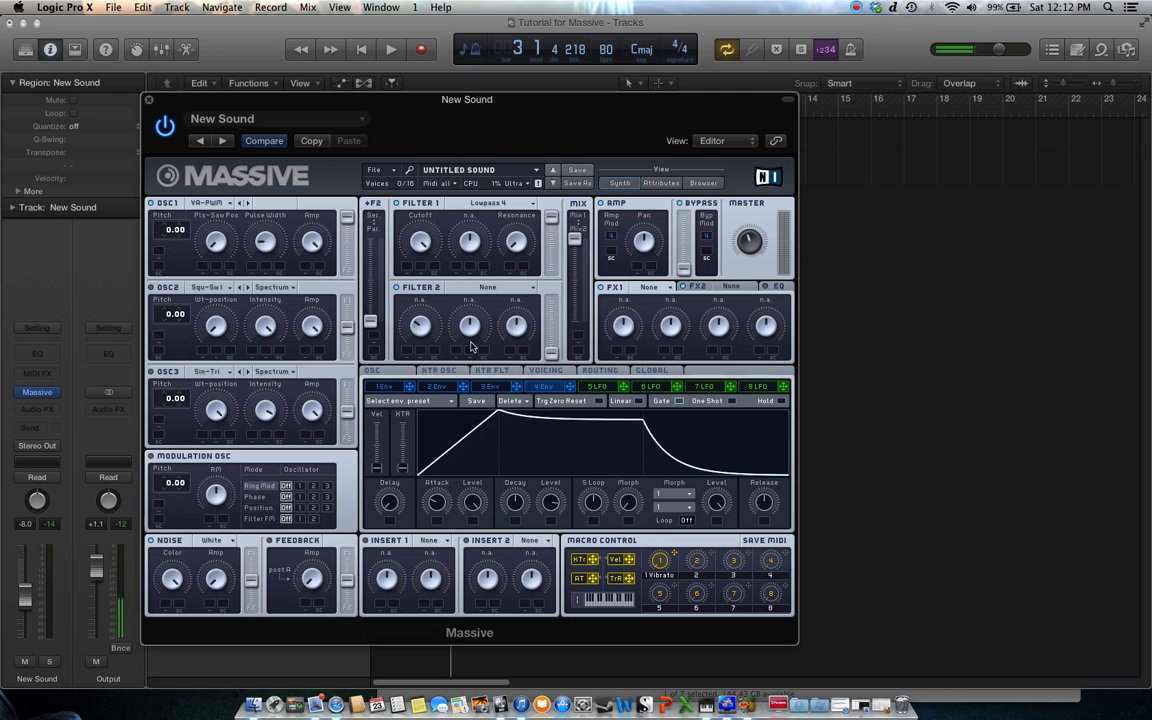
Play the New Sound region while lengthening envelope 4's attack, decay and release
left_click(392, 49)
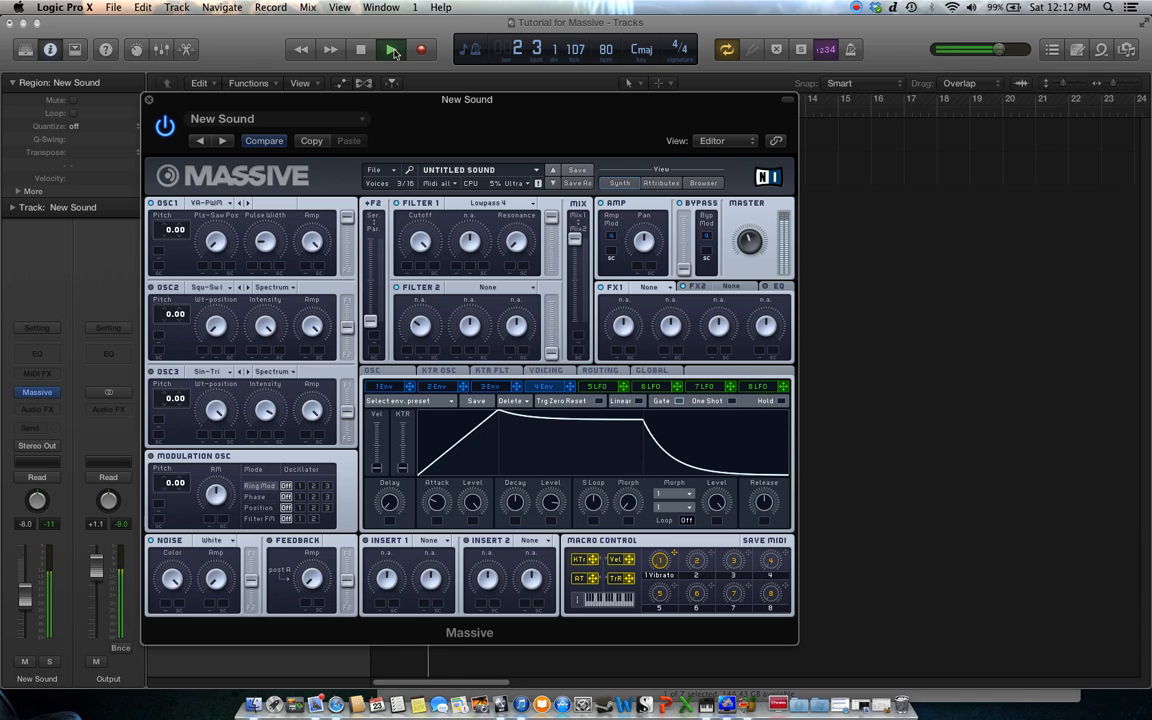
left_click_drag(440, 503, 446, 488)
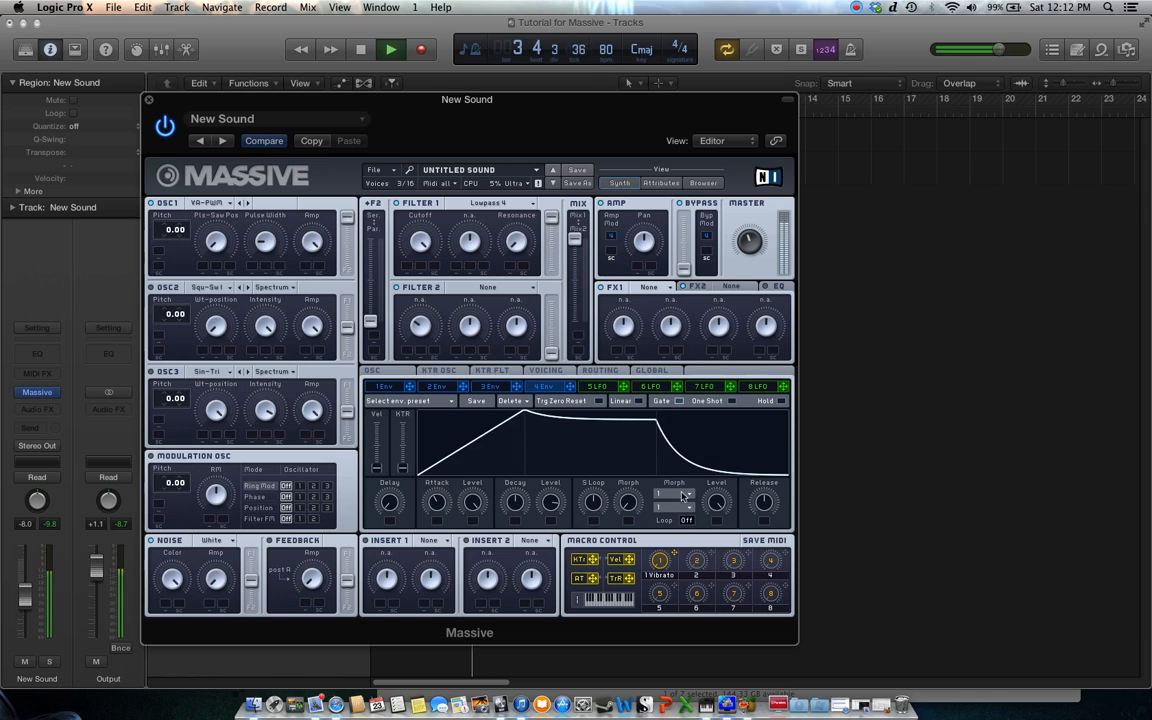
left_click_drag(764, 502, 764, 512)
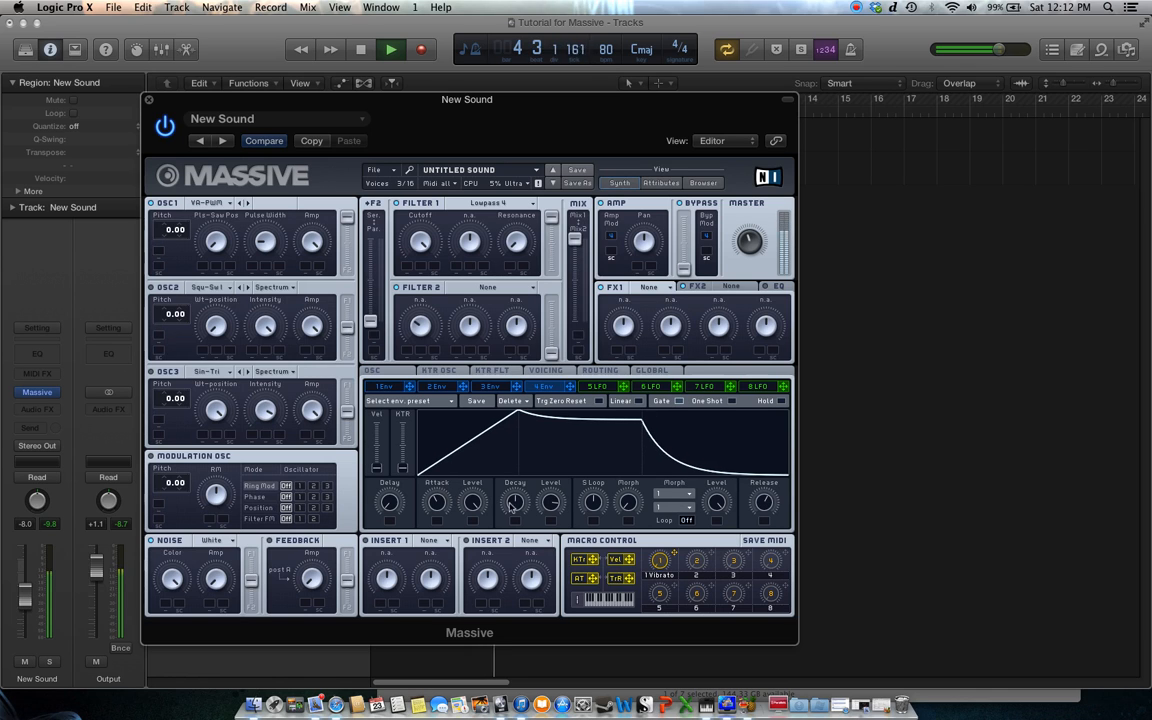
left_click_drag(441, 500, 444, 496)
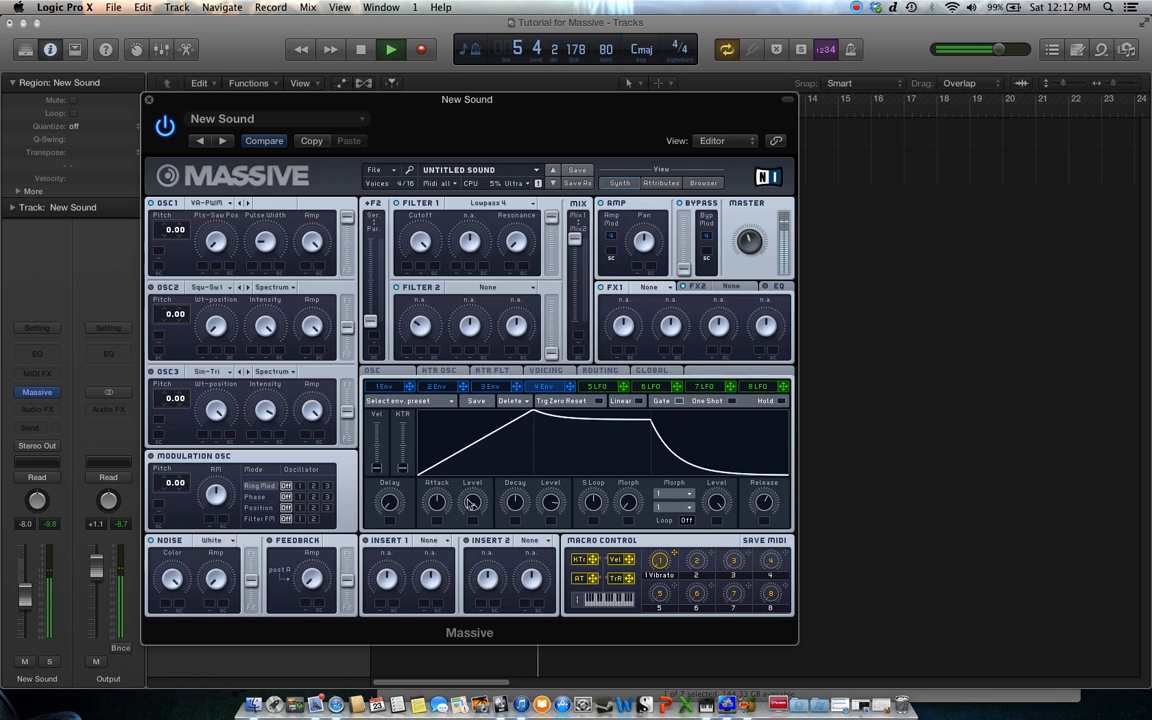
left_click_drag(514, 500, 523, 485)
left_click_drag(440, 501, 447, 492)
left_click_drag(762, 507, 764, 498)
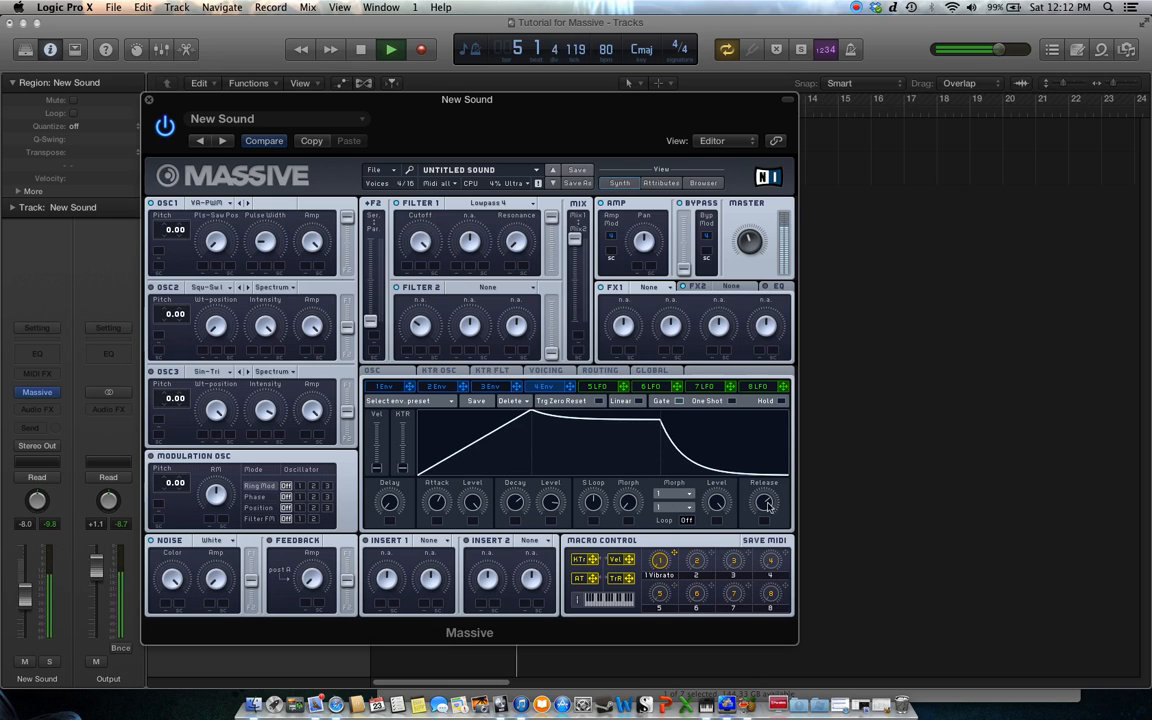
Assign LFO 5 to oscillator 1's pulse width and raise the LFO's XFade Curve to maximum while the New Sound region plays
left_click(362, 50)
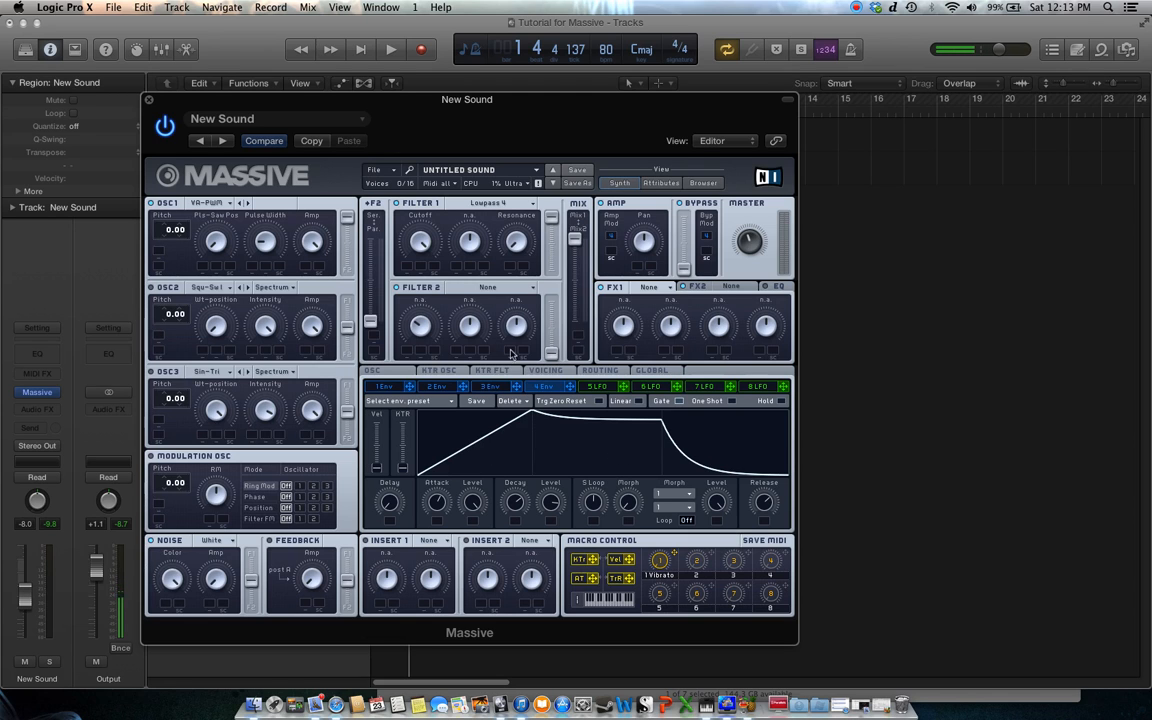
left_click(600, 387)
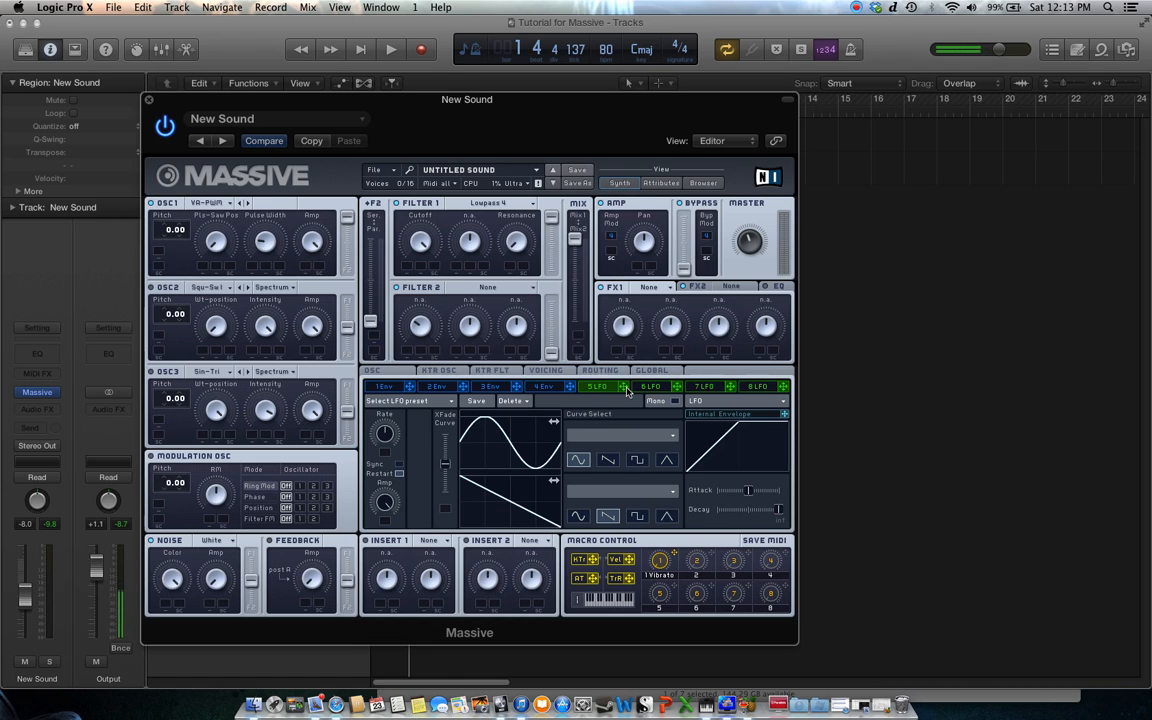
left_click_drag(627, 392, 280, 267)
left_click(392, 50)
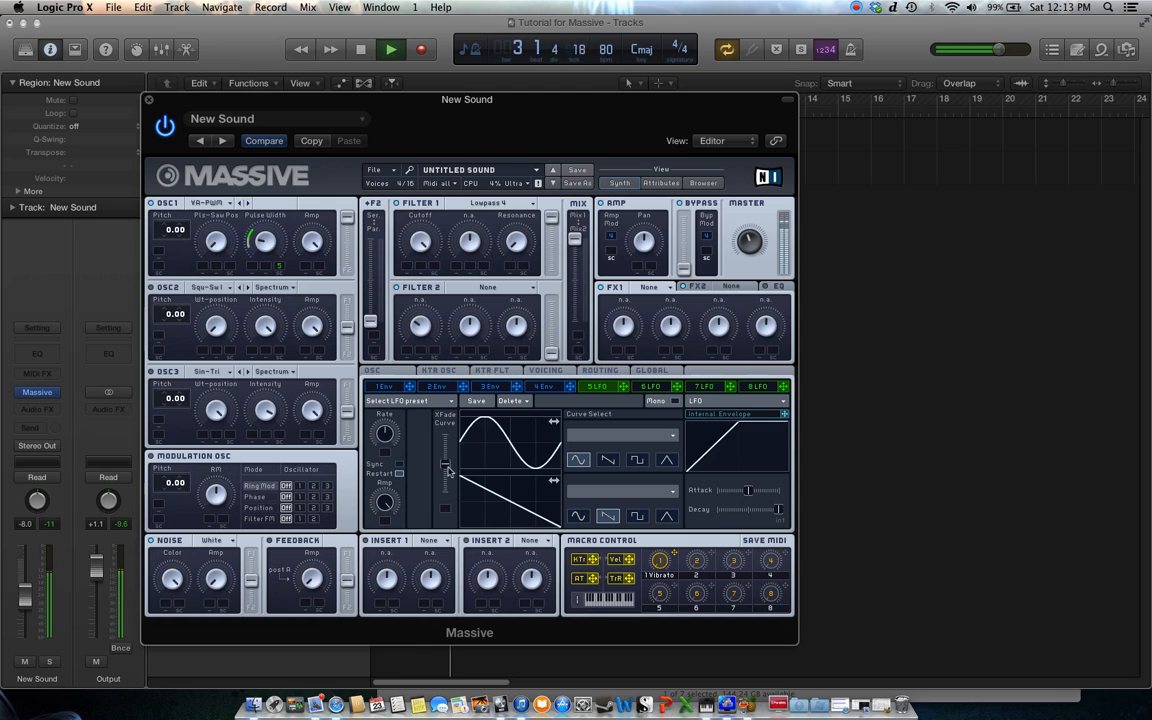
left_click_drag(447, 467, 451, 416)
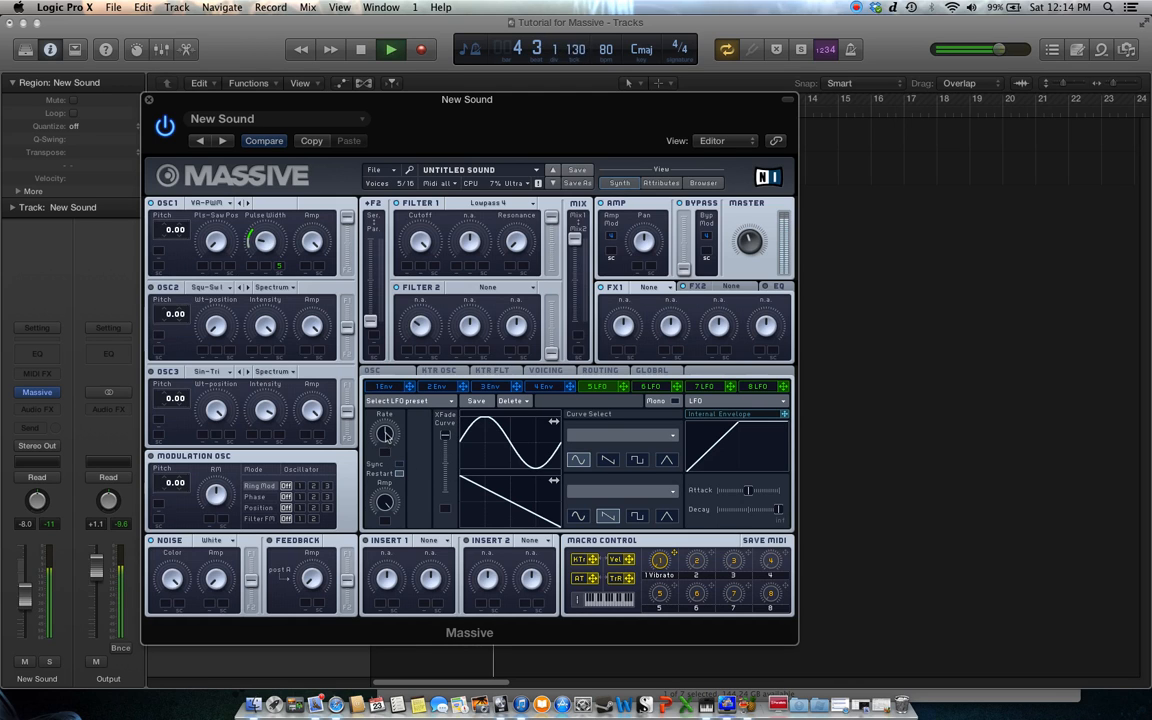
Try syncing LFO 5 at a ratio of 1 to 2, and return it to the free-running rate
left_click(400, 465)
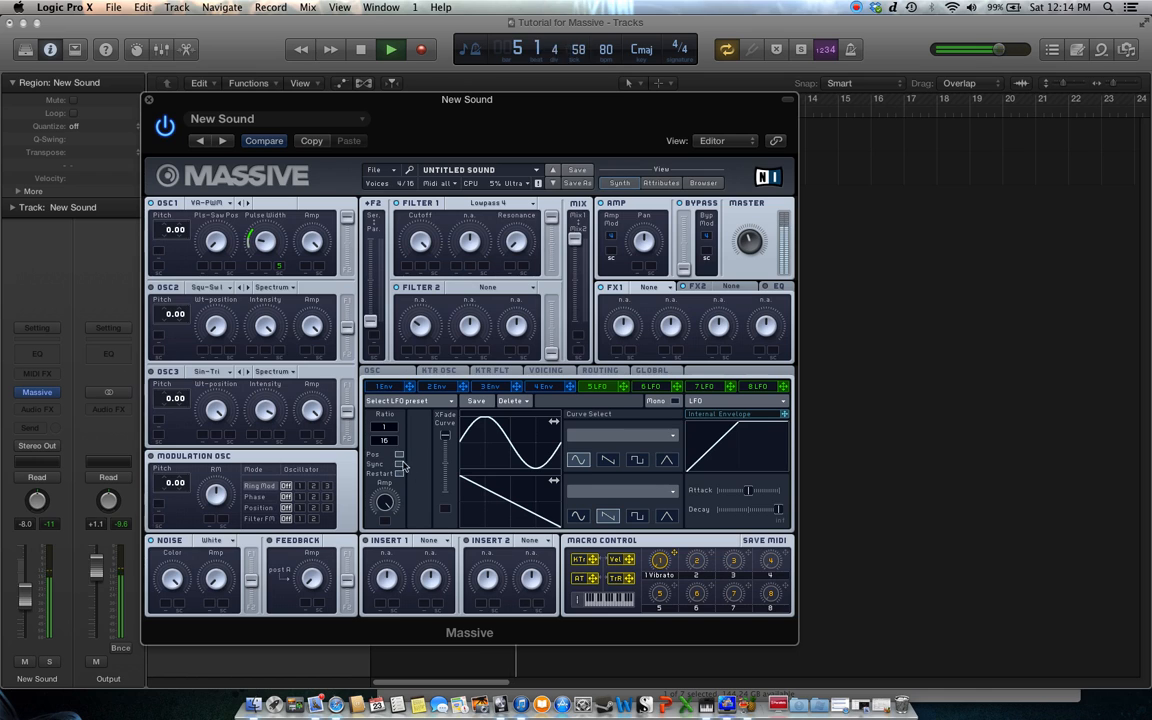
left_click_drag(385, 440, 388, 450)
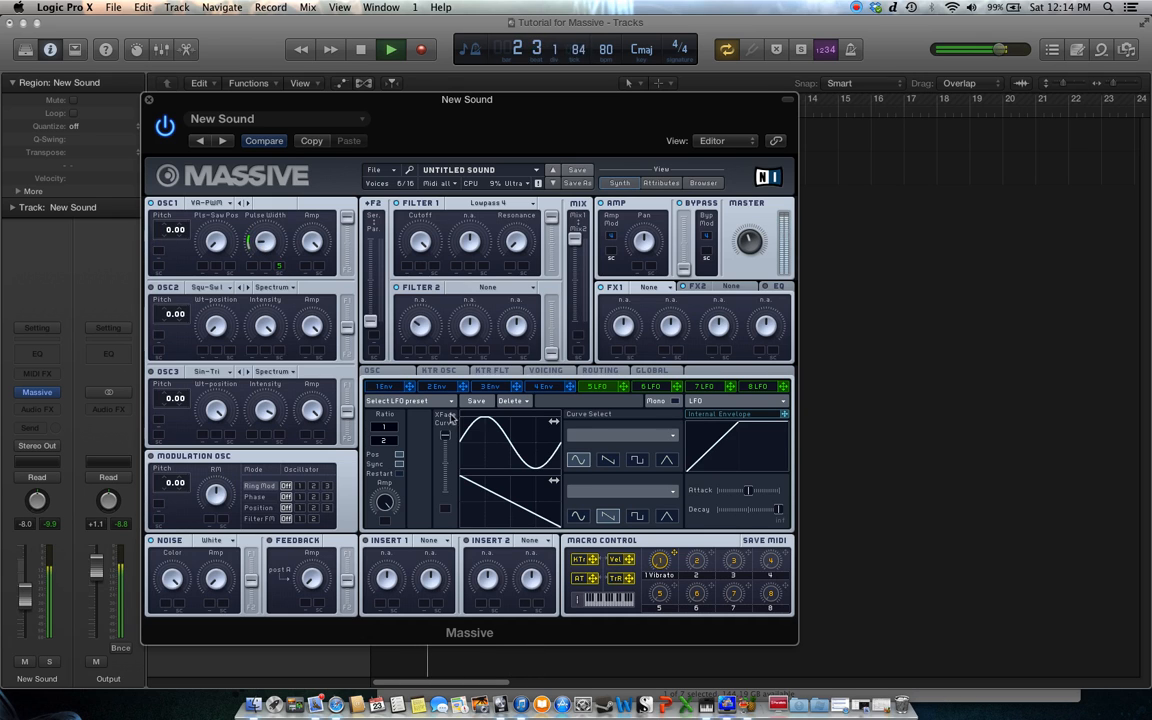
left_click(399, 463)
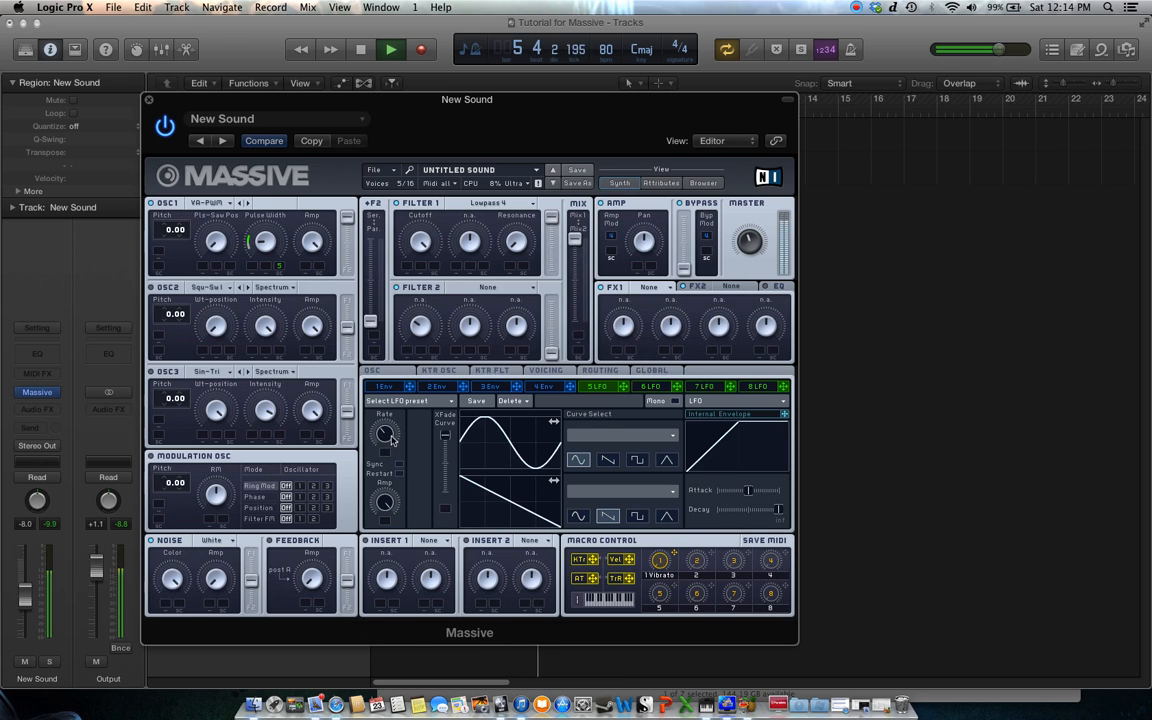
Play the New Sound region to audition the pulse-width modulation, lowering Filter 1's cutoff and adjusting its resonance
left_click(362, 52)
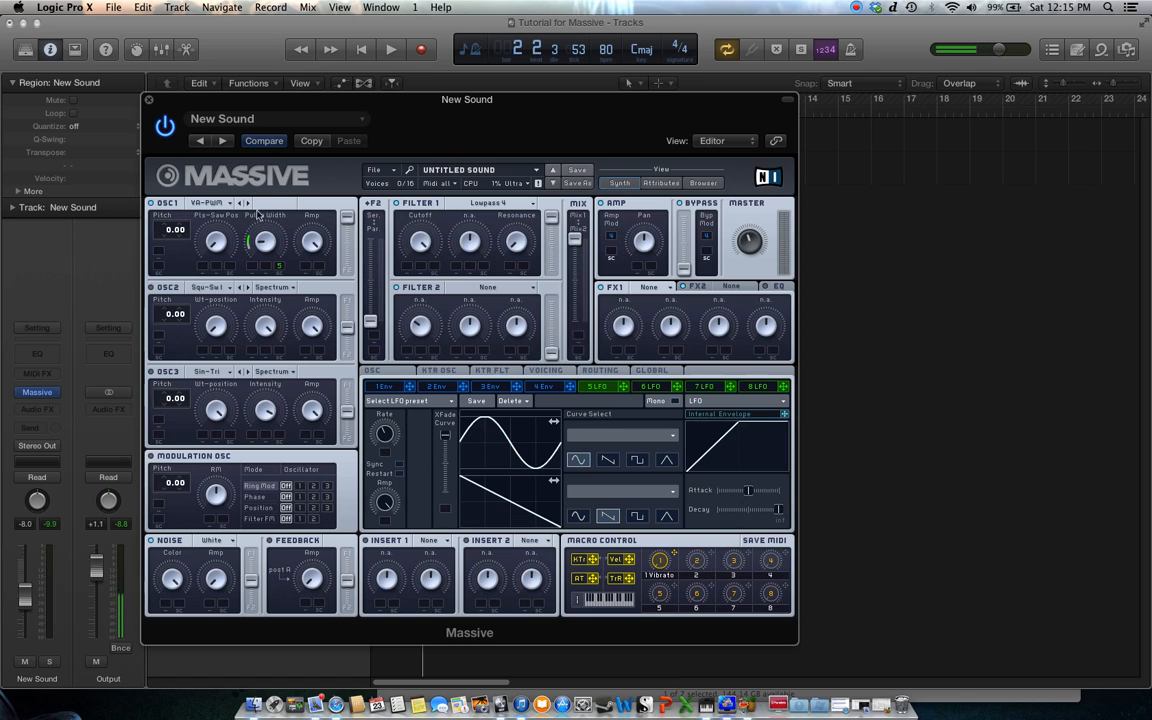
left_click(389, 50)
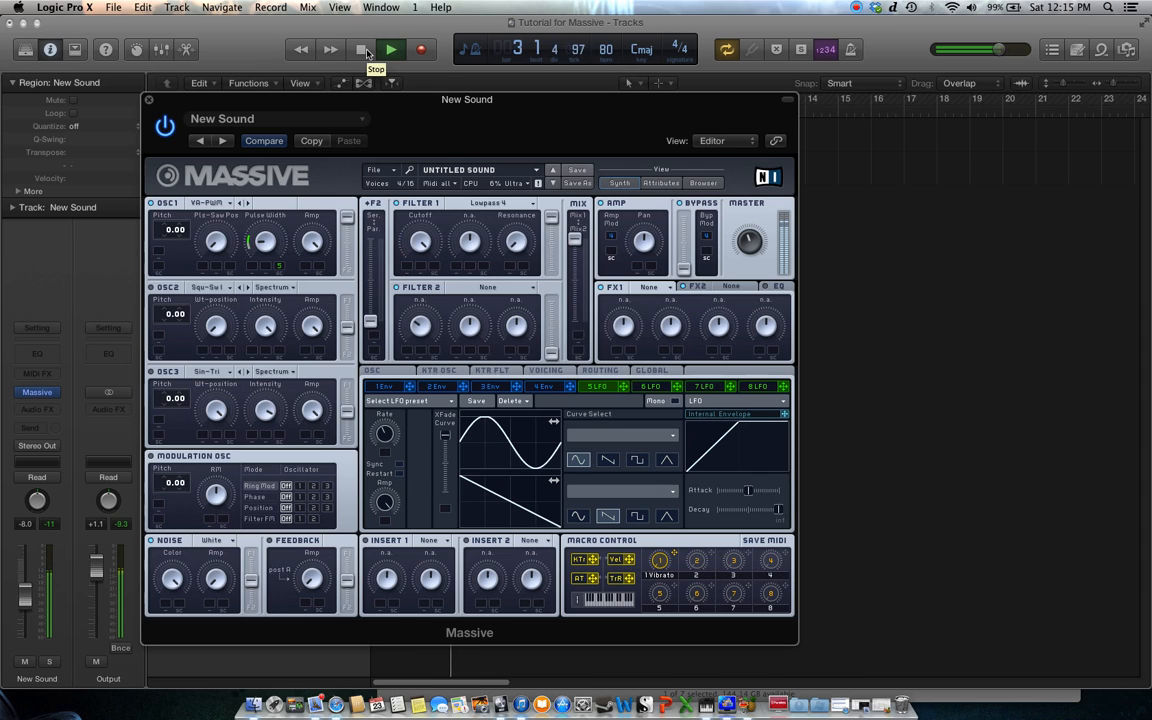
left_click(365, 50)
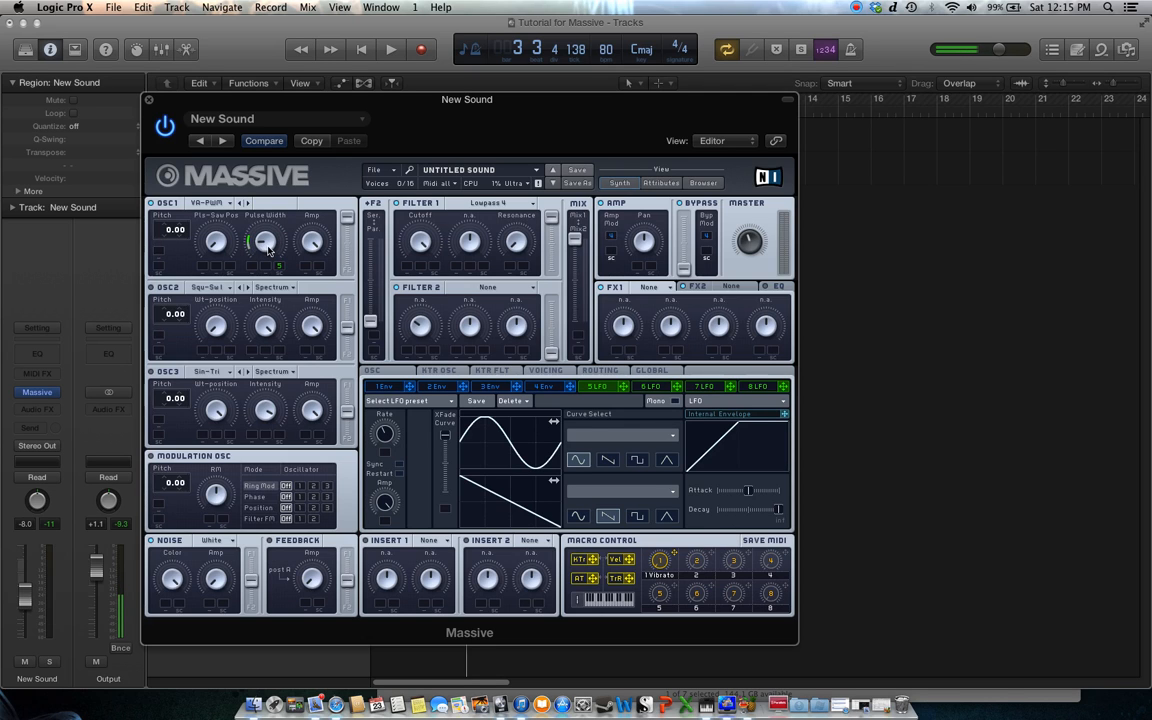
key("space")
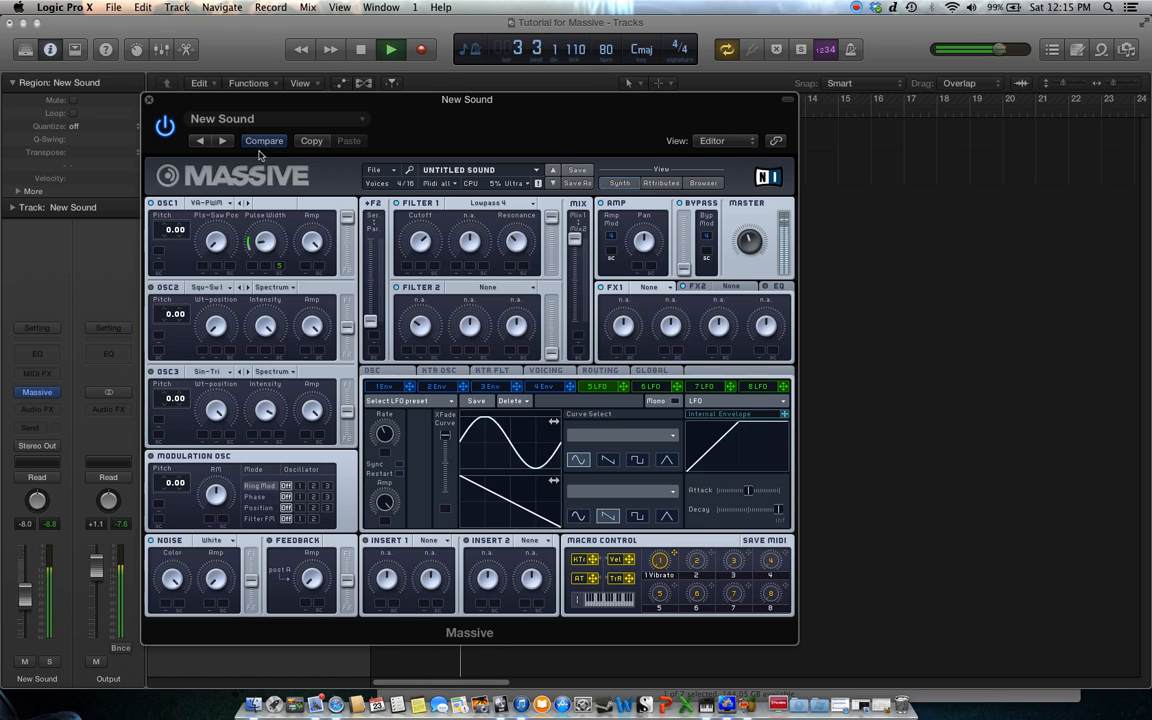
key("space")
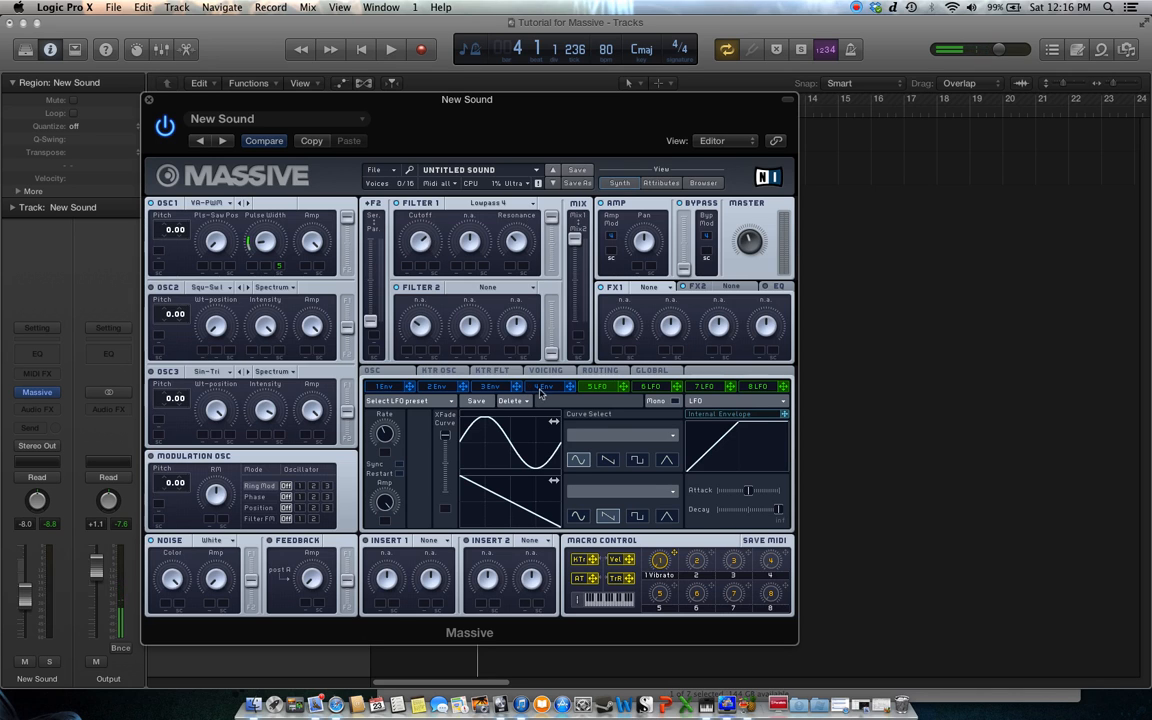
Assign envelope 3 to Filter 1's cutoff, turn the cutoff down to minimum and extend the modulation over its full range
left_click(490, 386)
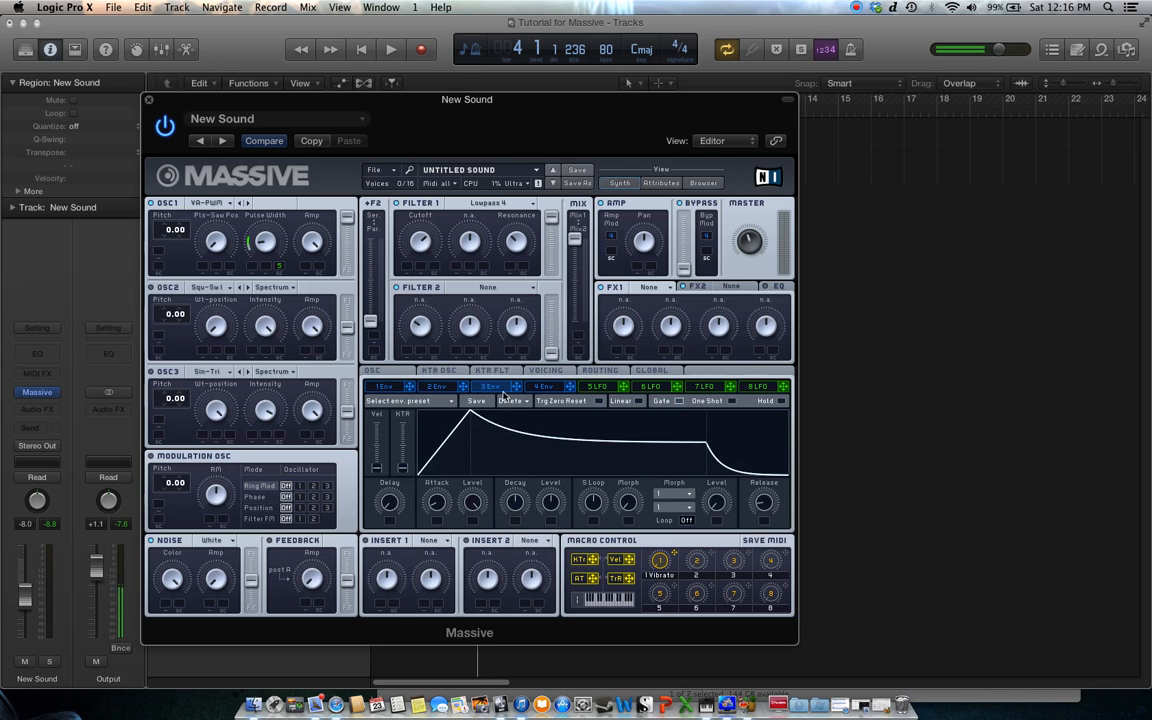
left_click_drag(514, 387, 434, 265)
left_click_drag(435, 273, 443, 237)
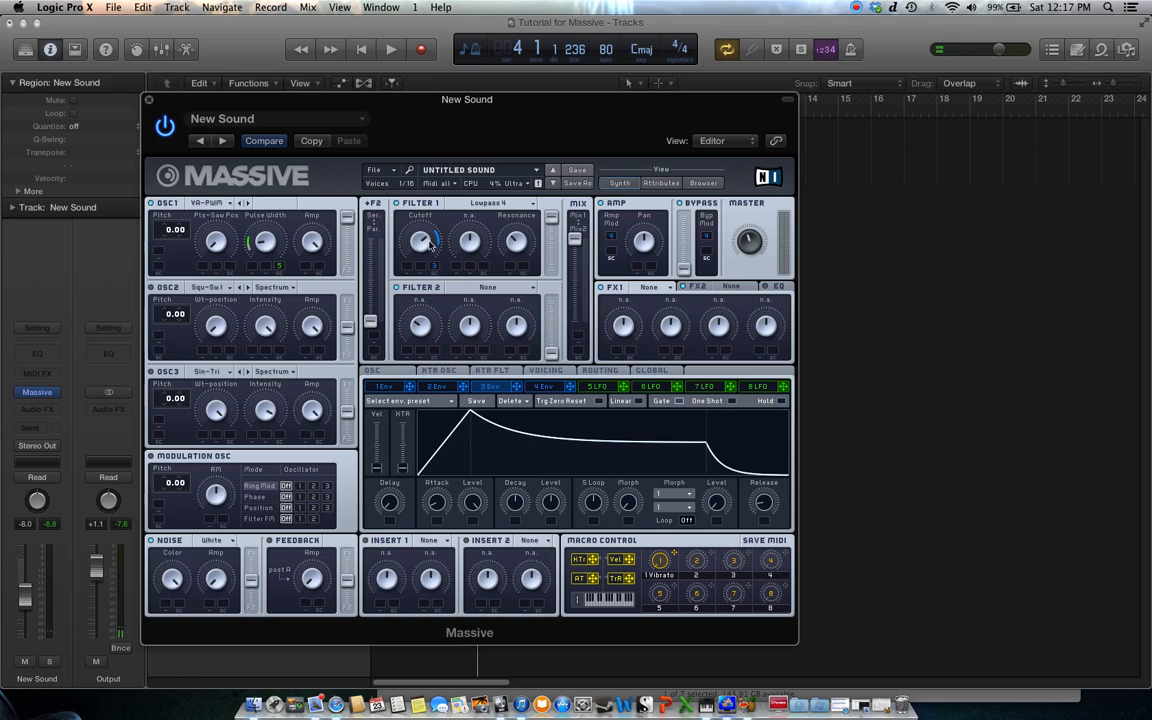
left_click_drag(430, 246, 441, 336)
left_click_drag(417, 232, 405, 146)
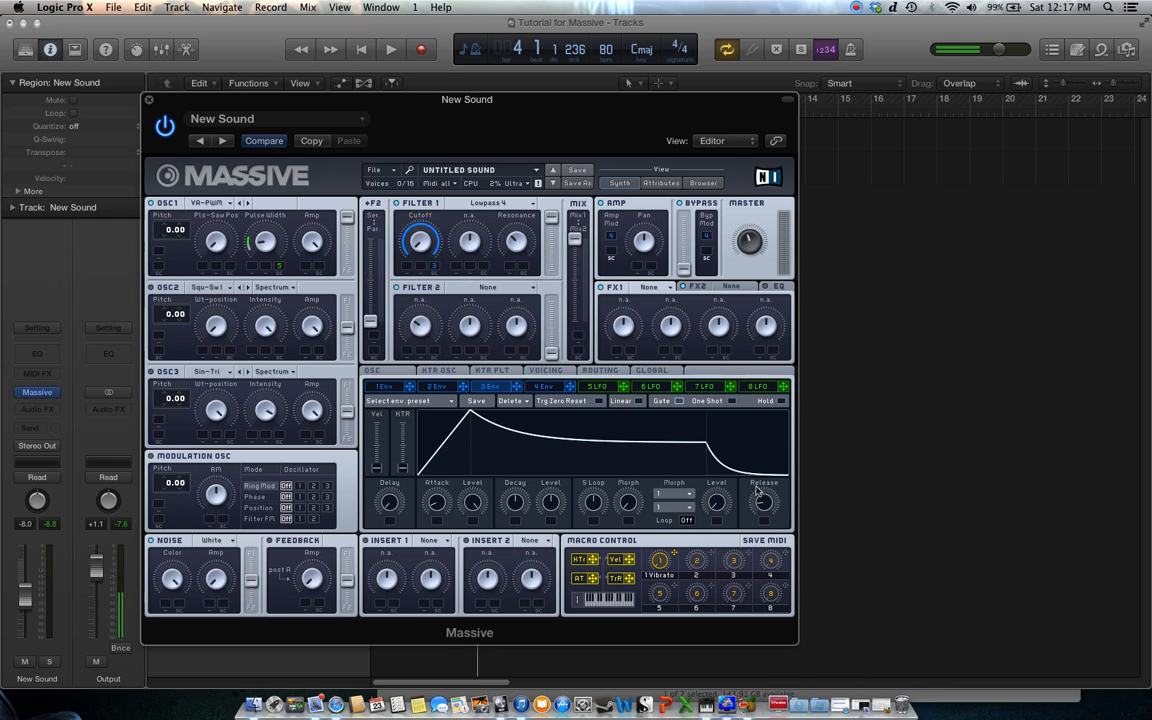
Lengthen envelope 3's release and fine-tune its modulation range on Filter 1's cutoff
left_click_drag(765, 504, 768, 464)
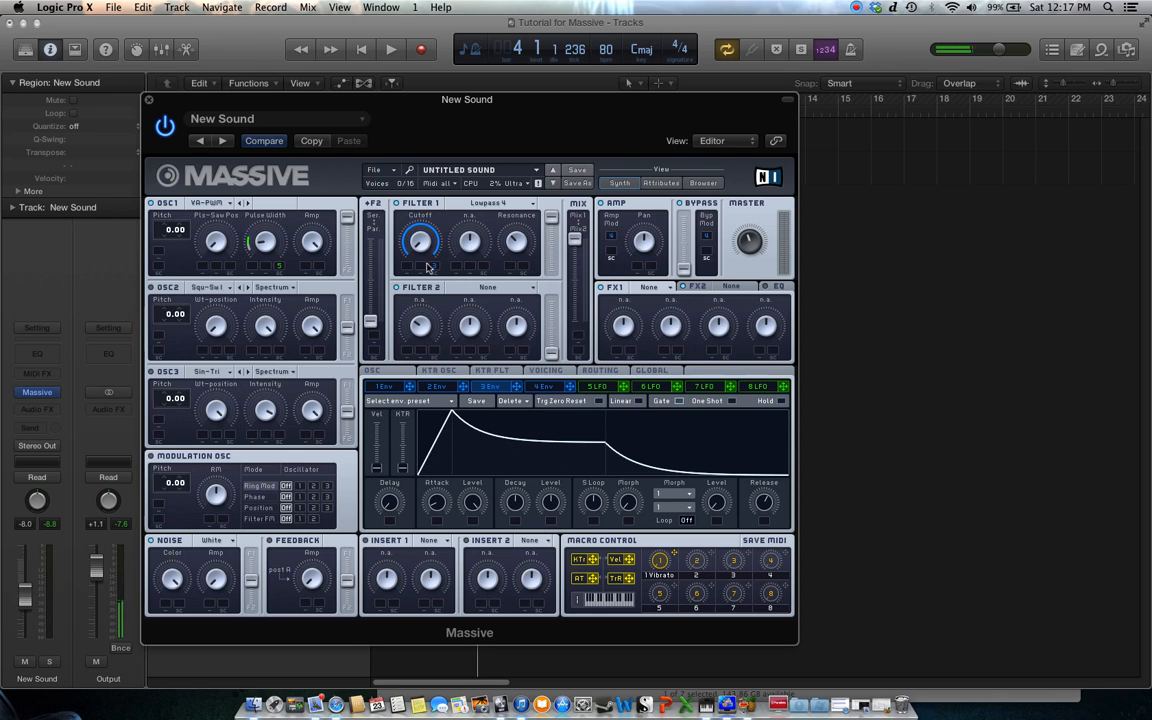
left_click_drag(431, 264, 432, 285)
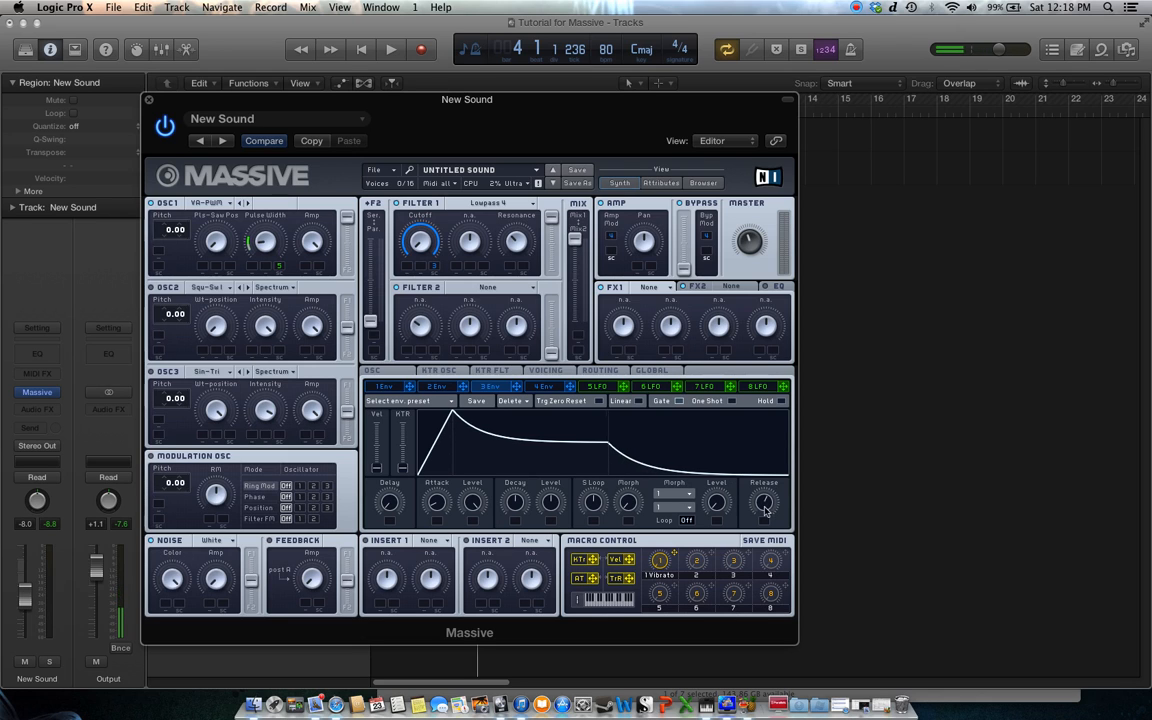
Compare the shapes of envelopes 3 and 4 by switching between them several times
left_click(548, 389)
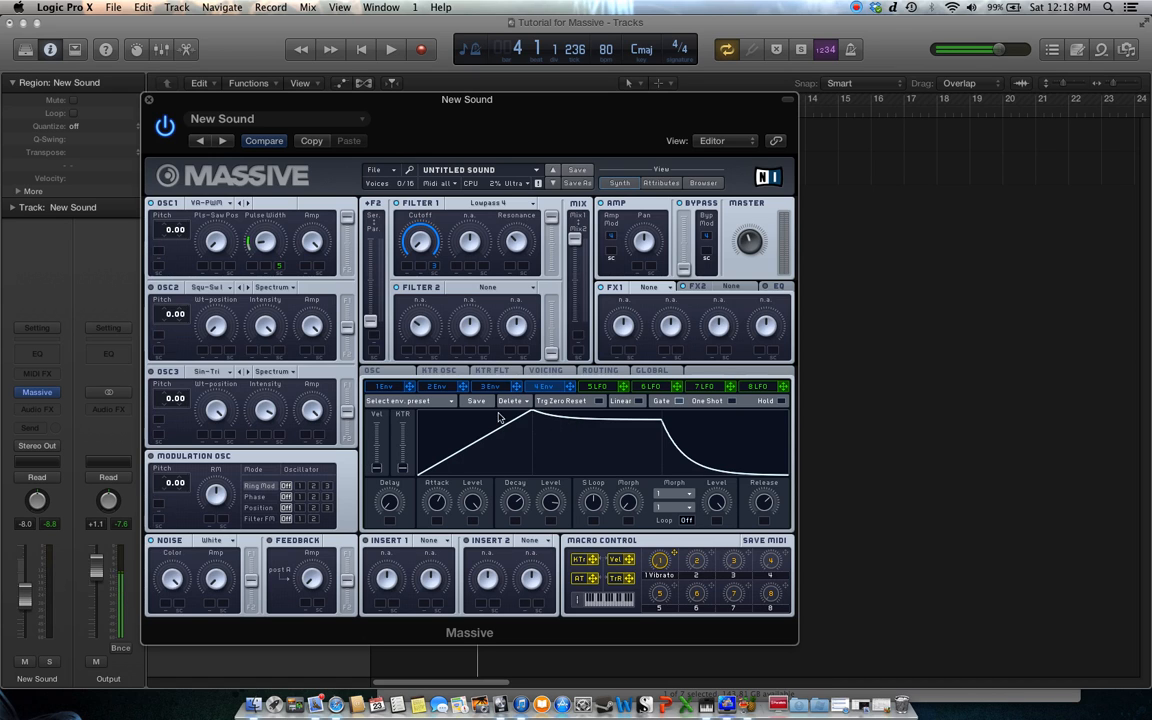
left_click(488, 387)
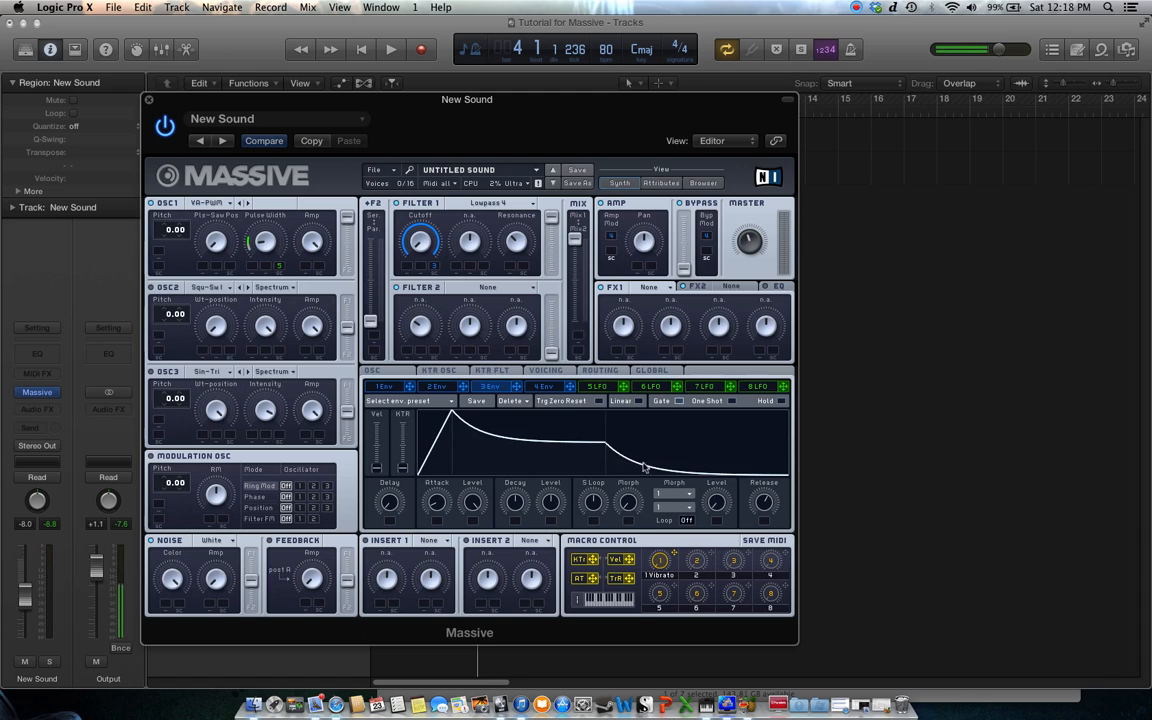
left_click(541, 386)
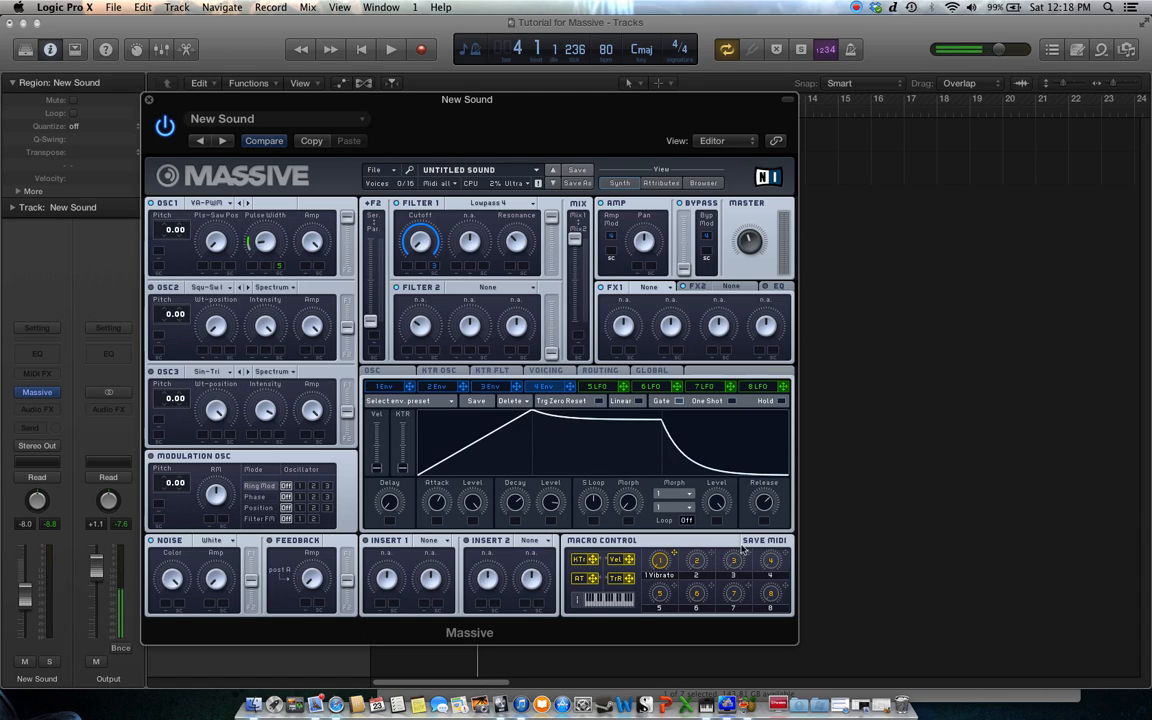
left_click(496, 387)
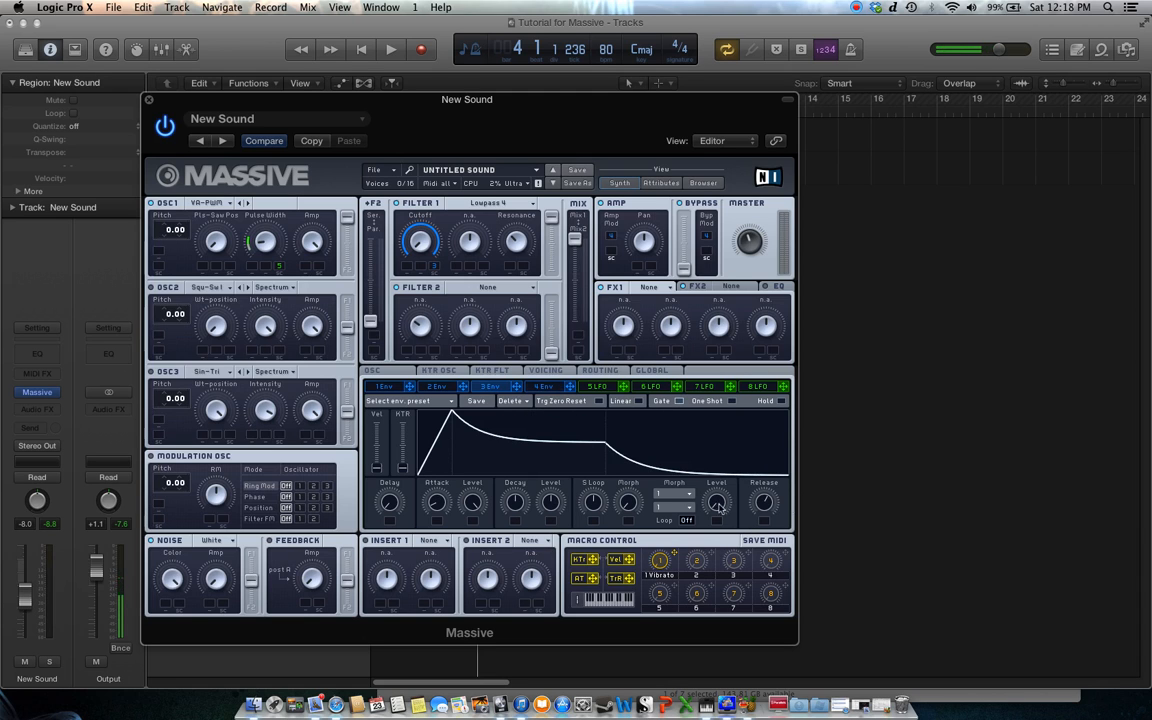
left_click(549, 389)
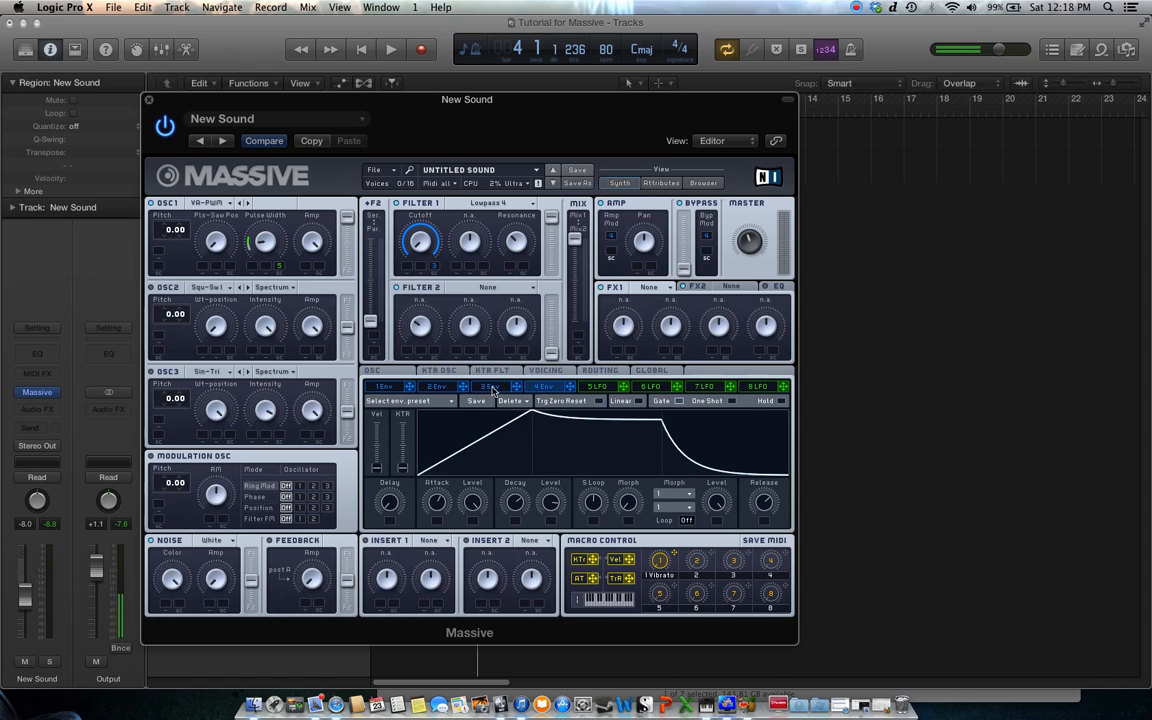
left_click(492, 387)
left_click(548, 388)
left_click(487, 390)
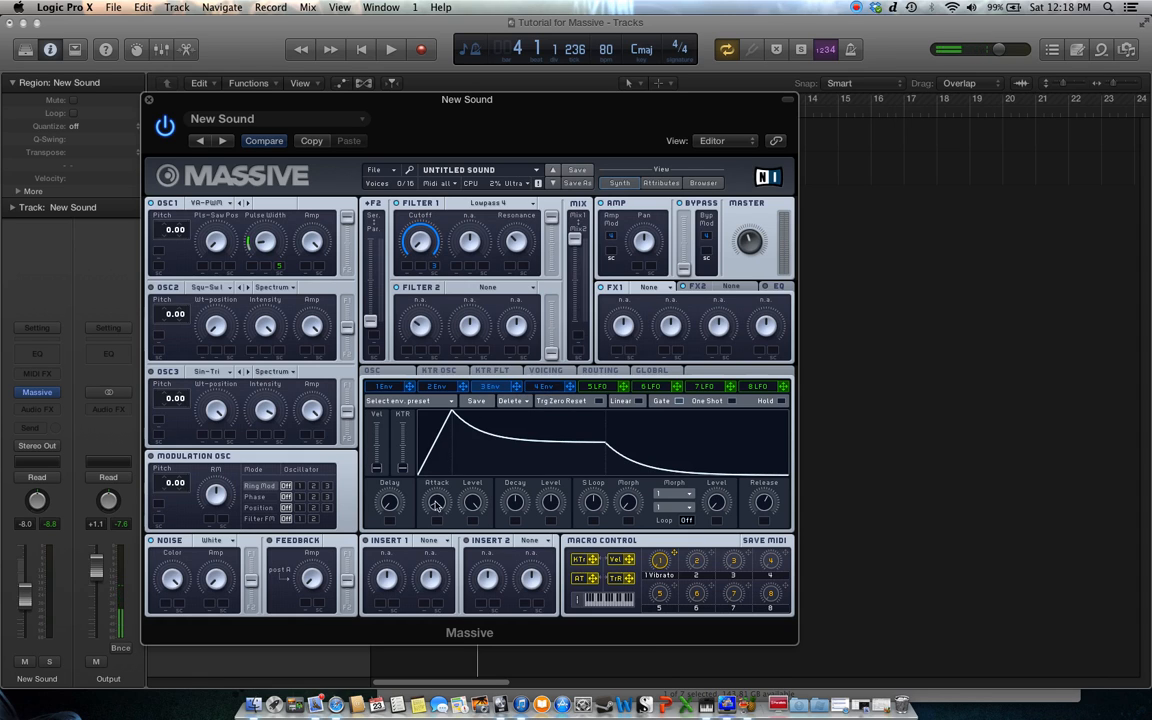
Lengthen envelope 3's attack, release and decay and raise its decay level, using envelope 4 as the reference shape
left_click_drag(436, 502, 441, 499)
left_click_drag(768, 505, 768, 501)
left_click(553, 388)
left_click(490, 388)
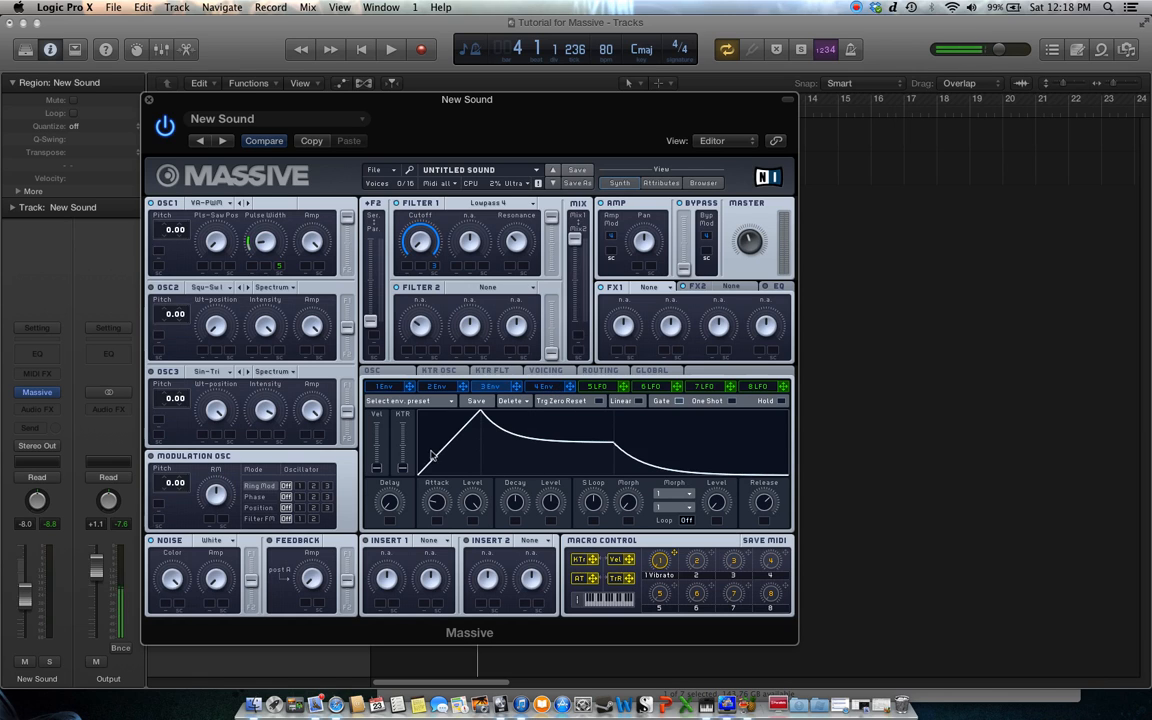
left_click(549, 388)
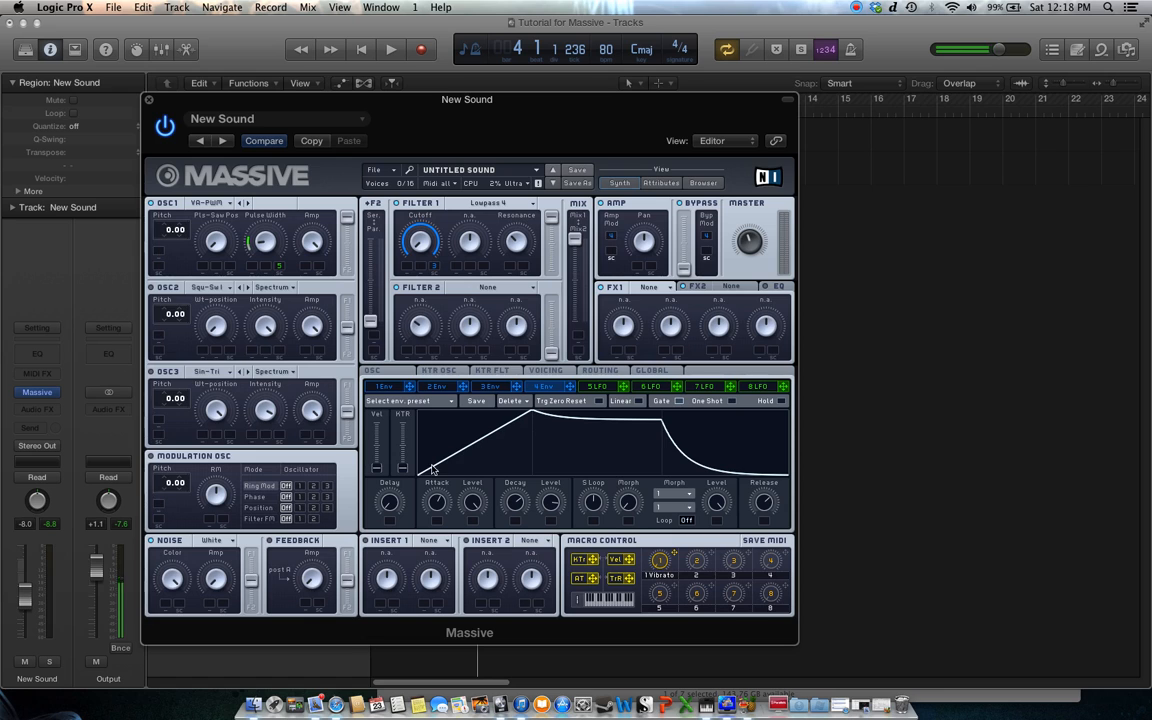
left_click(501, 388)
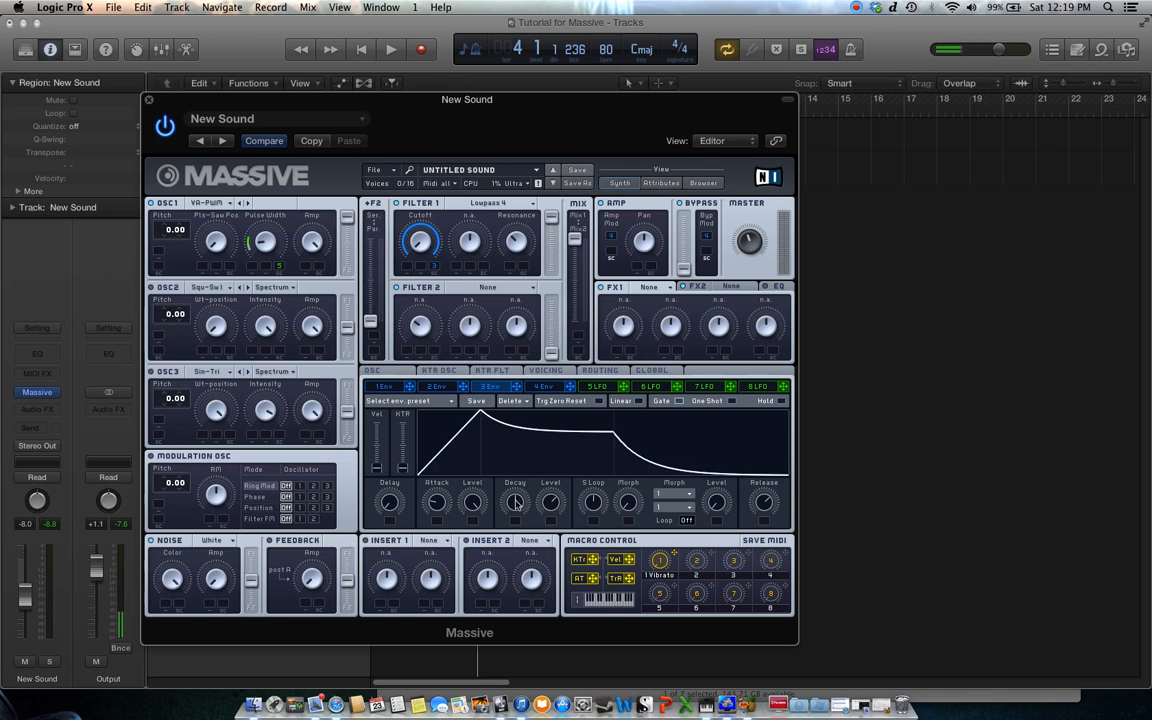
left_click_drag(519, 505, 520, 499)
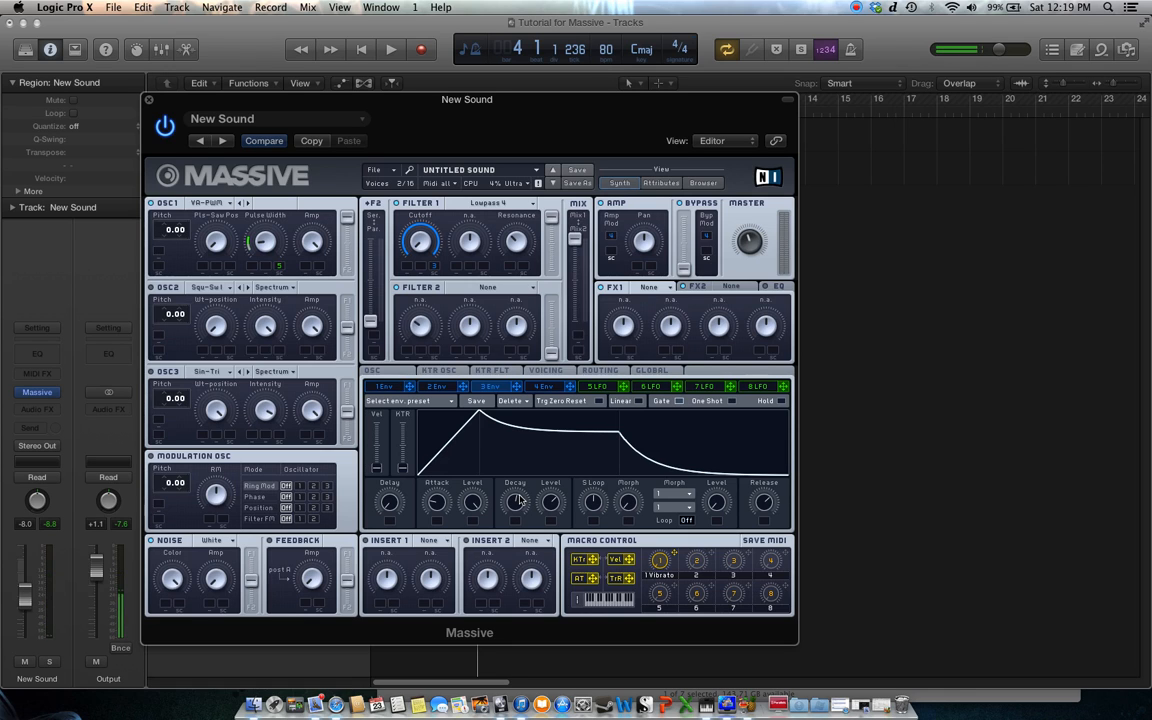
Play the New Sound region twice, slightly reducing envelope 3's range on Filter 1's cutoff and adjusting the filter's resonance
left_click(393, 51)
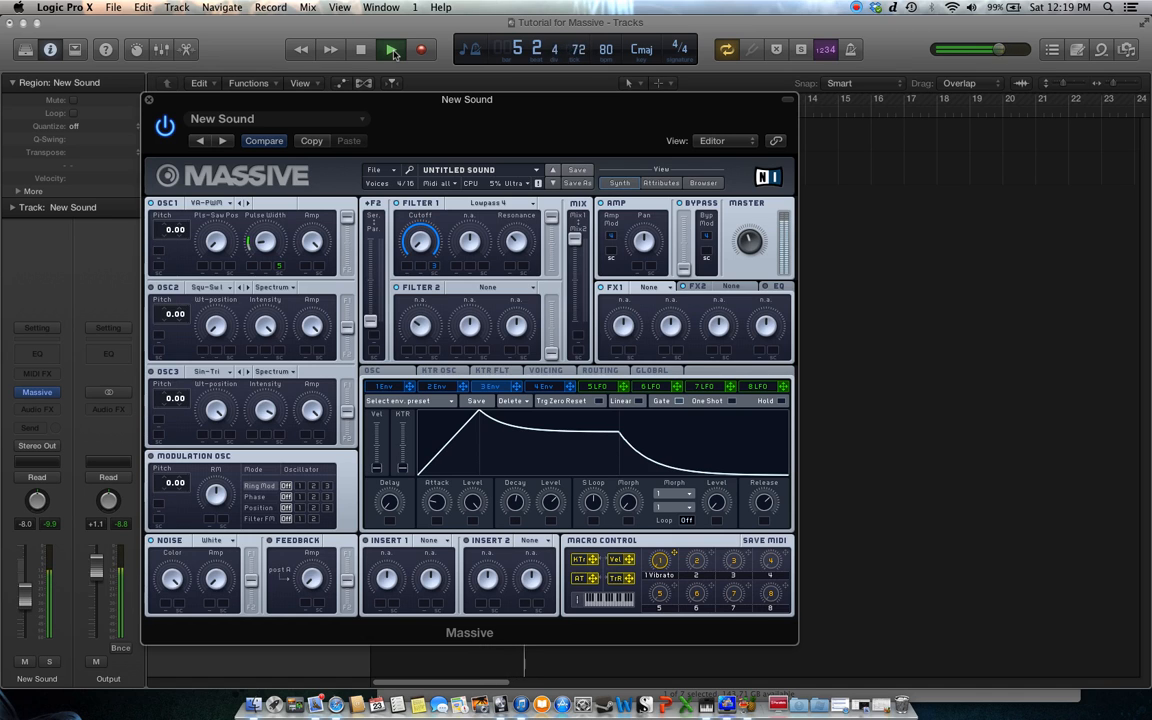
left_click(362, 50)
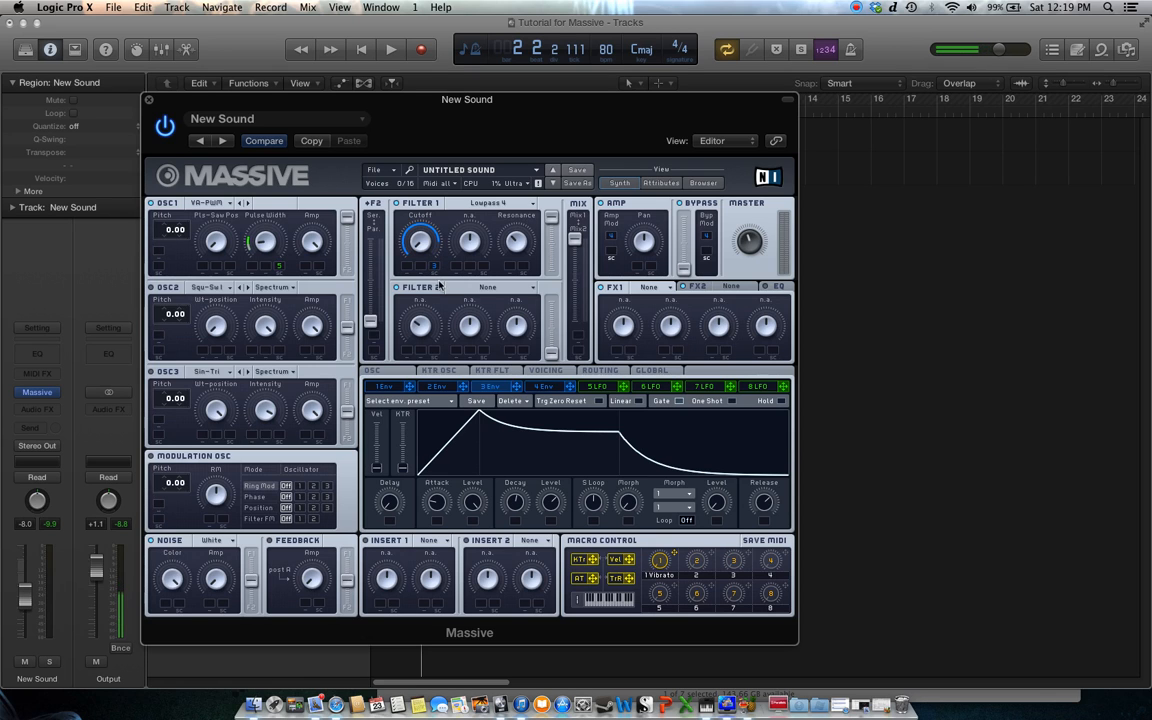
left_click(393, 52)
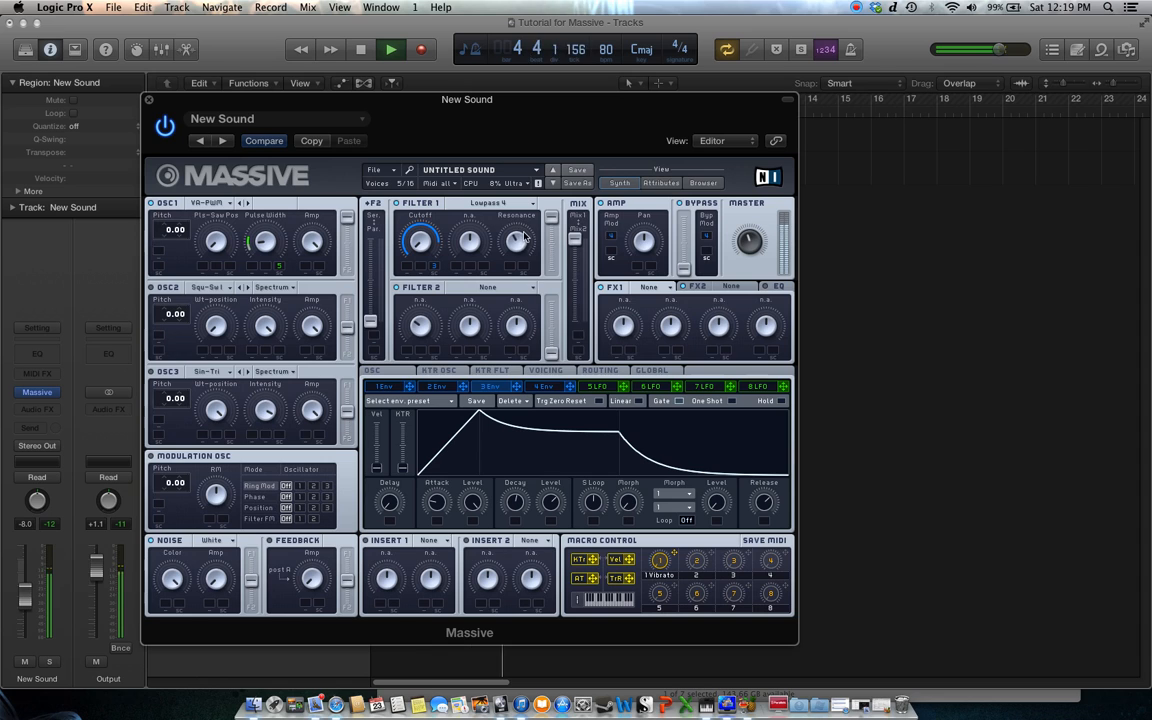
left_click(364, 51)
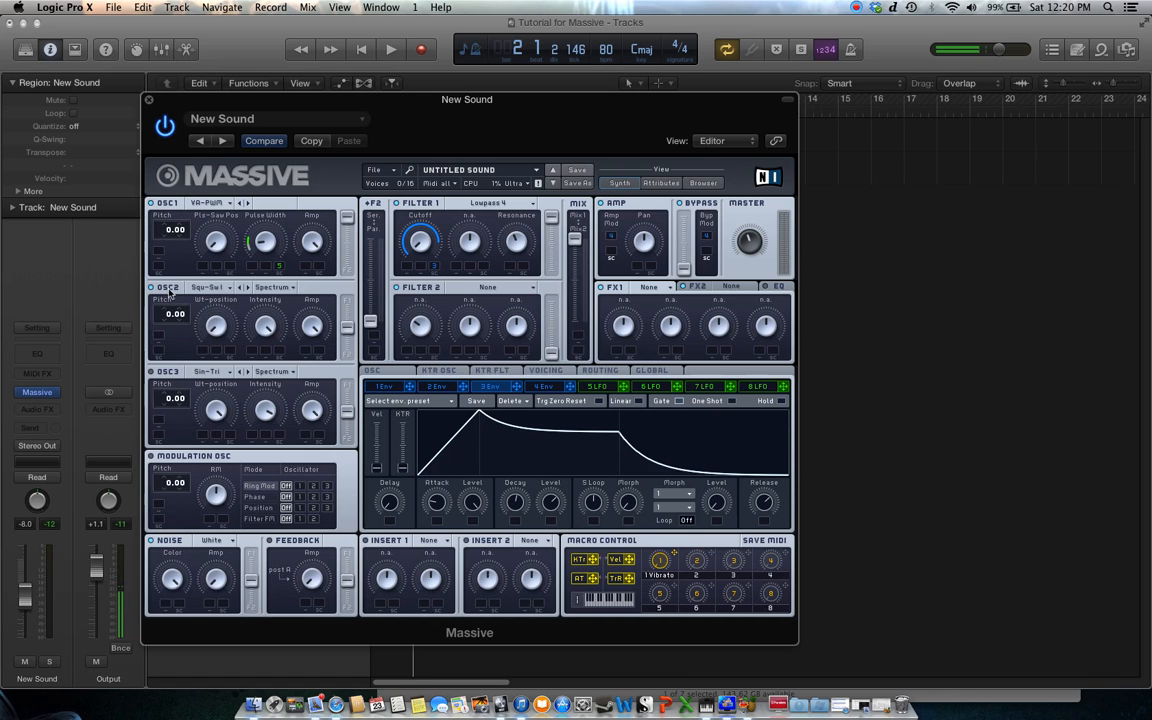
Play the New Sound region with oscillator 2 switched on and envelope 4 shown, and return to envelope 3
left_click(543, 387)
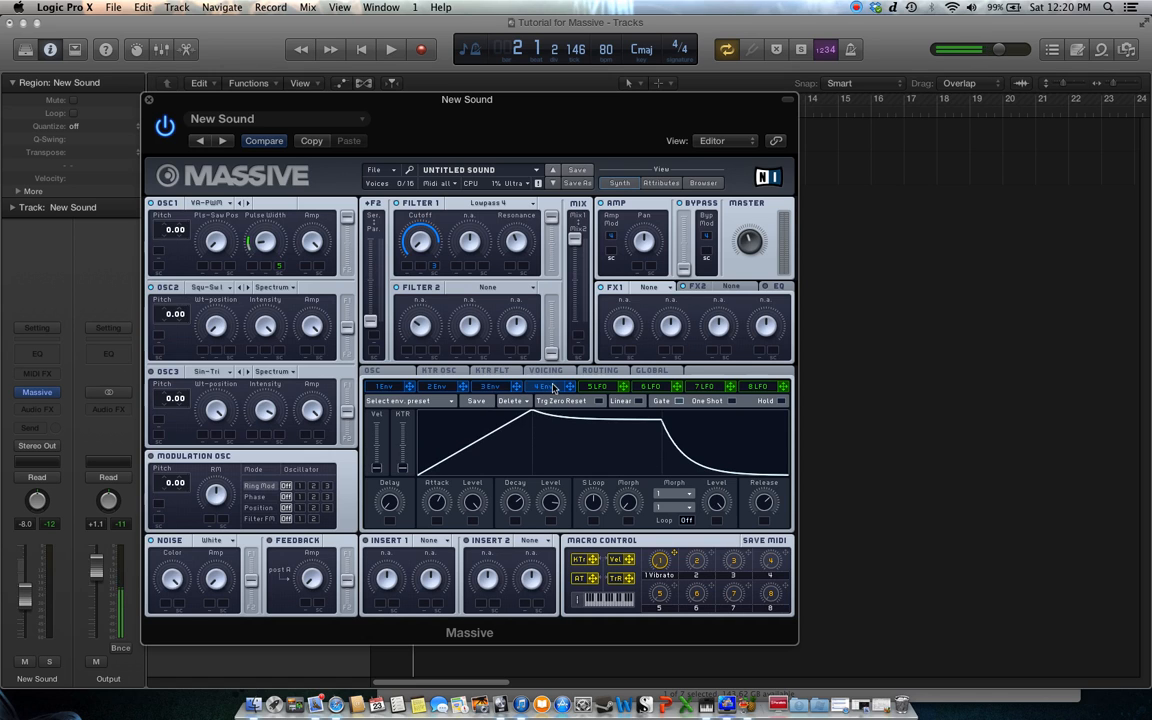
key("space")
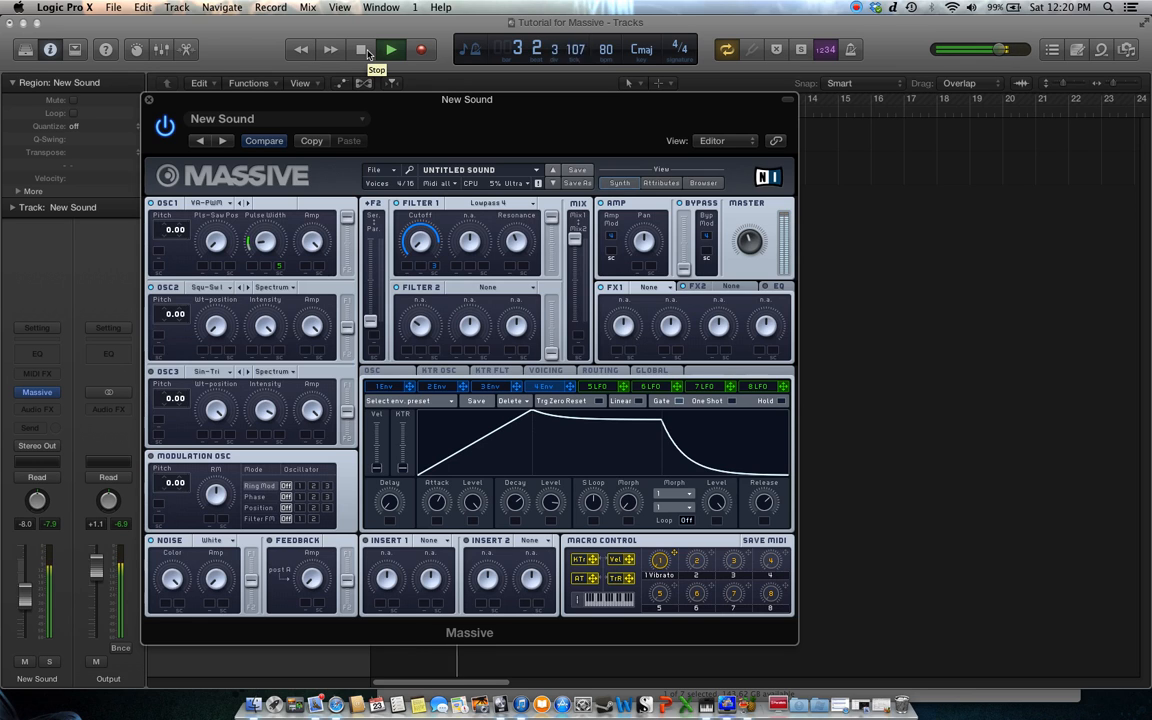
left_click(364, 50)
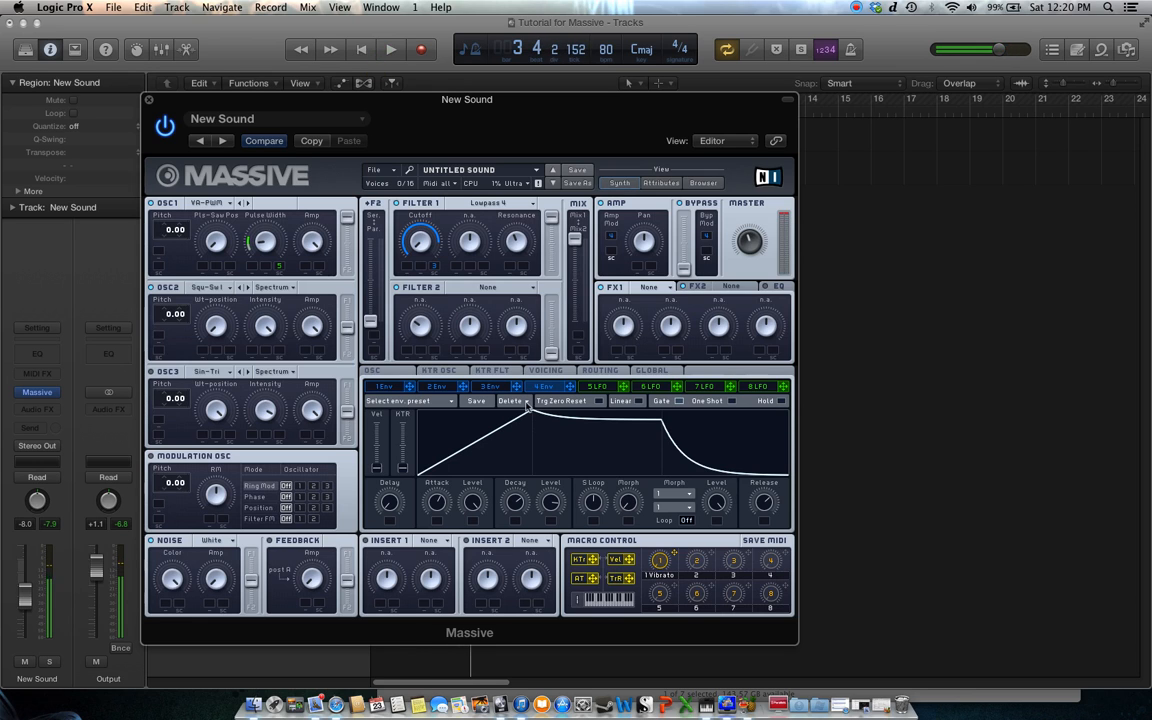
left_click(494, 389)
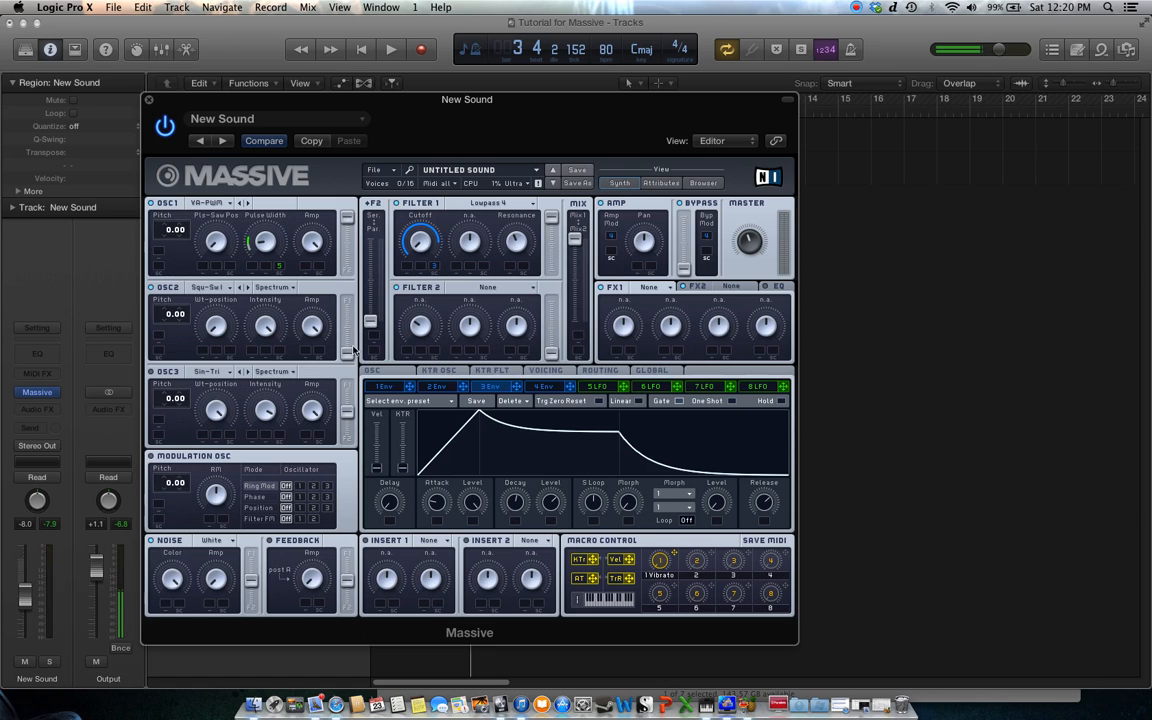
After playing the region once, set the serial/parallel and filter mix faders about midway and raise Filter 2's output level
left_click(392, 50)
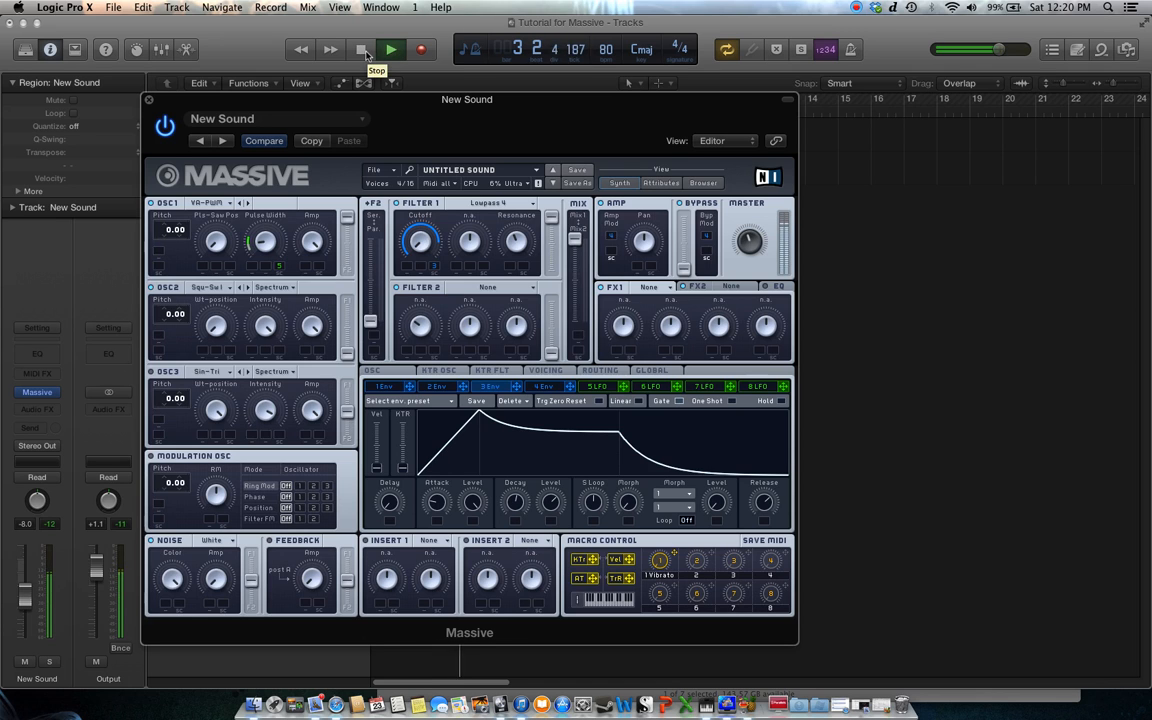
left_click(363, 50)
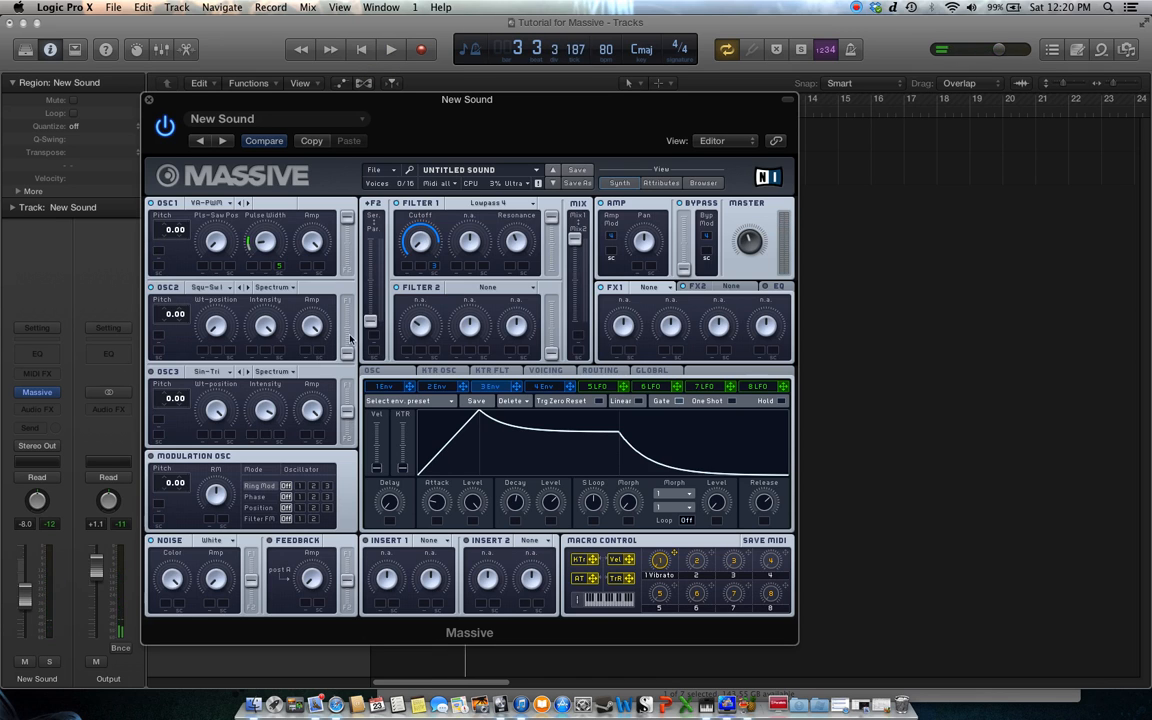
left_click_drag(375, 319, 380, 273)
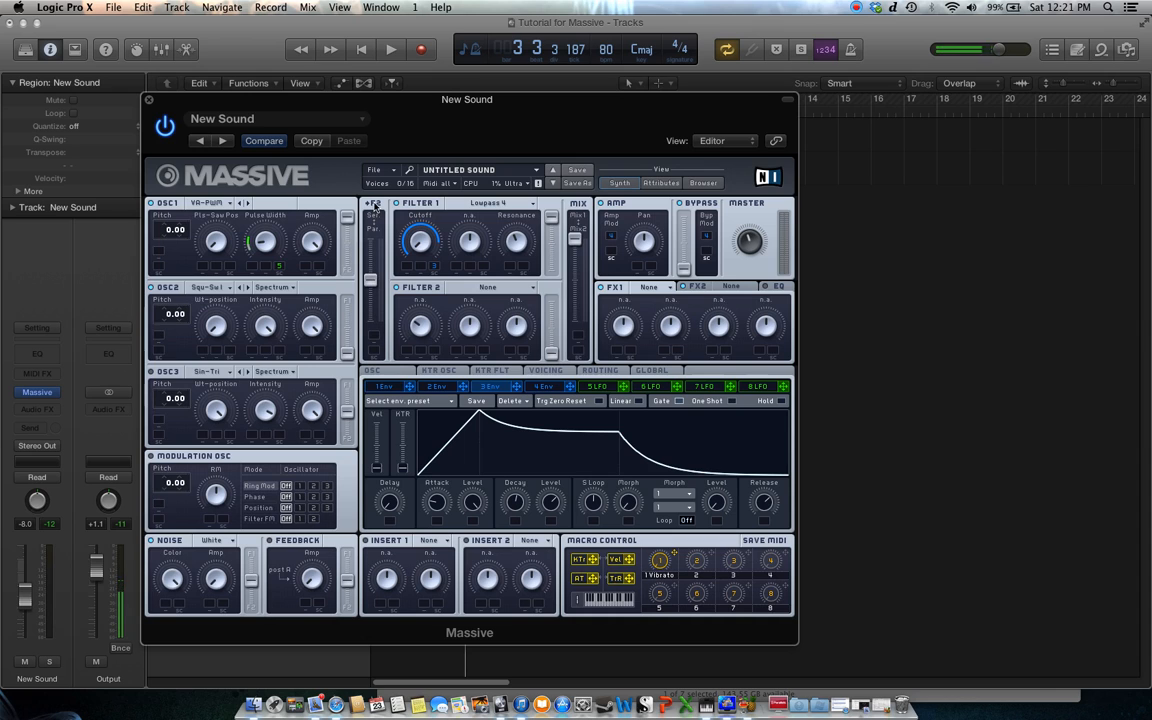
left_click_drag(373, 283, 376, 286)
left_click_drag(585, 253, 577, 298)
left_click_drag(552, 351, 555, 300)
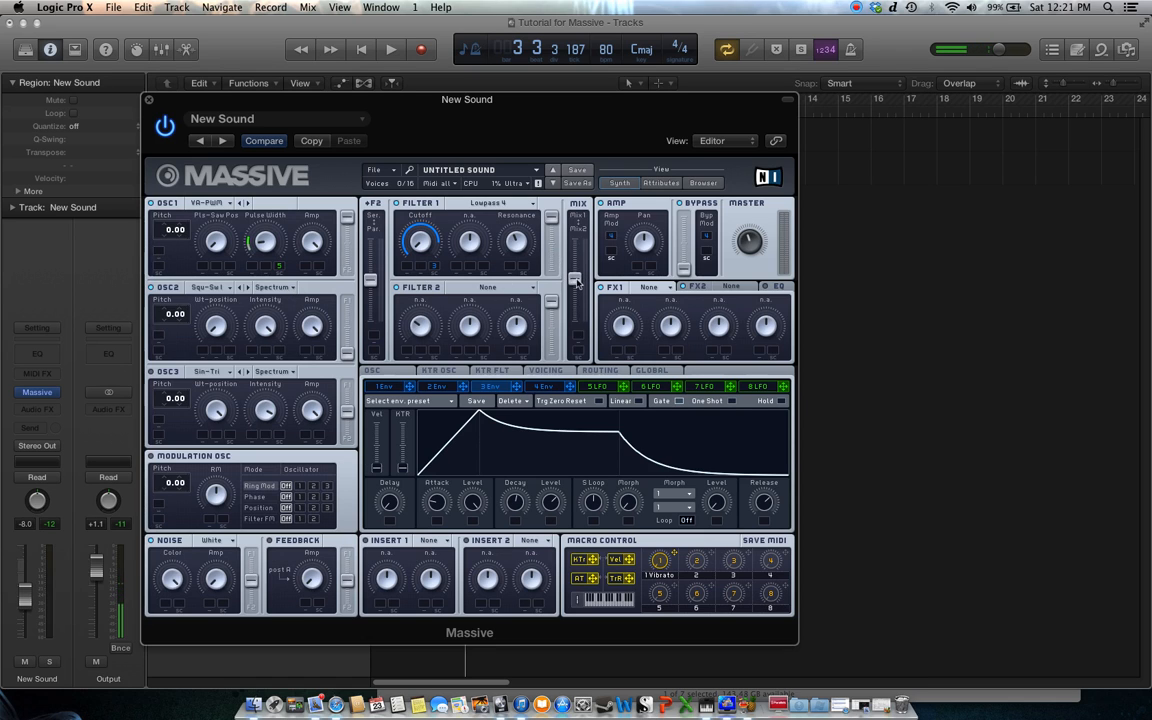
Play the New Sound region while fine-tuning the filter mix and serial/parallel routing faders around their midpoints
key("space")
mouse_move(575, 282)
left_mouse_down()
mouse_move(581, 340)
mouse_move(583, 220)
mouse_move(578, 286)
left_mouse_up()
mouse_move(372, 282)
left_mouse_down()
mouse_move(375, 240)
mouse_move(375, 335)
mouse_move(375, 225)
mouse_move(376, 364)
mouse_move(378, 276)
left_mouse_up()
key("space")
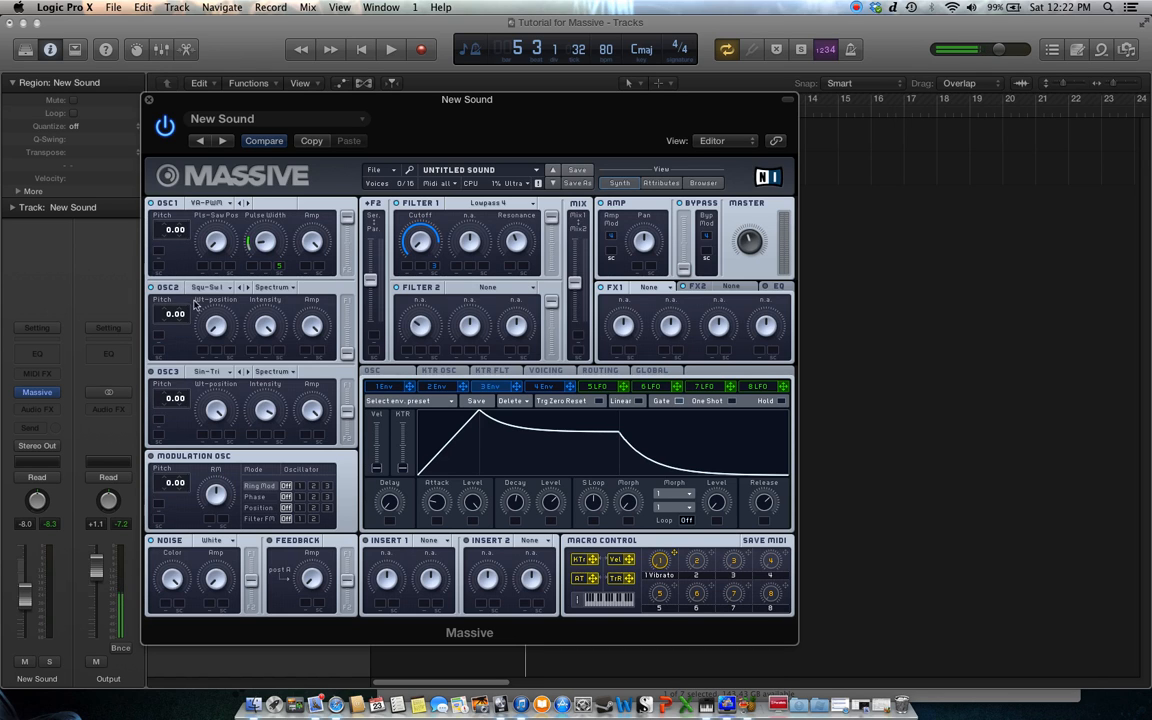
Detune oscillator 2 to -0.07 and oscillator 1 to 0.03 while playing the region
left_click(393, 50)
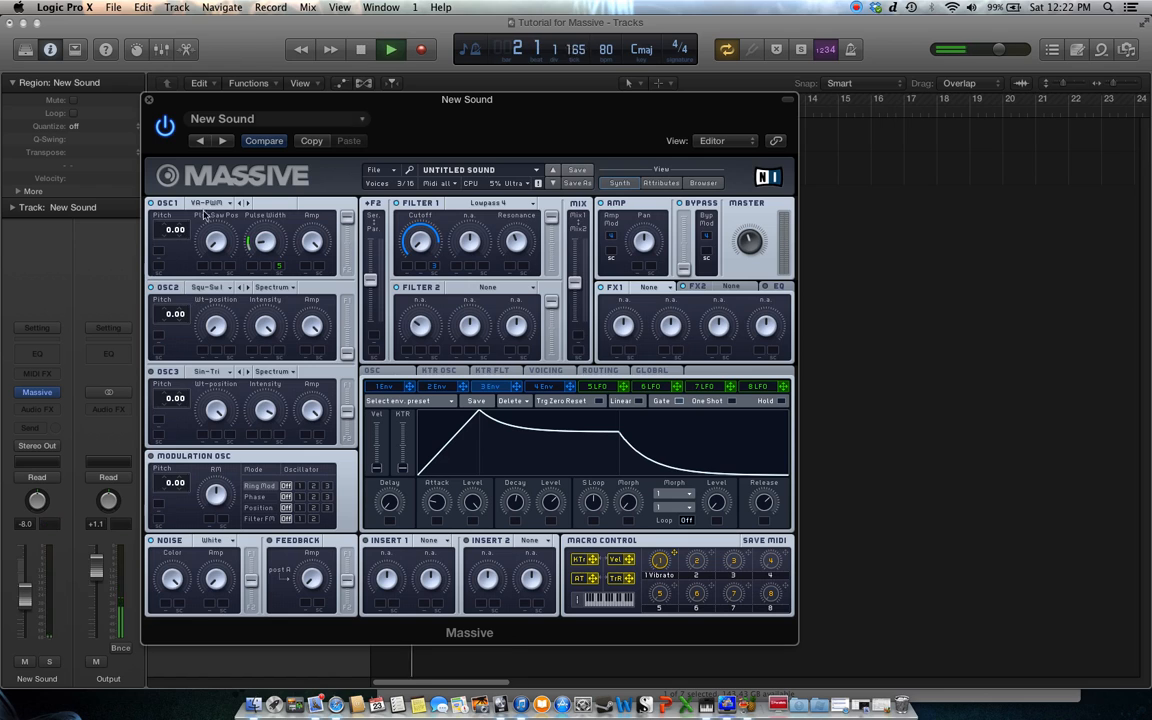
left_click_drag(183, 323, 181, 330)
left_click_drag(183, 228, 184, 232)
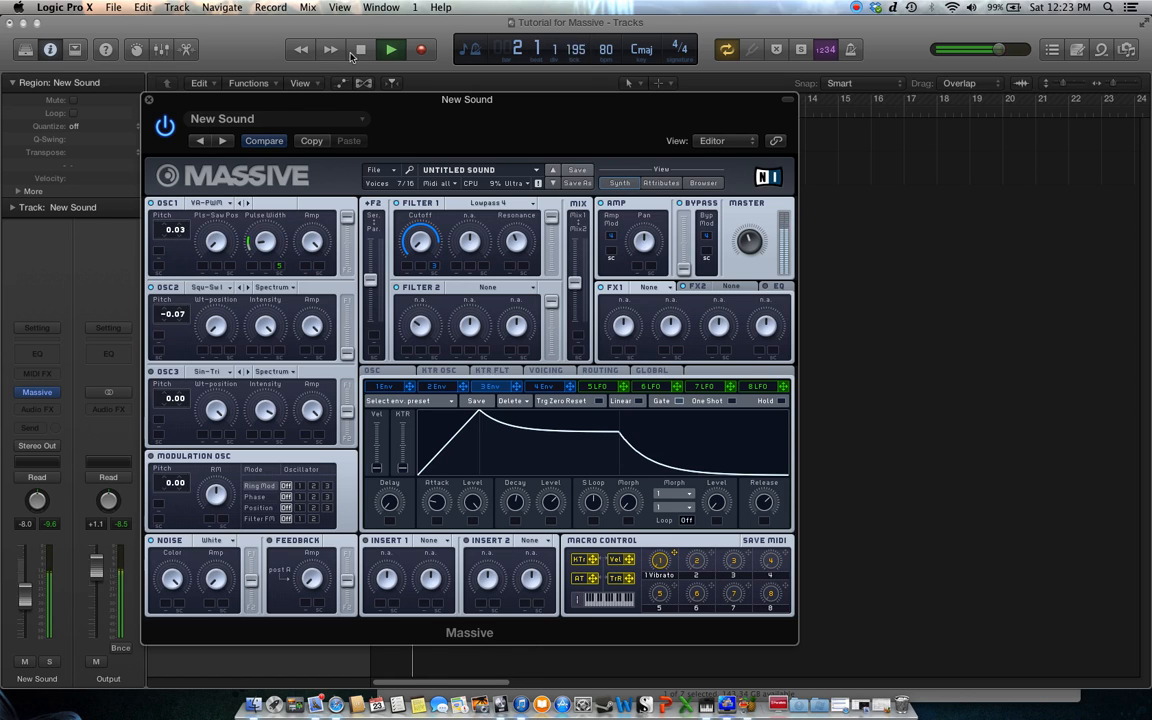
key("space")
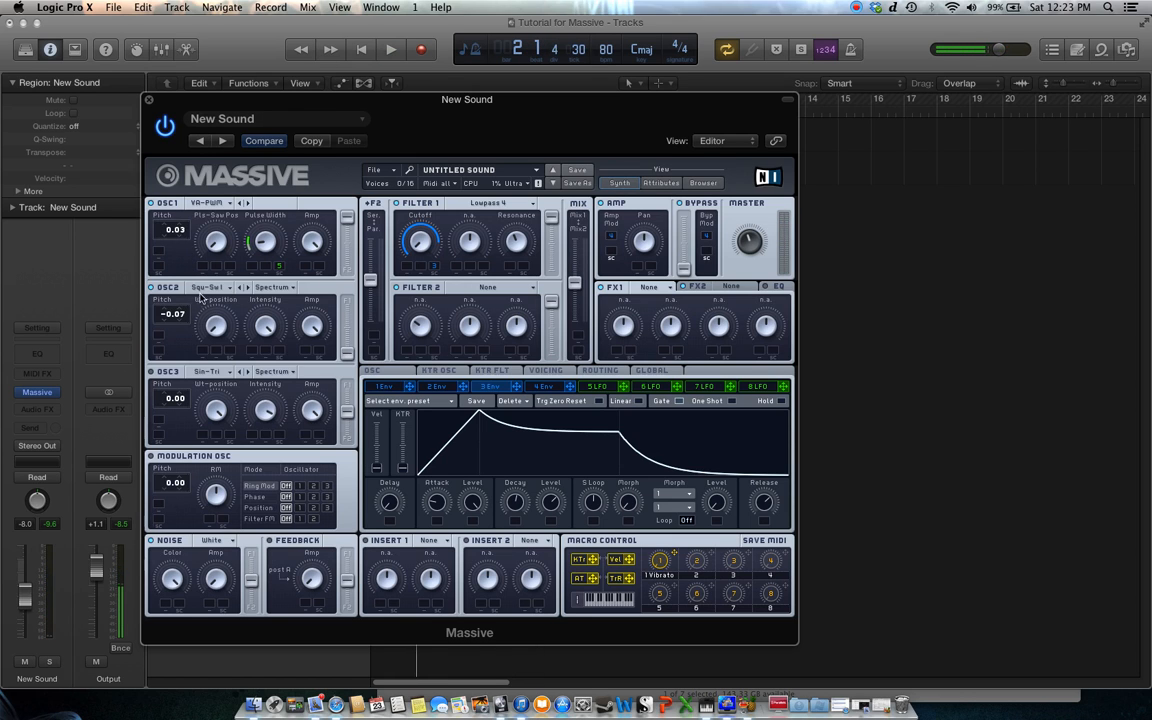
Set LFO 6's crossfade fully to the sine curve and assign LFO 6 to Filter 2's first parameter, checking it against LFO 5
left_click(650, 386)
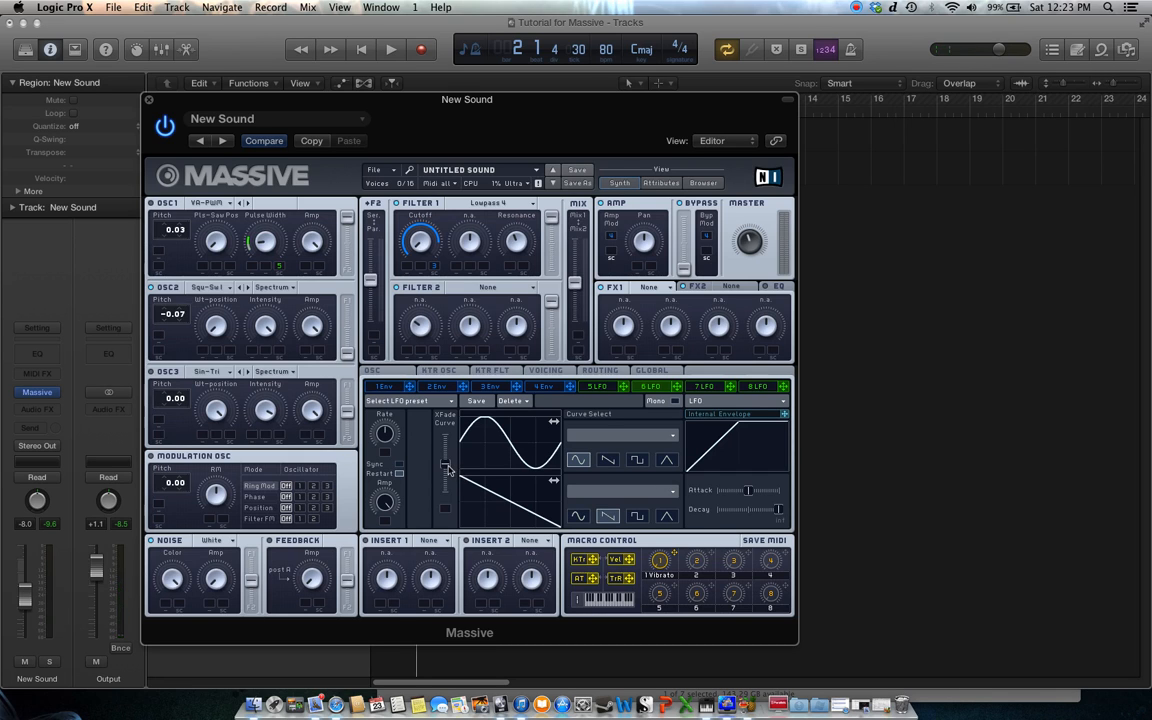
left_click_drag(446, 464, 460, 413)
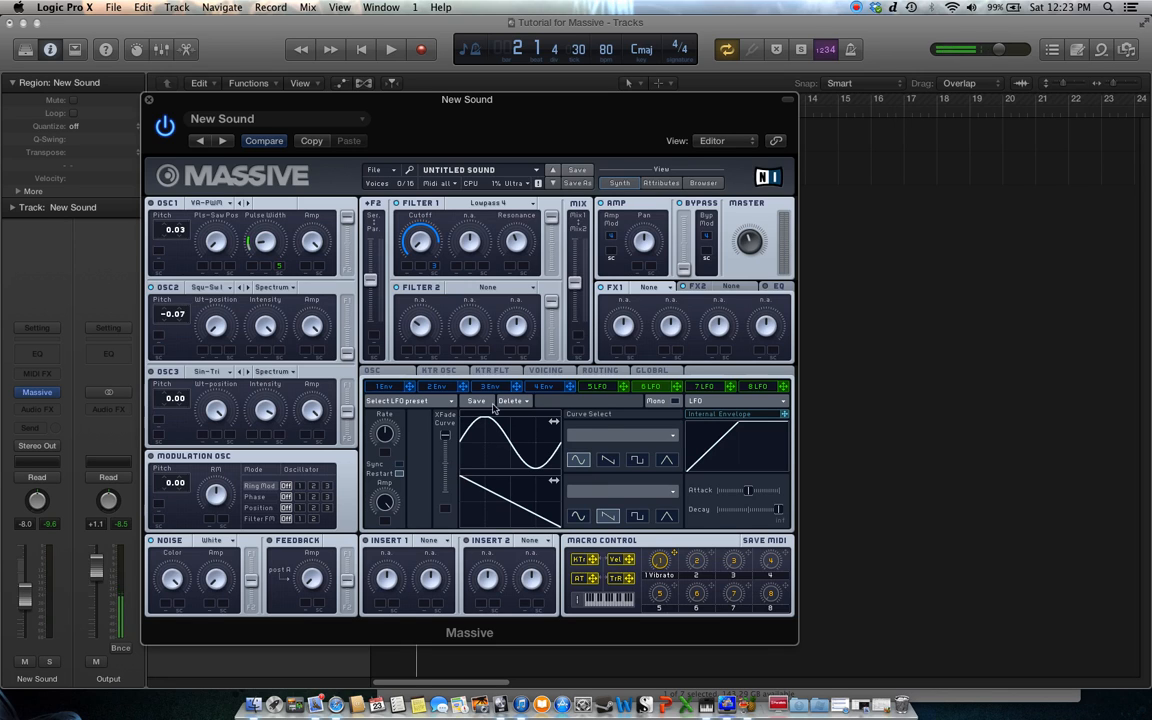
left_click_drag(424, 343, 436, 352)
left_click(603, 389)
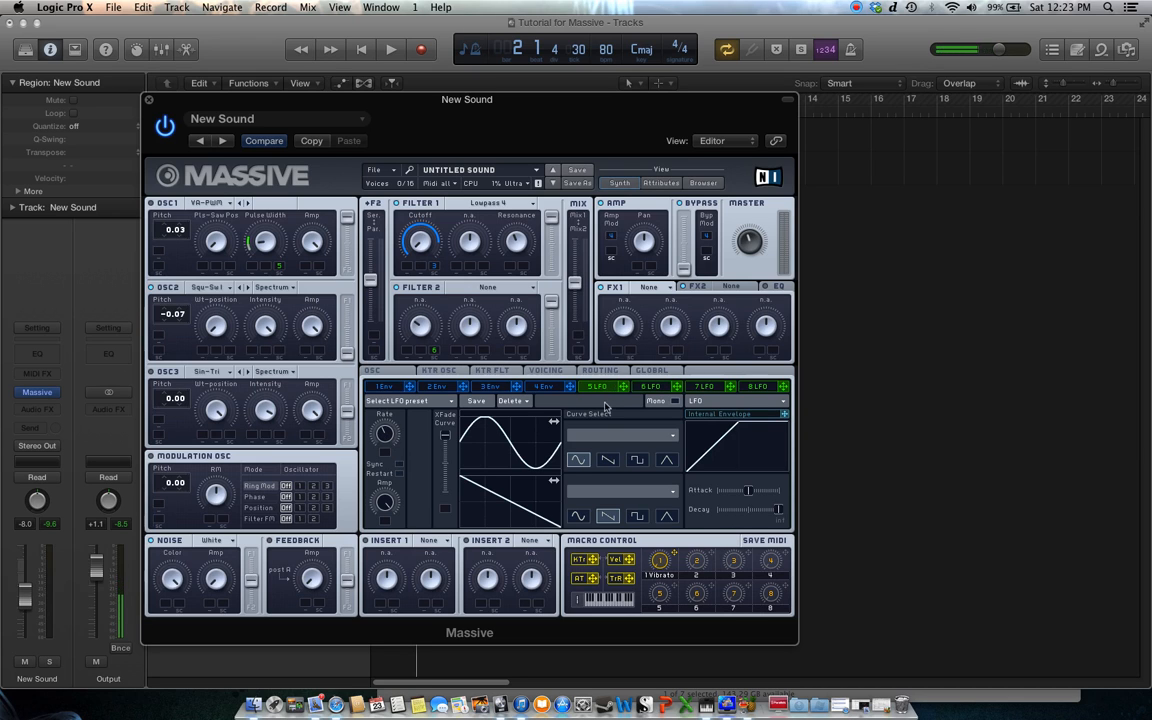
left_click(652, 388)
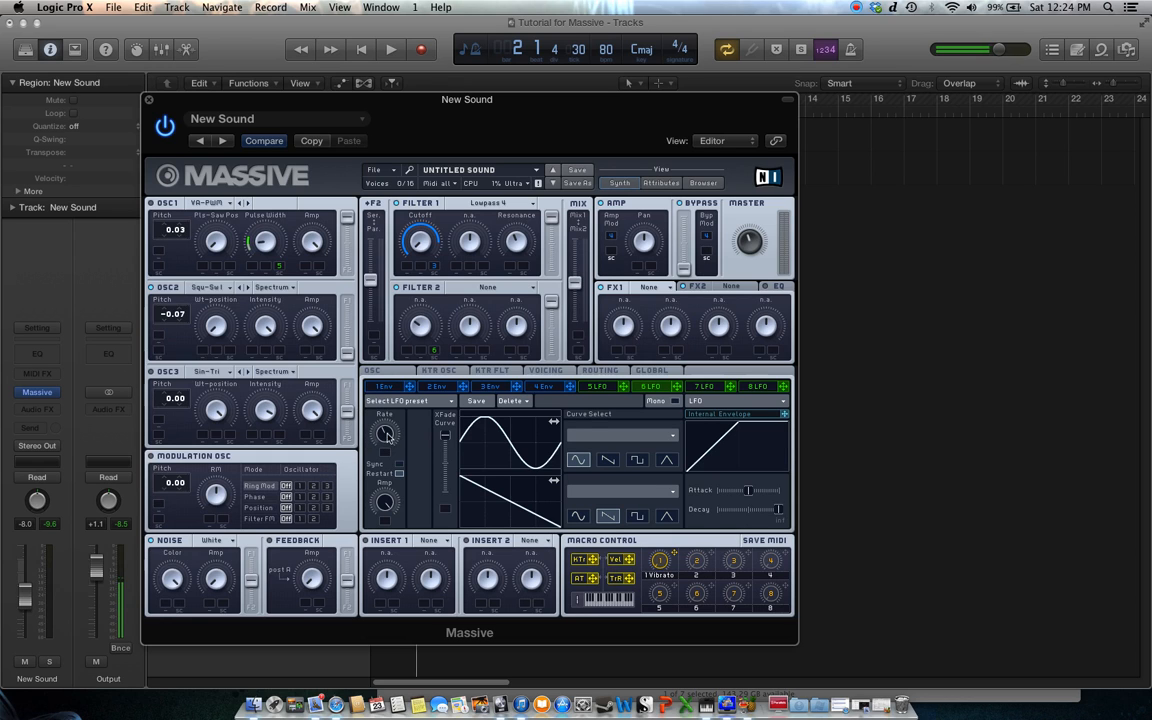
left_click(655, 390)
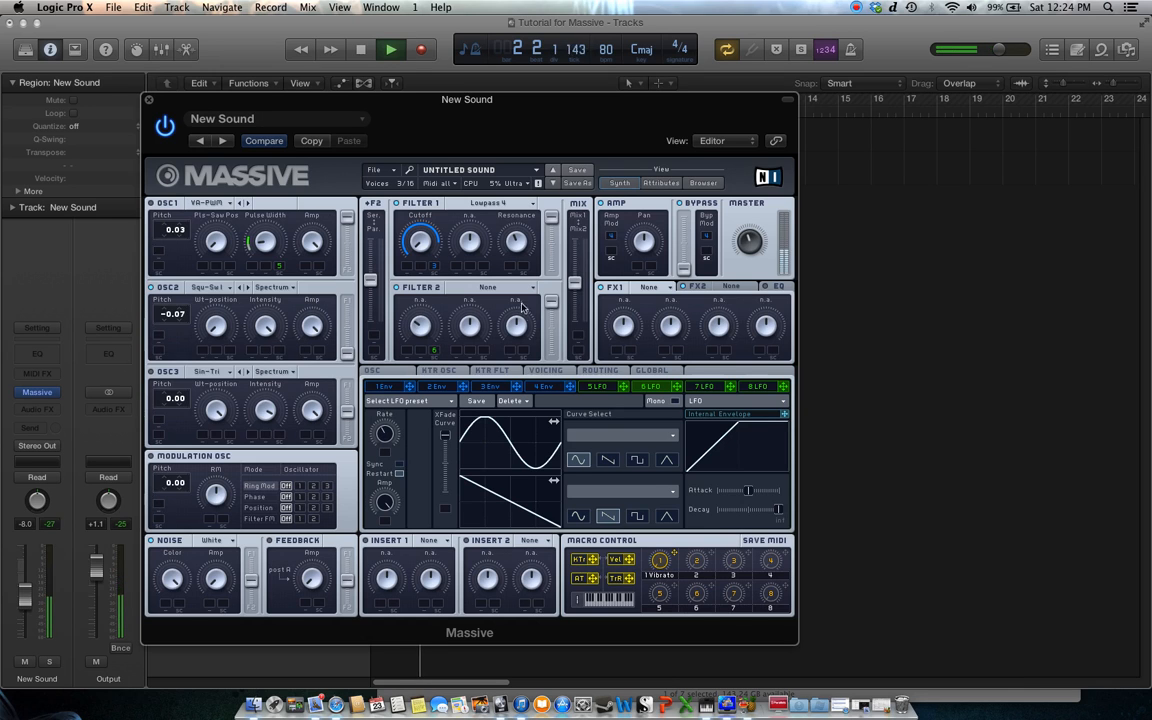
Set Filter 2 to Lowpass 4, give its cutoff an LFO 6 modulation range and audition the region
left_click(480, 287)
left_click(480, 302)
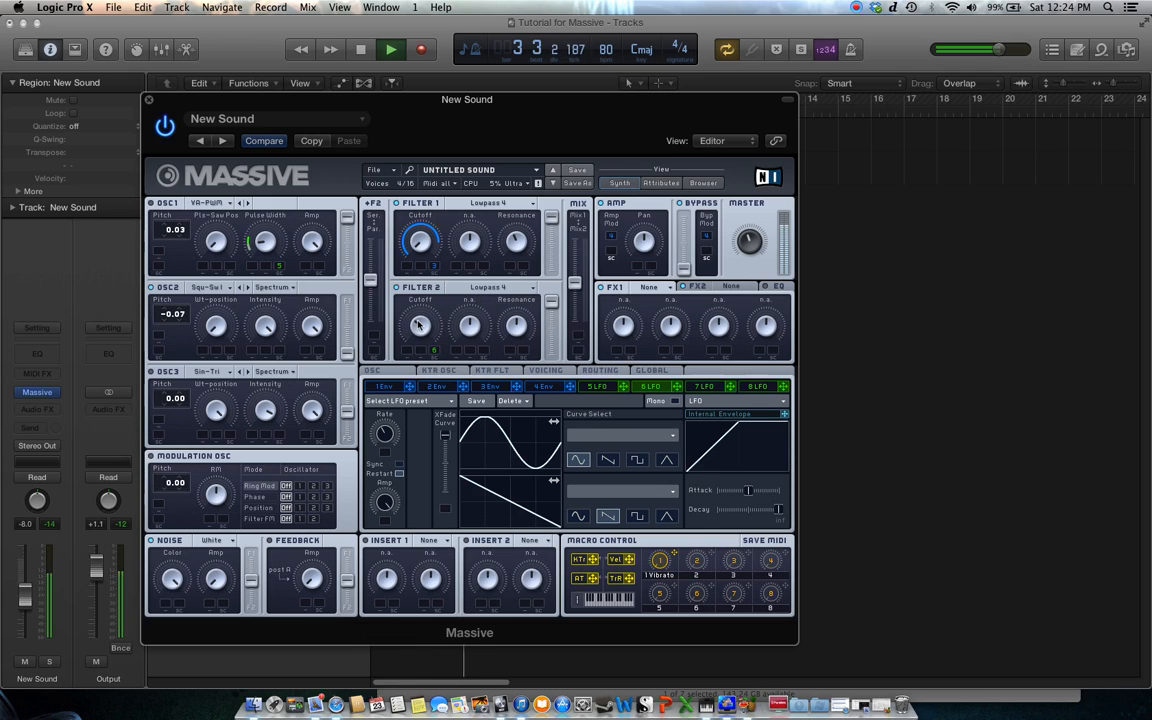
left_click_drag(419, 326, 438, 348)
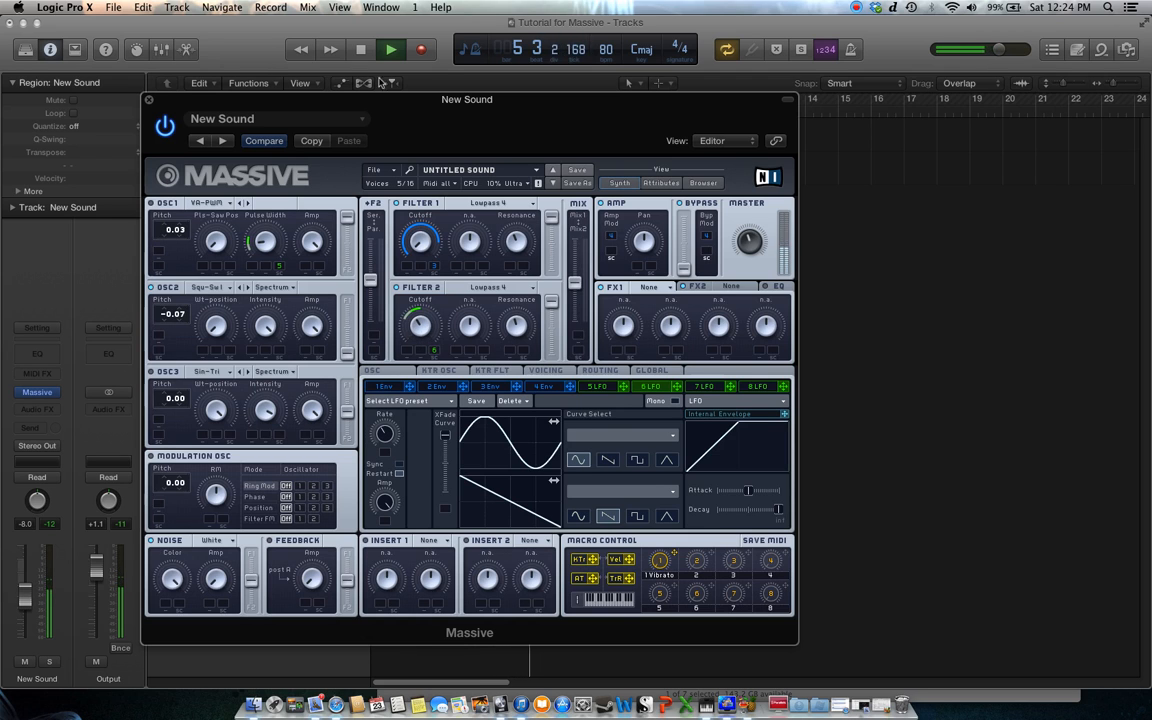
left_click(361, 49)
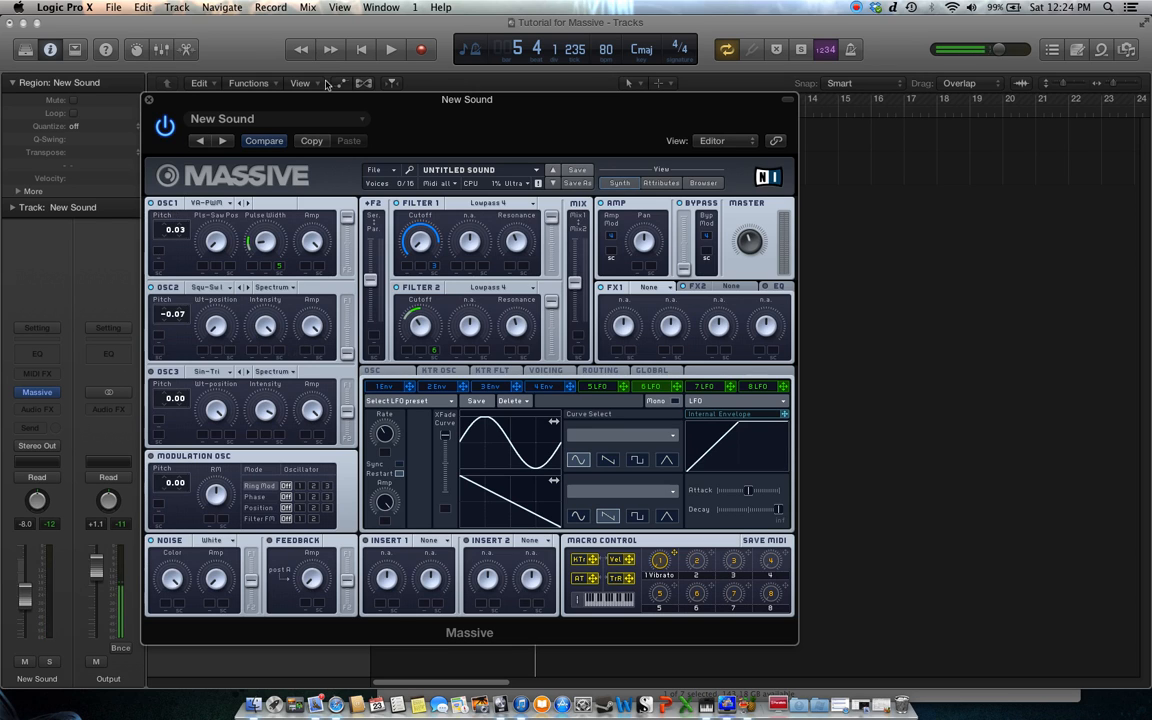
left_click(391, 50)
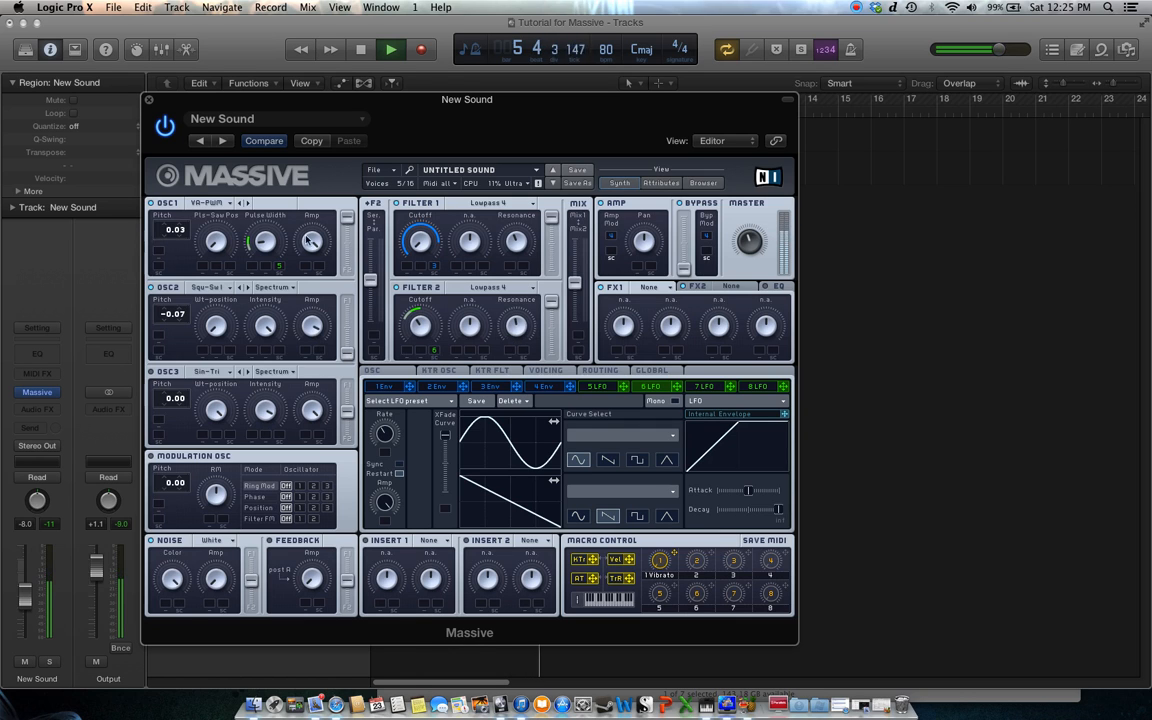
left_click(364, 51)
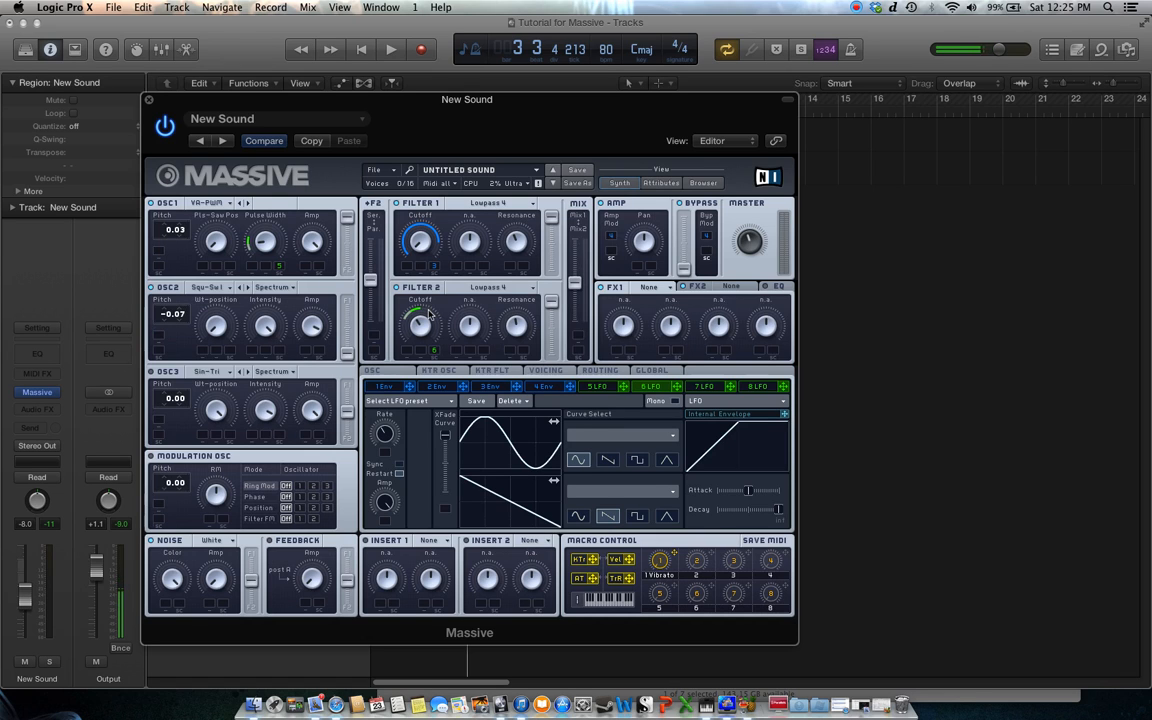
Try Filter 2 as Highpass 2 with a lower cutoff while playing the region
left_click(532, 290)
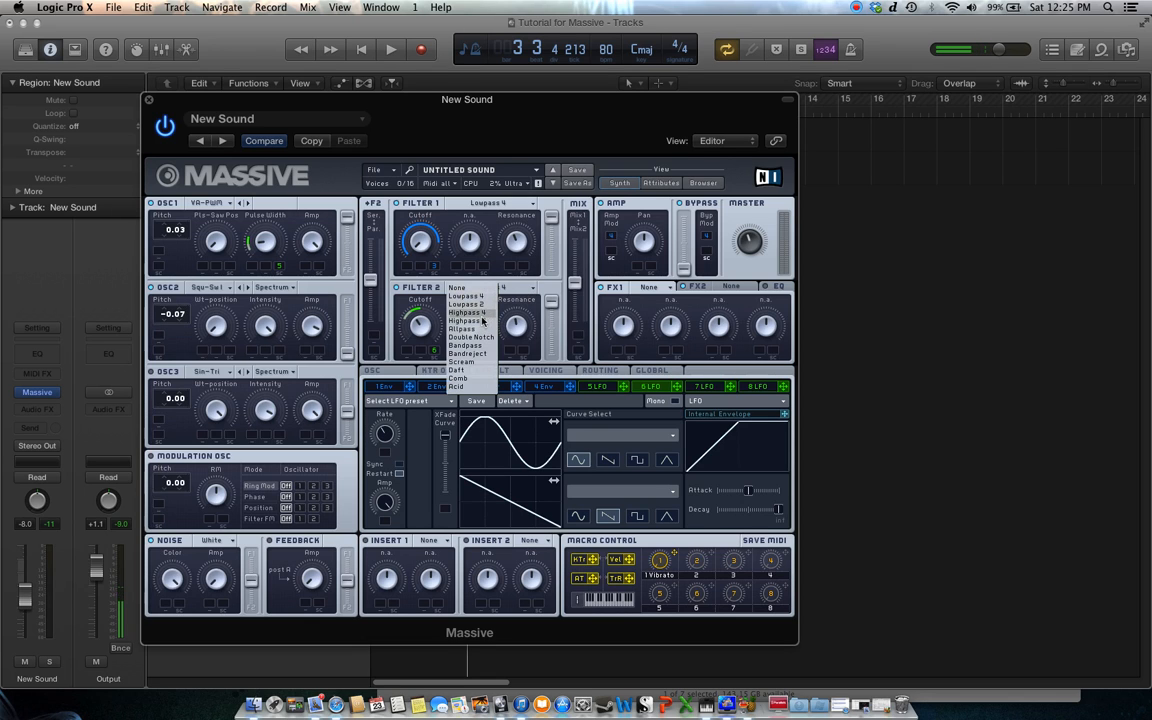
left_click(482, 321)
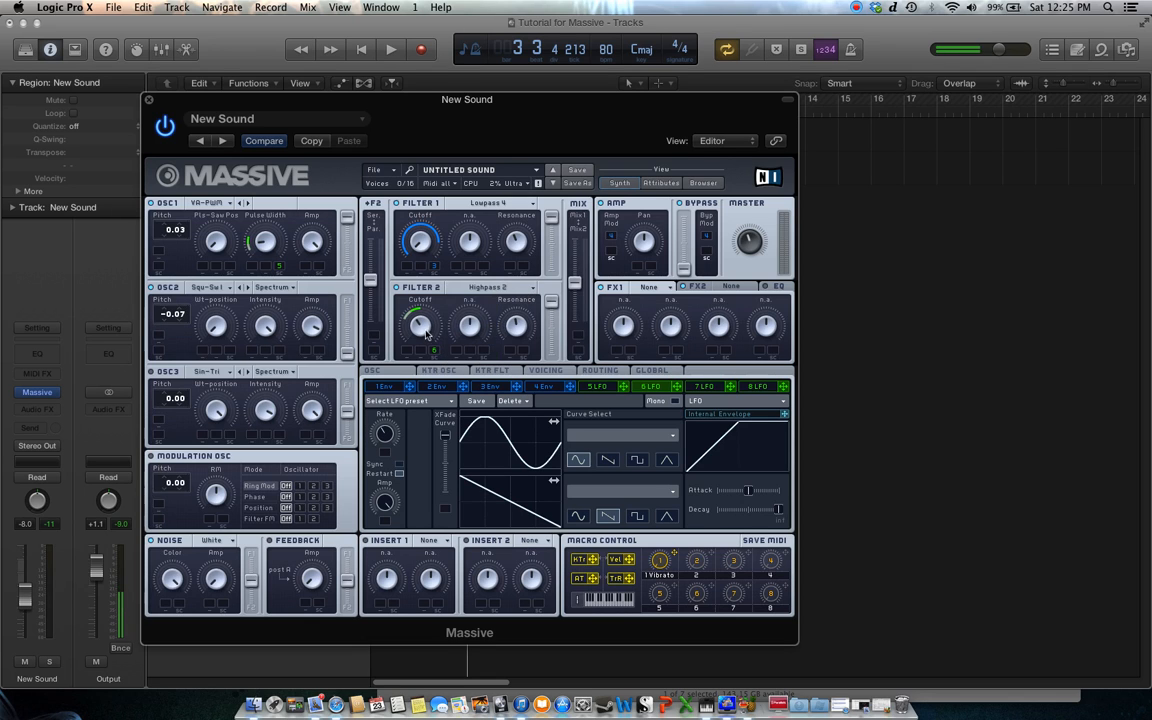
left_click_drag(427, 302, 431, 346)
left_click(395, 52)
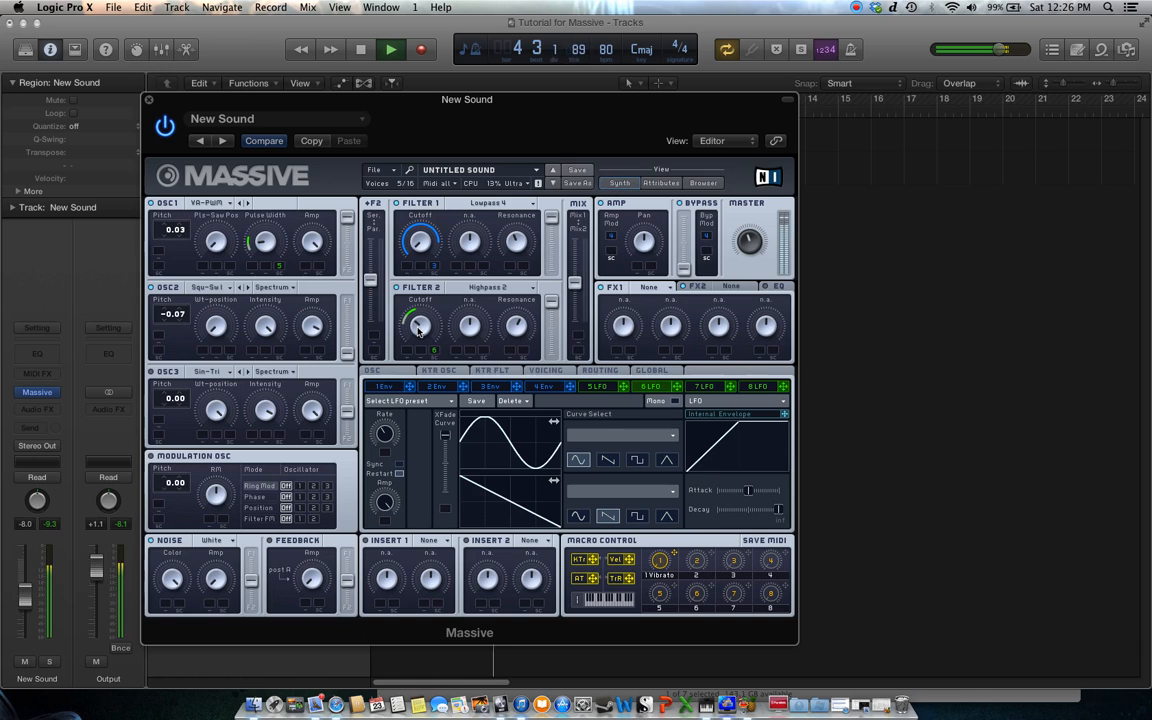
key("space")
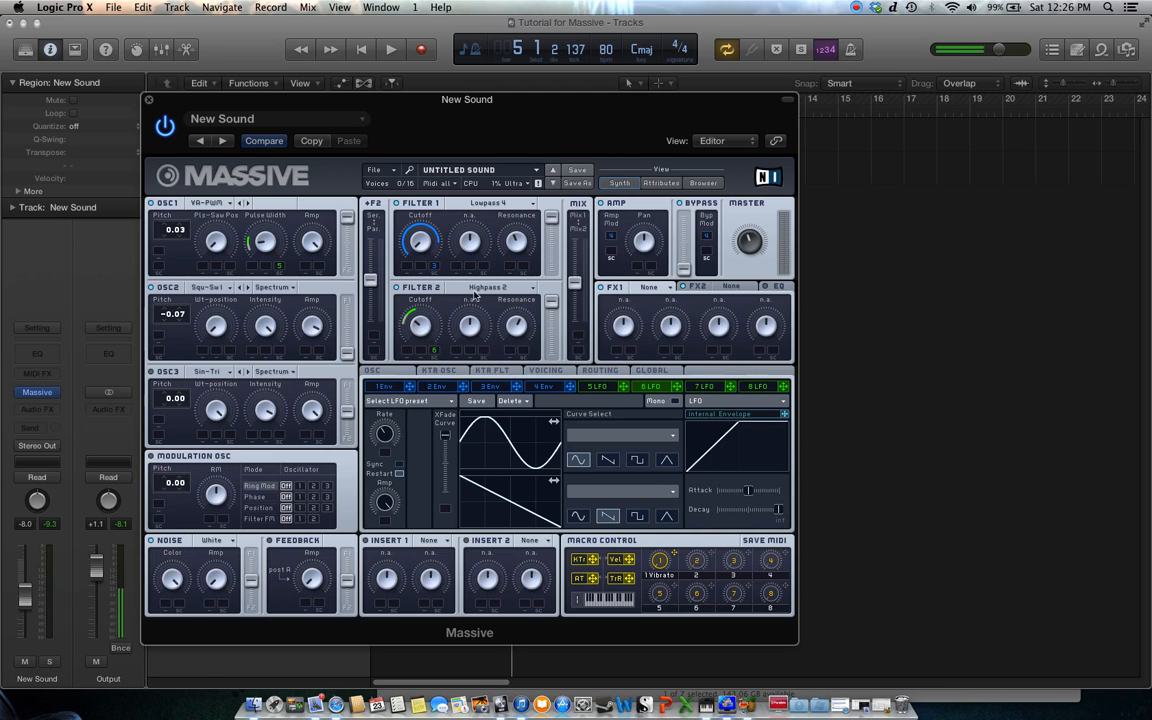
Return Filter 2 to Lowpass 4, raise its cutoff and play the region
left_click(519, 288)
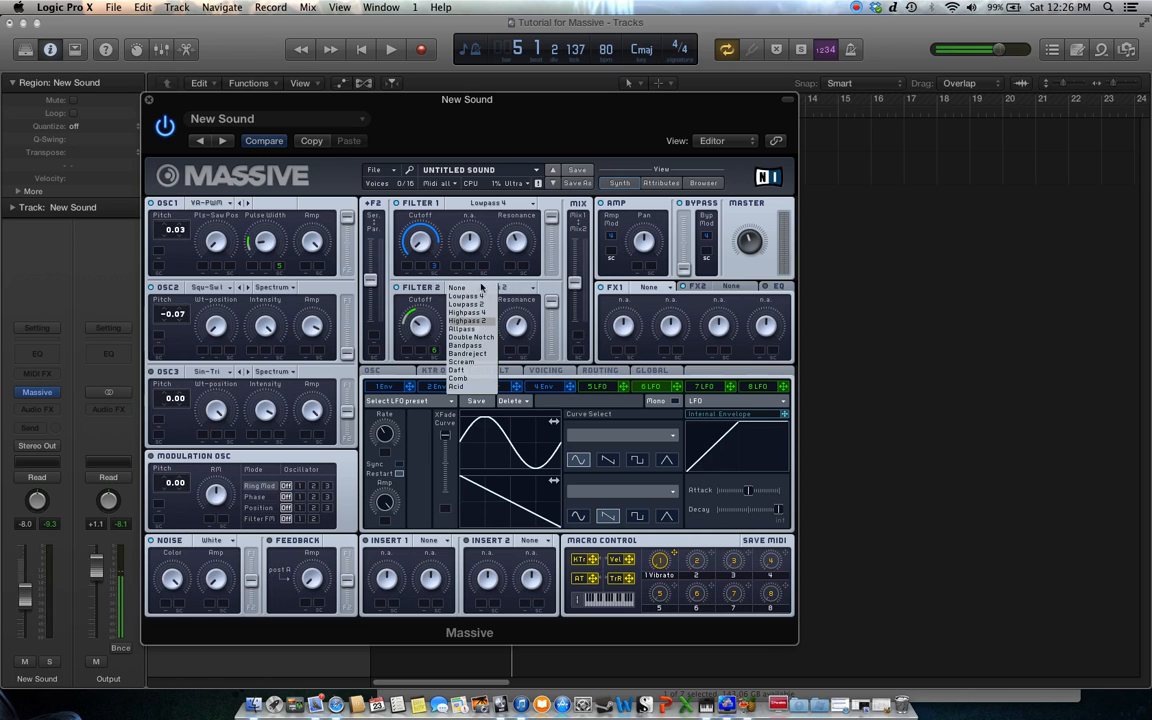
left_click(428, 271)
left_click_drag(419, 325, 429, 279)
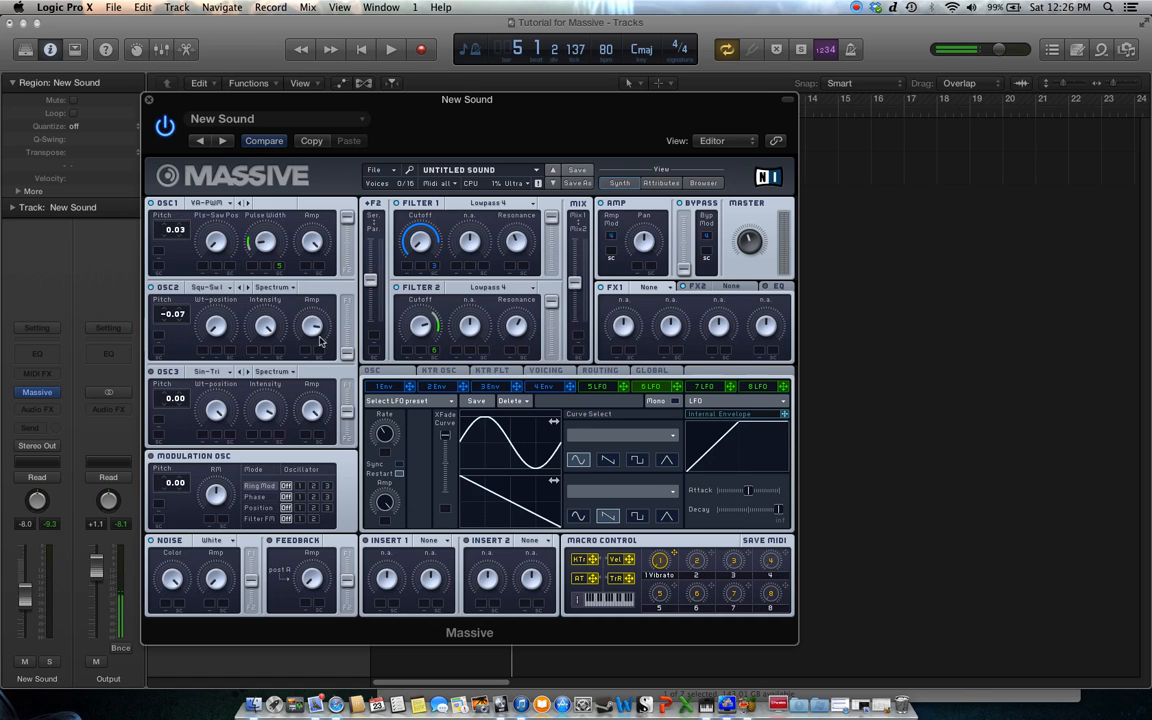
left_click(391, 49)
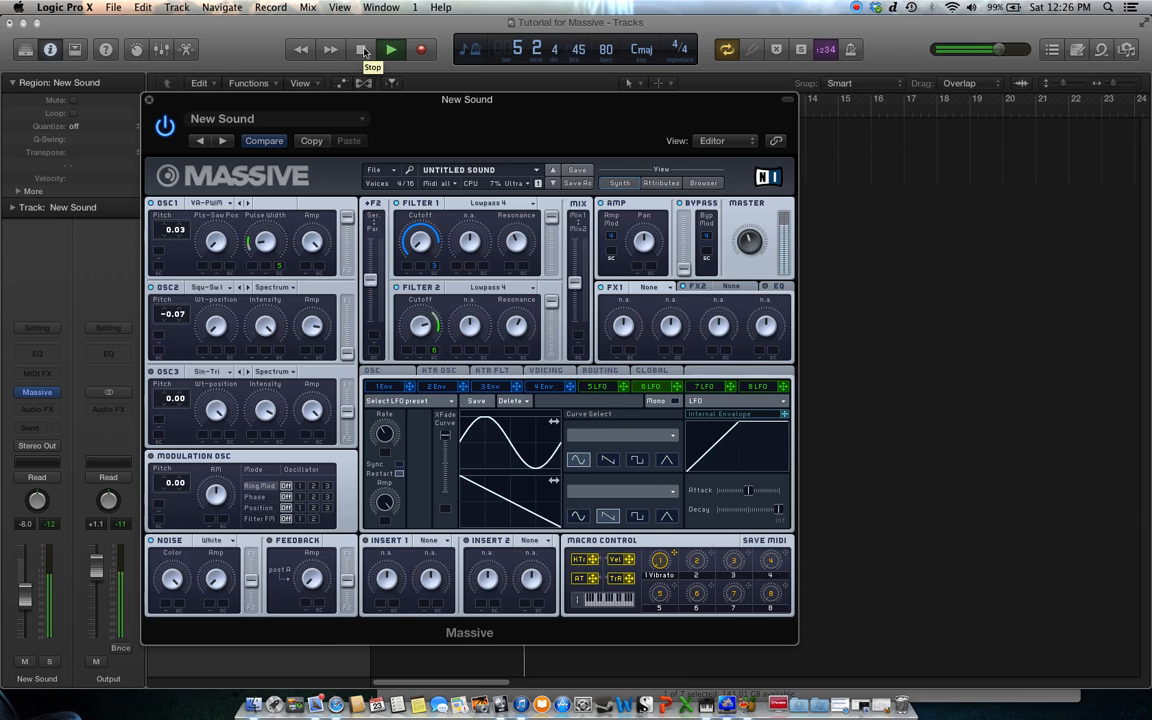
left_click(364, 51)
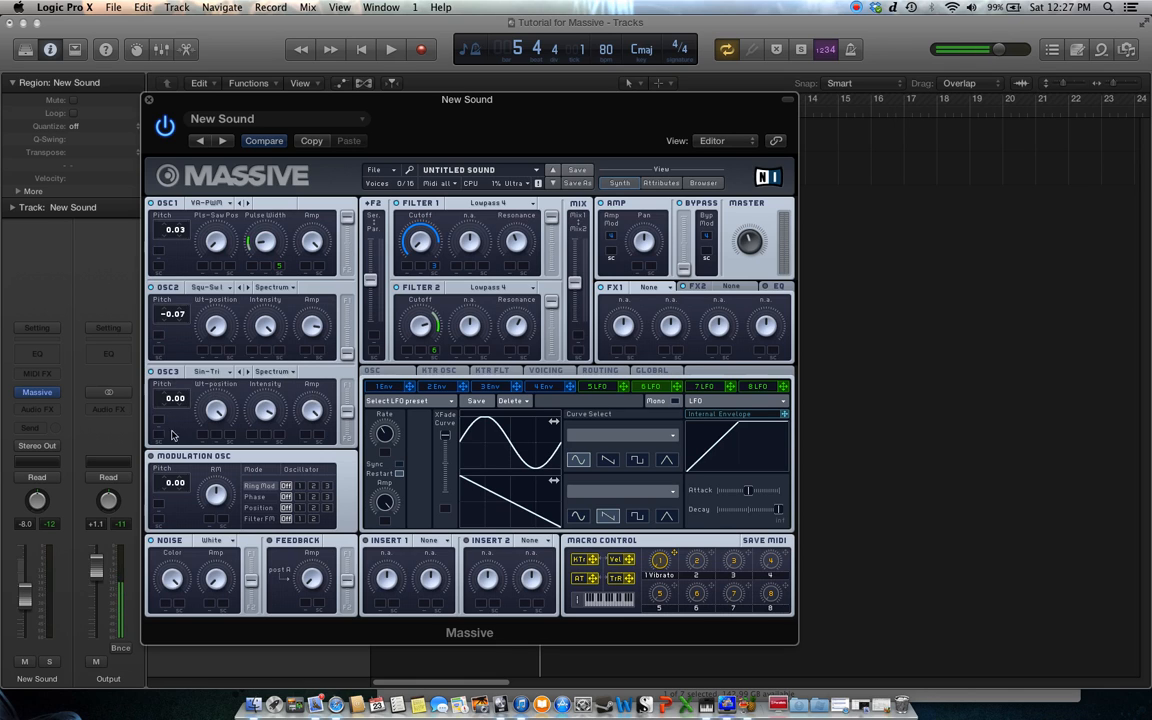
Set oscillator 3's pitch to -12.00 and lower its amplitude while auditioning the region twice
left_click(391, 49)
left_click_drag(165, 399, 163, 423)
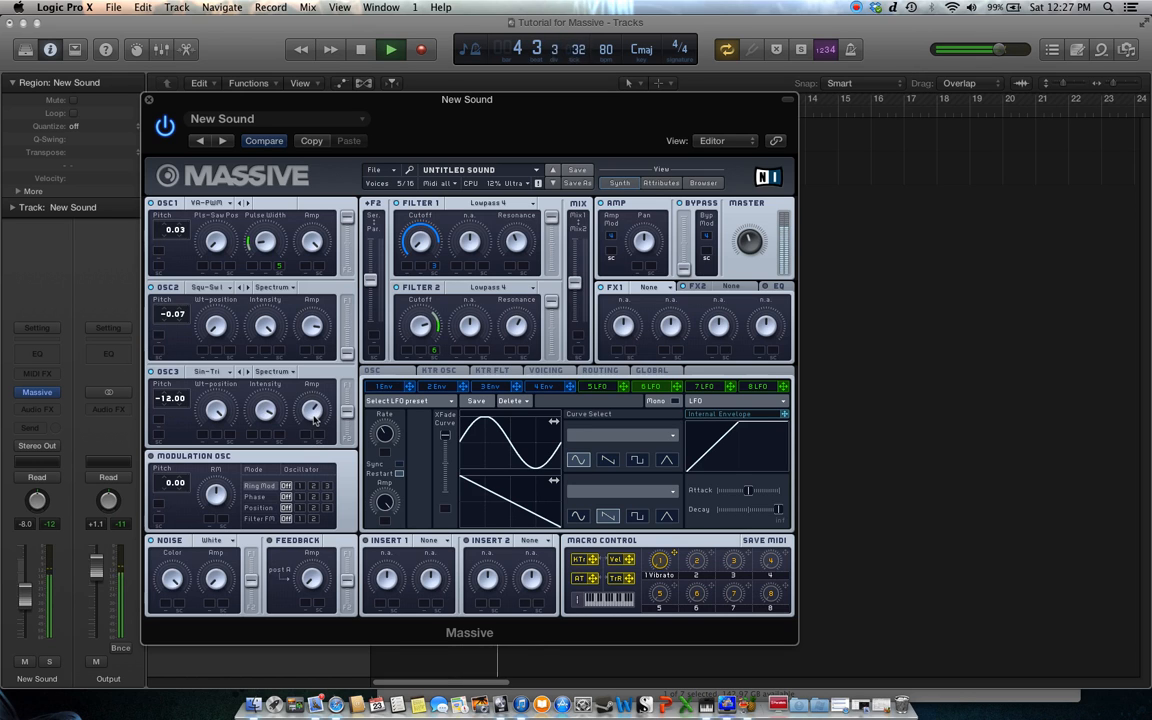
left_click(361, 49)
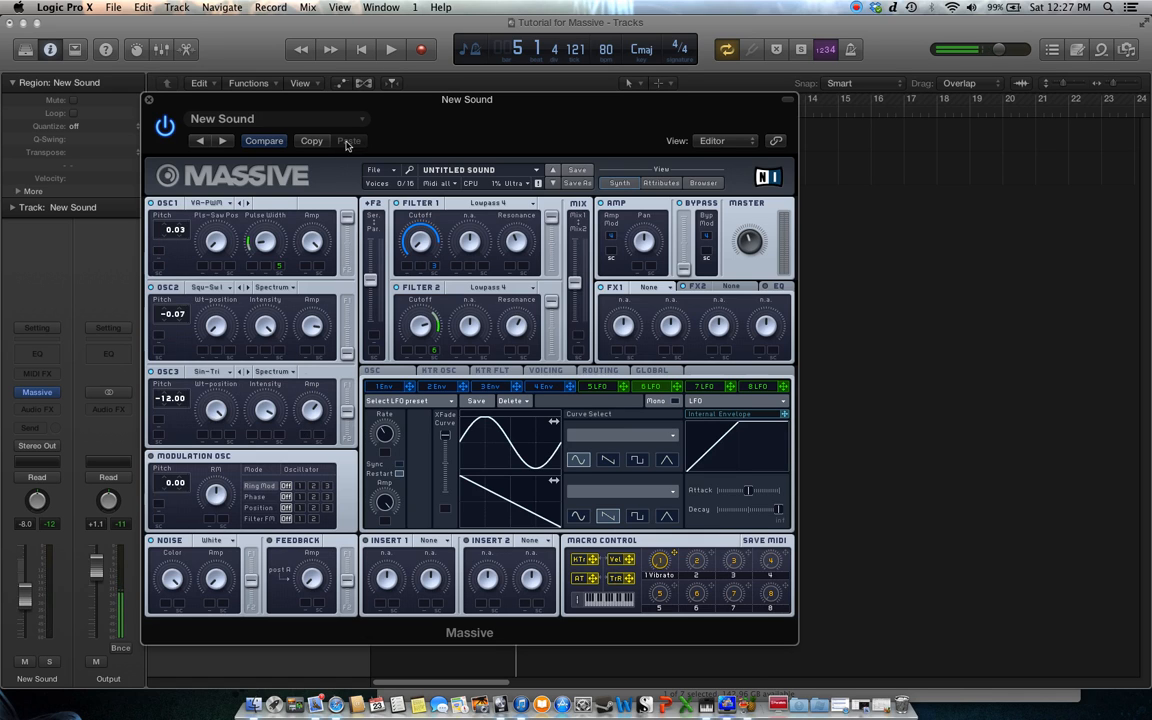
left_click(392, 50)
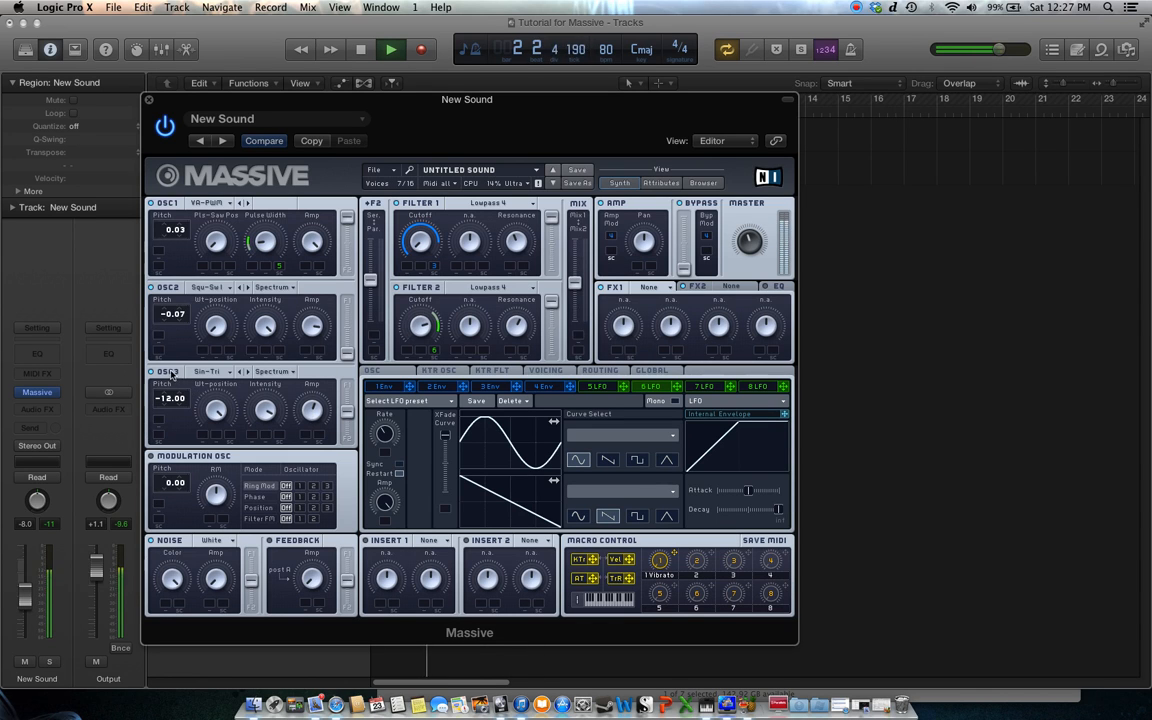
left_click(362, 57)
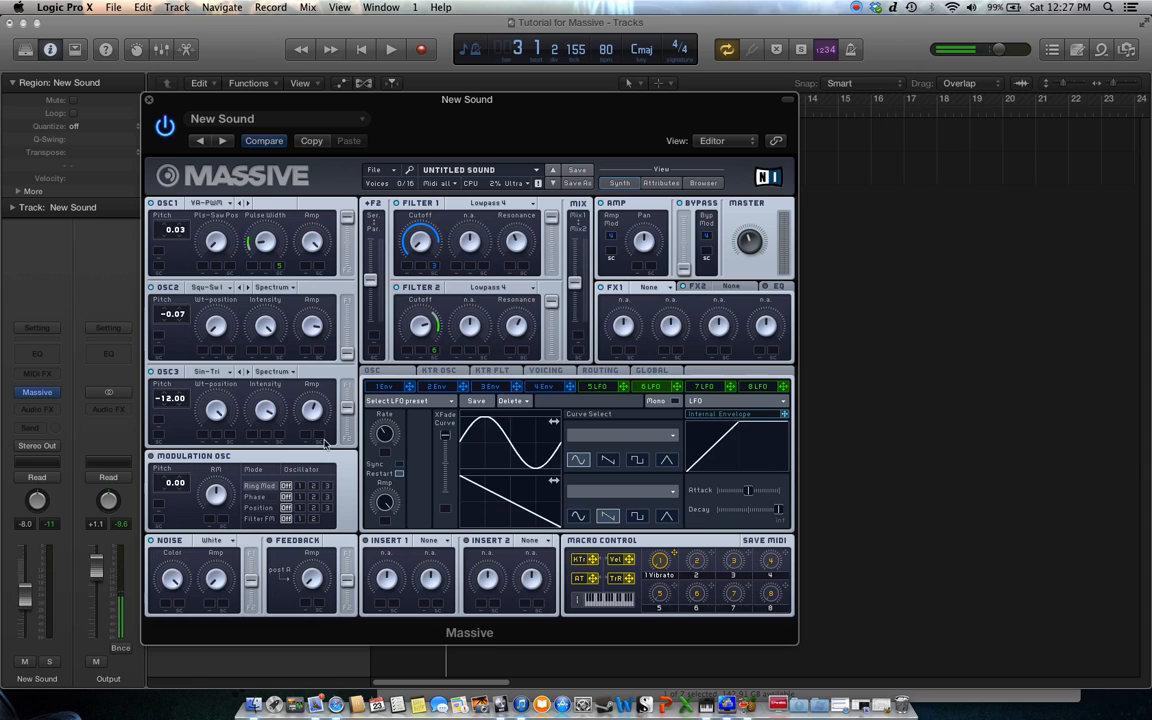
Assign envelope 1 to the noise generator's Amp after browsing the noise types, and play the region
left_click_drag(350, 391, 350, 418)
left_click_drag(490, 97, 516, 87)
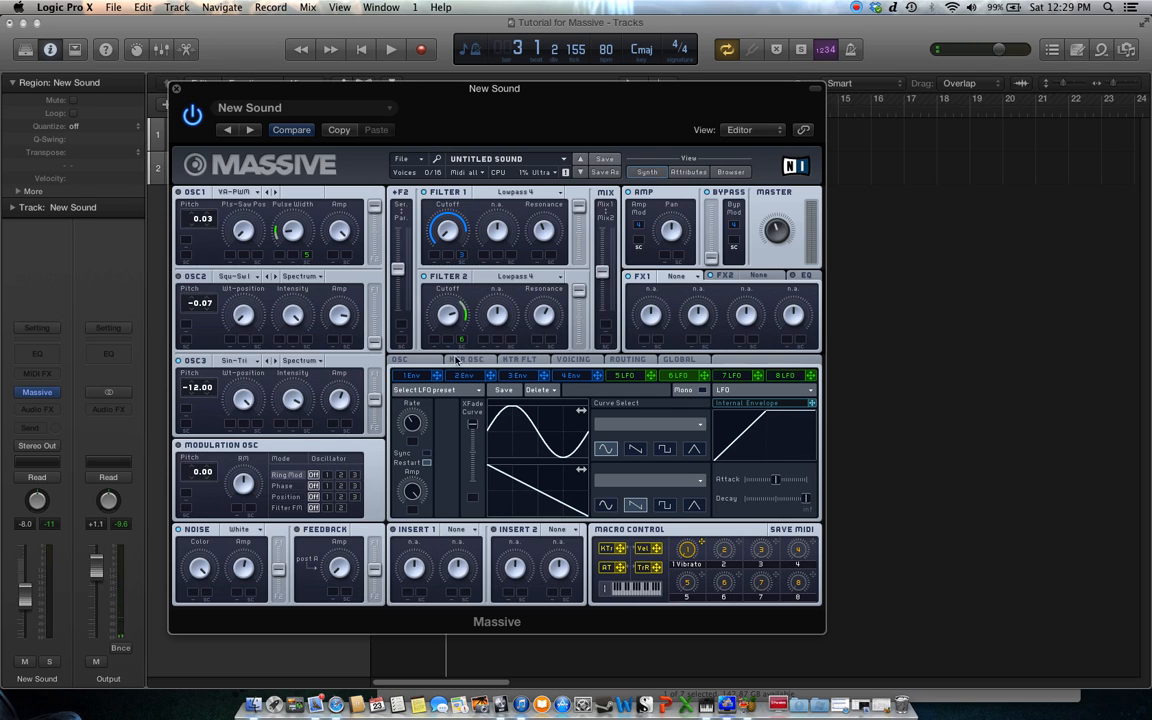
left_click(419, 377)
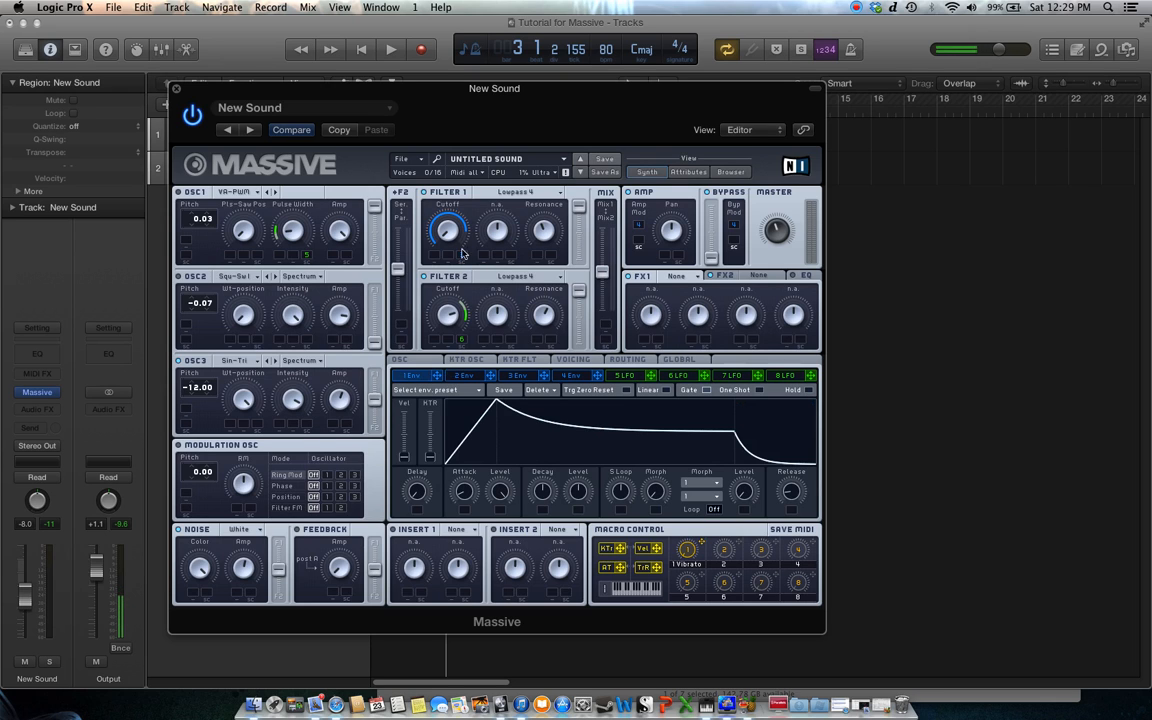
left_click(255, 530)
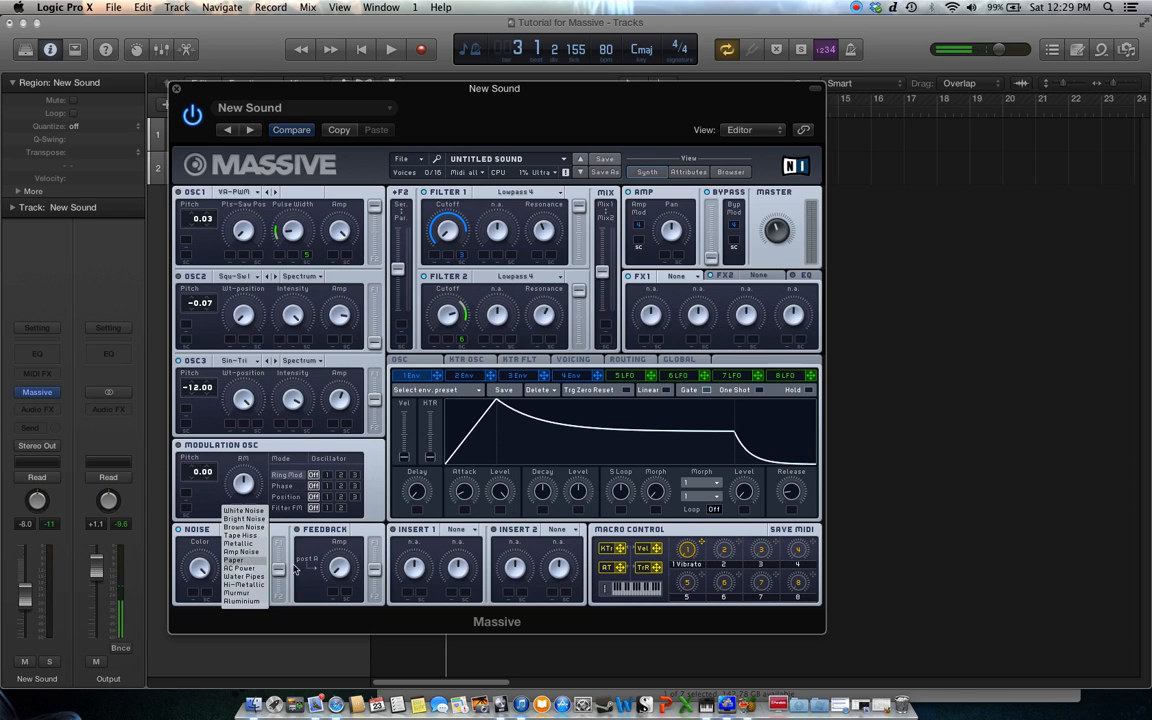
left_click(208, 539)
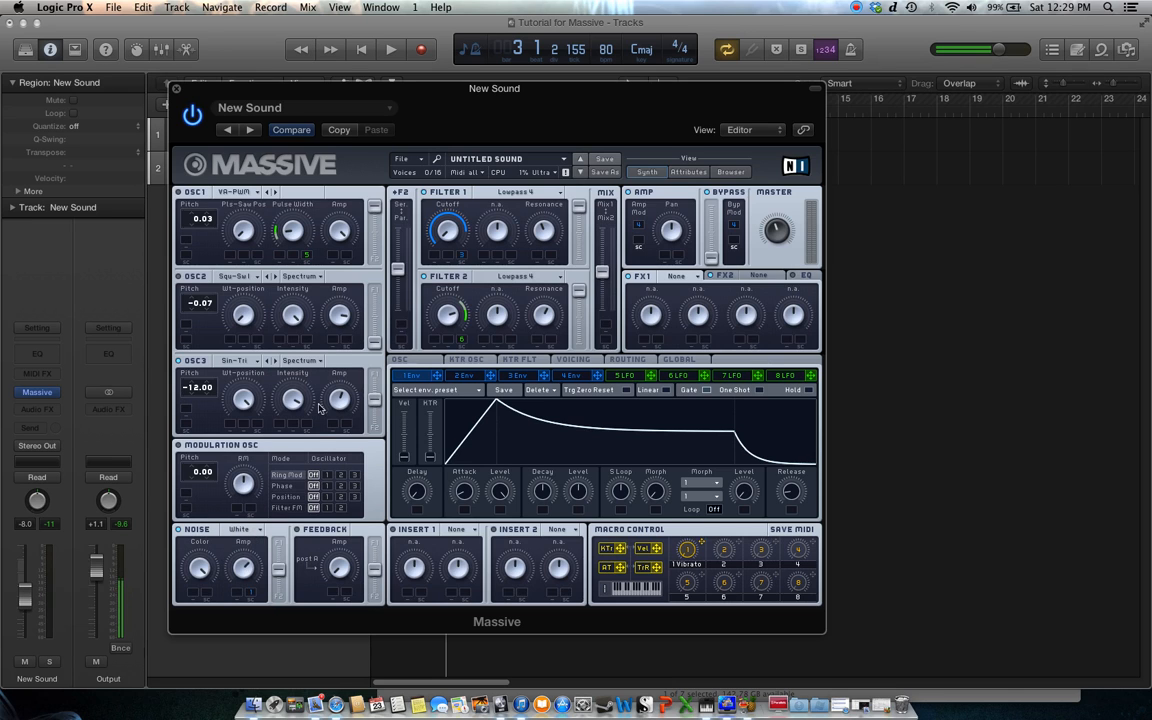
left_click(391, 50)
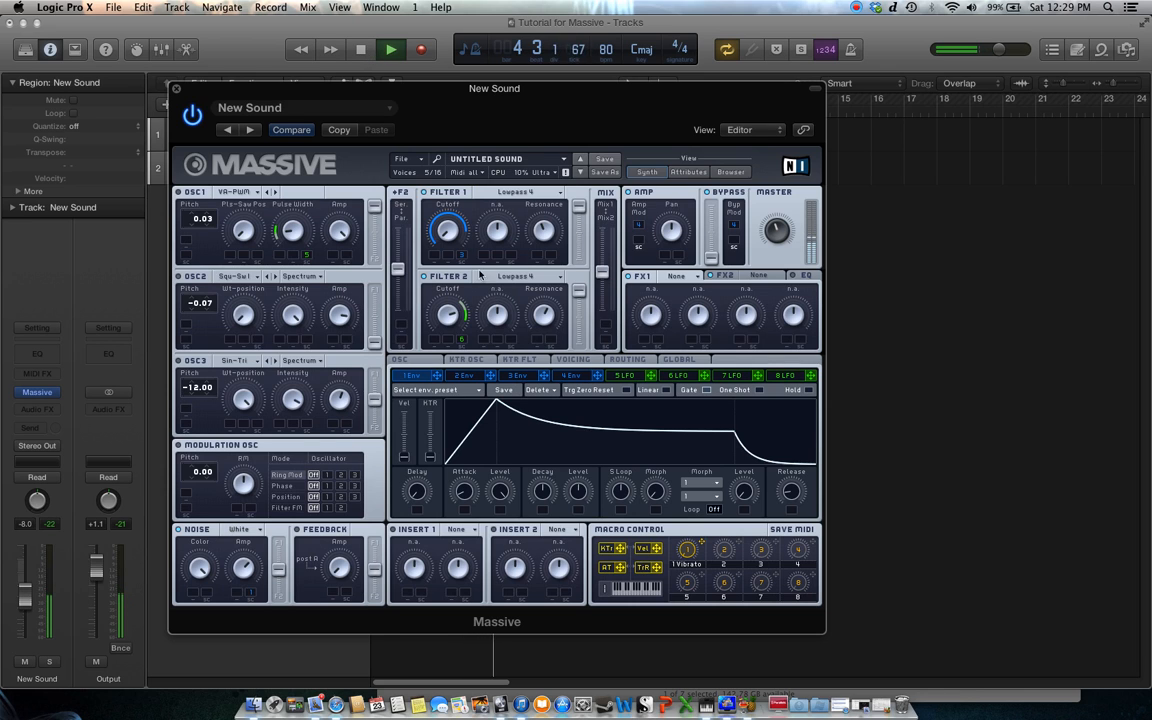
Route the noise generator fully to Filter 2 while the region plays, and stop playback
left_click_drag(279, 571, 270, 613)
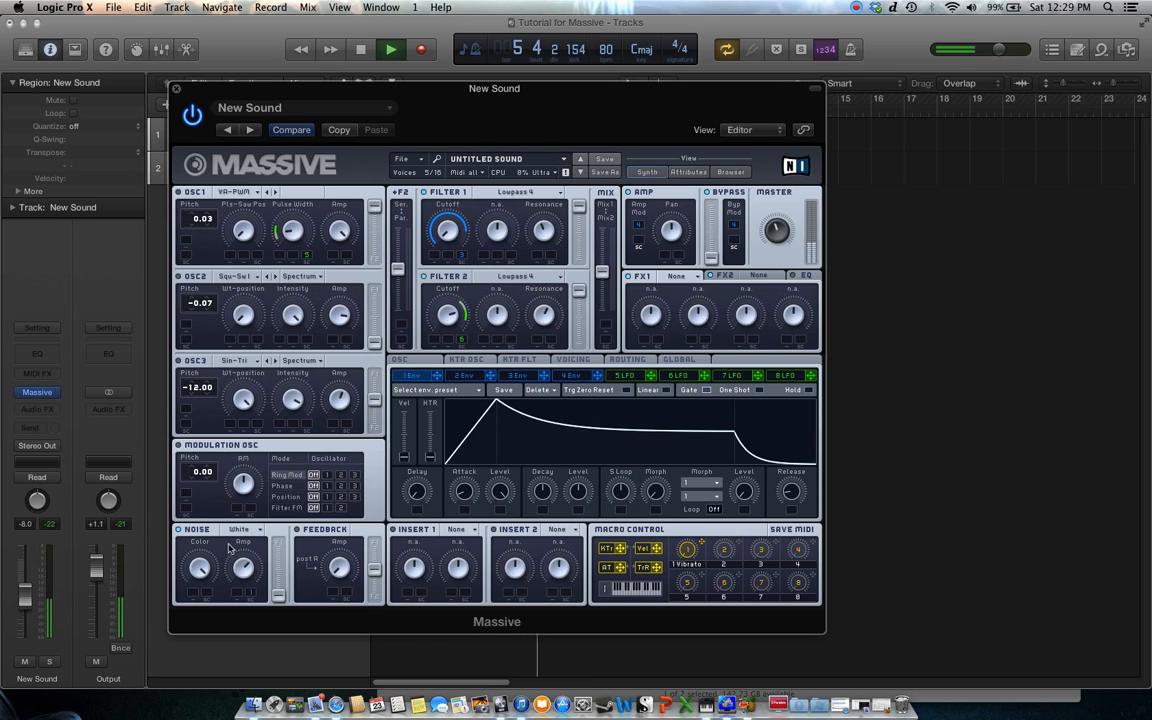
key("space")
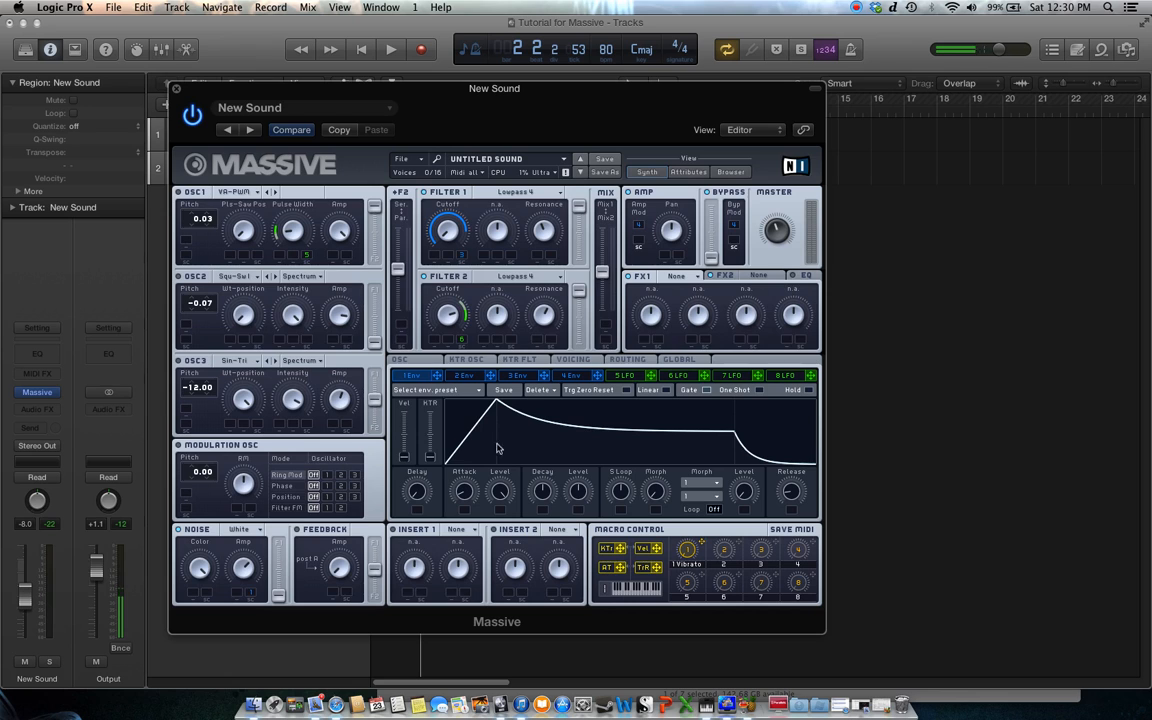
Lengthen envelope 1's delay and shorten its attack while comparing its curve with envelope 4
mouse_move(417, 491)
left_mouse_down()
mouse_move(424, 410)
mouse_move(424, 515)
left_mouse_up()
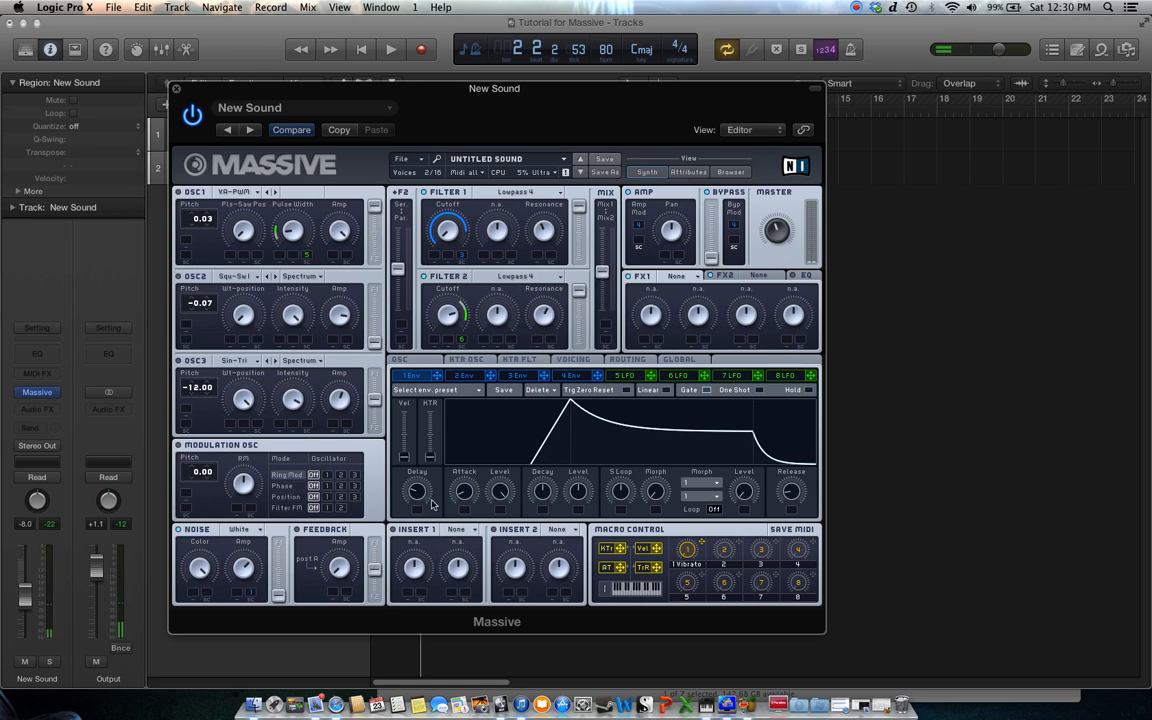
left_click_drag(415, 491, 415, 473)
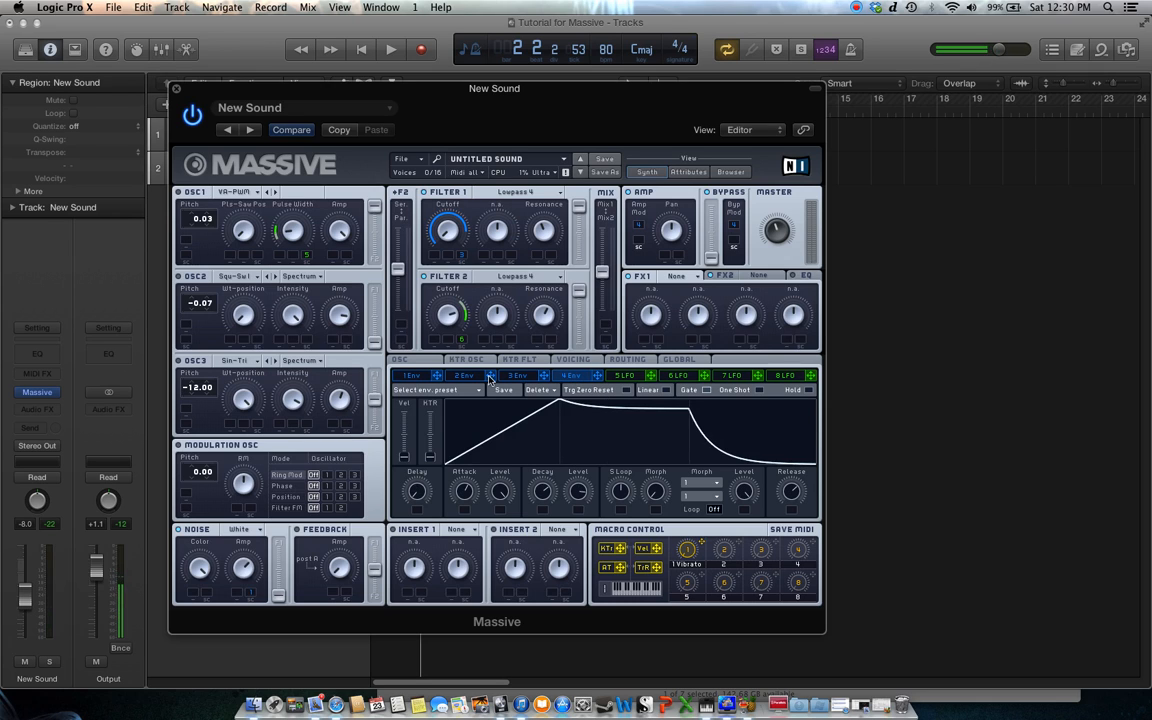
left_click(418, 375)
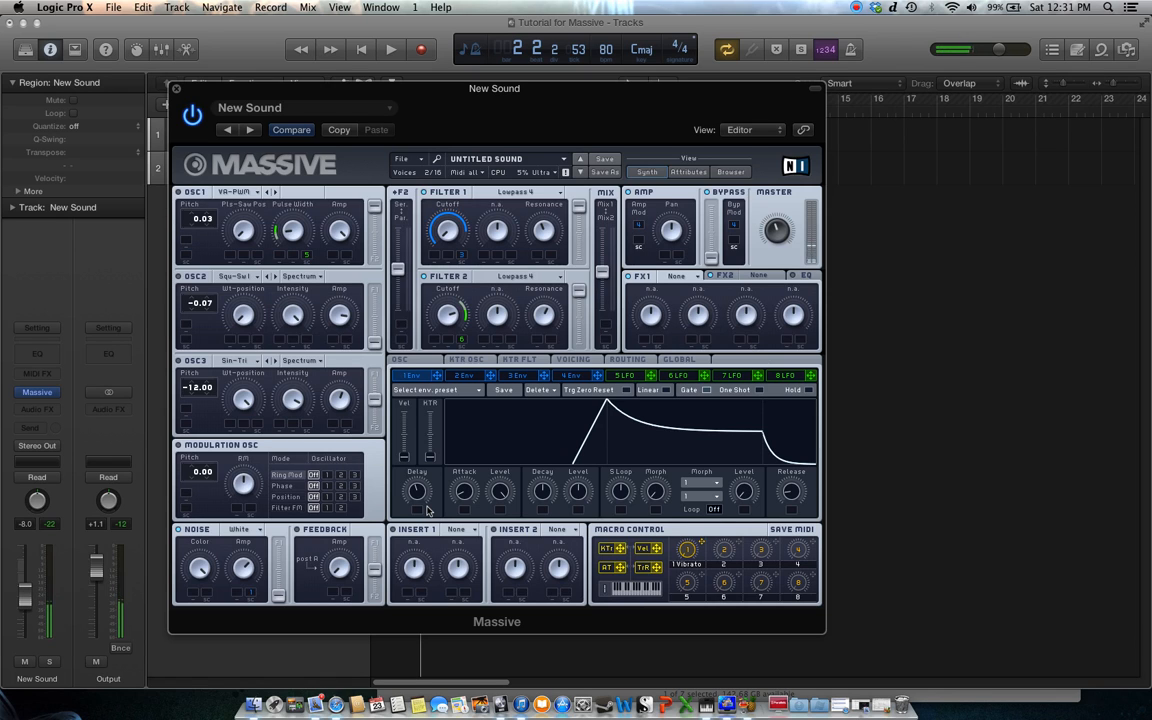
left_click_drag(420, 501, 420, 493)
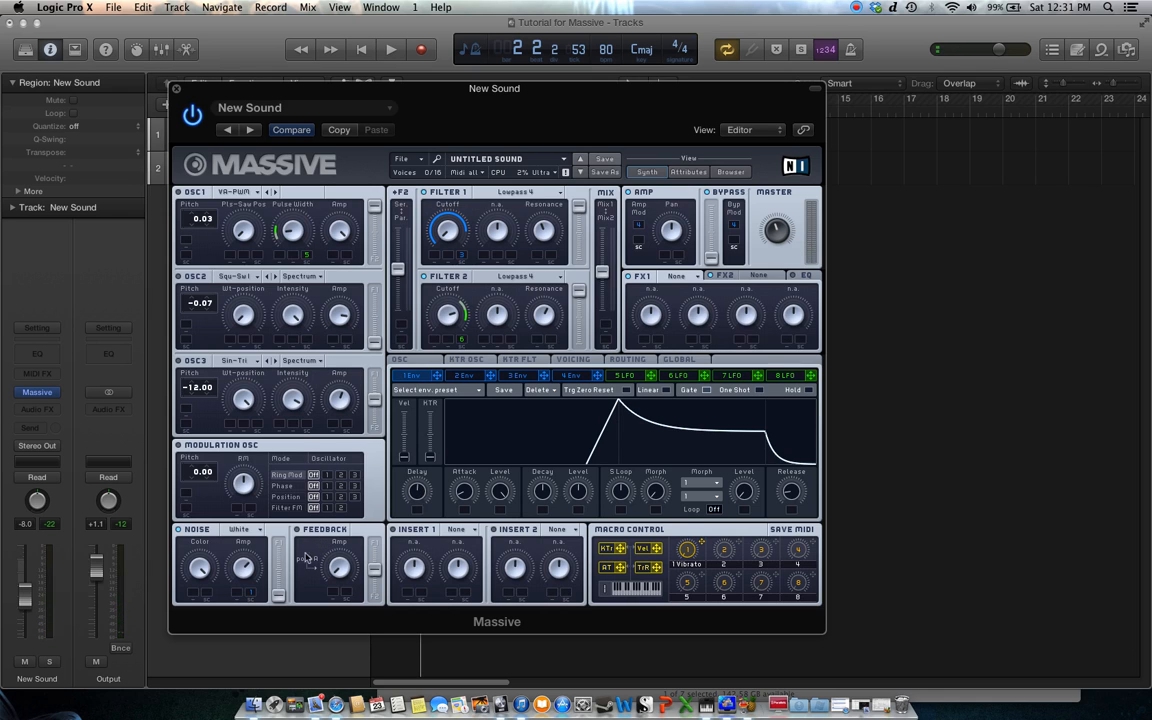
left_click(572, 377)
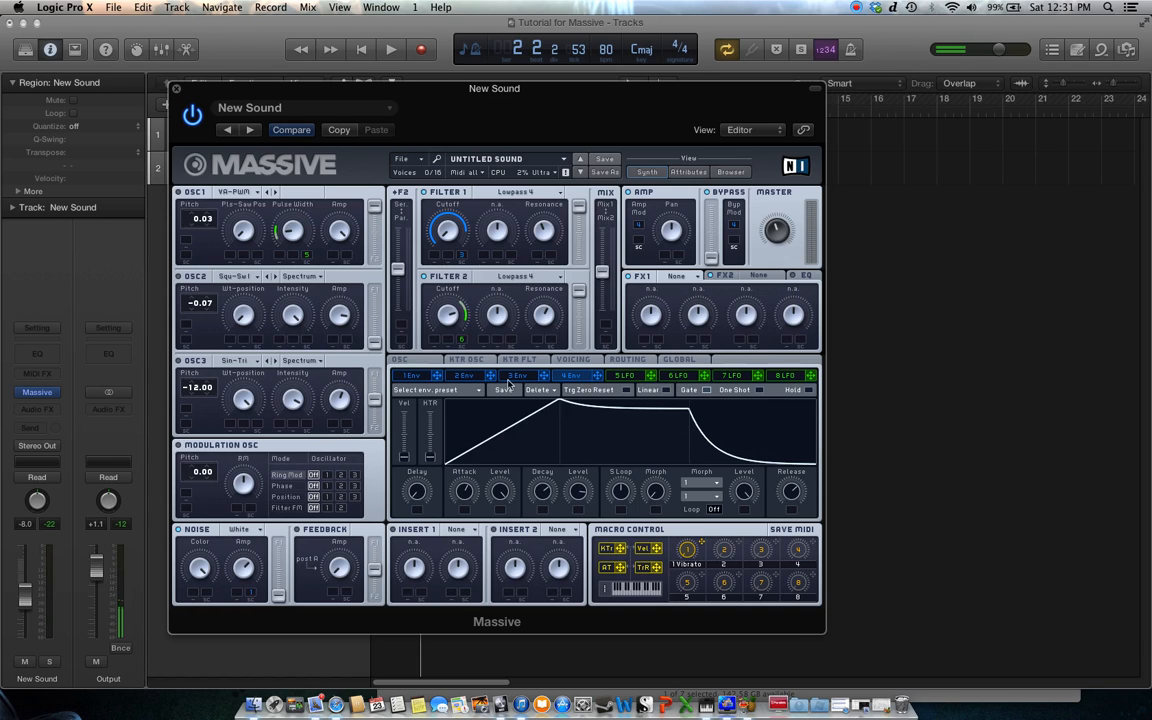
left_click(419, 377)
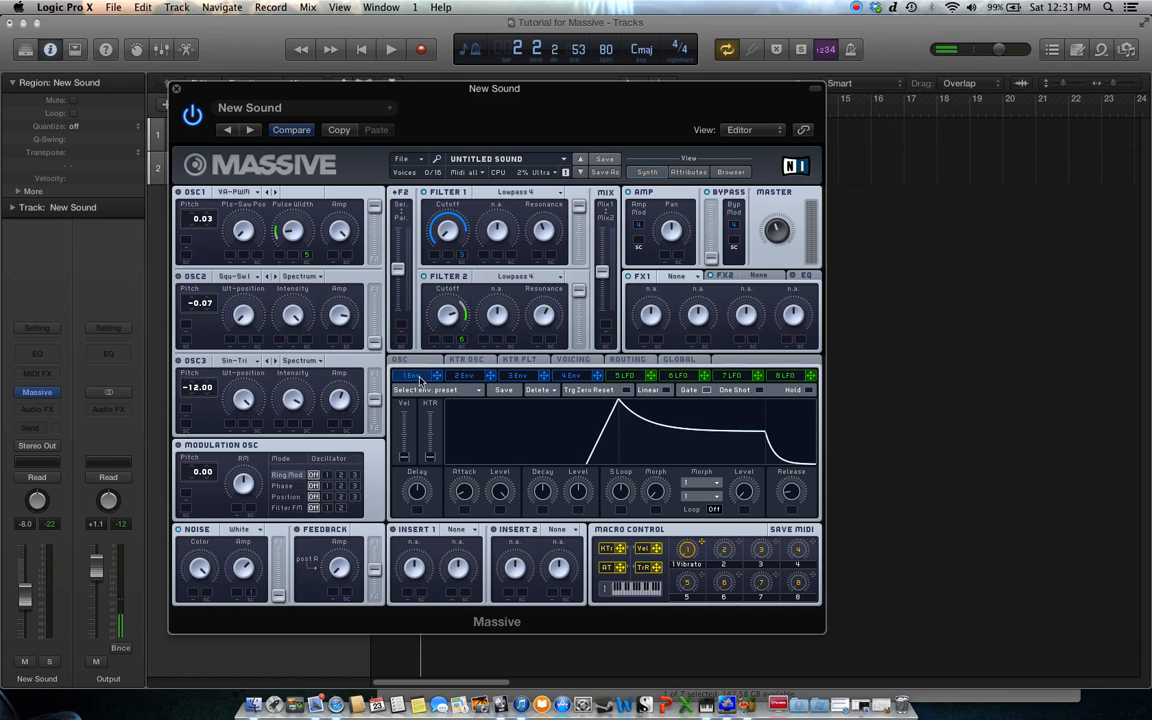
left_click_drag(470, 495, 430, 458)
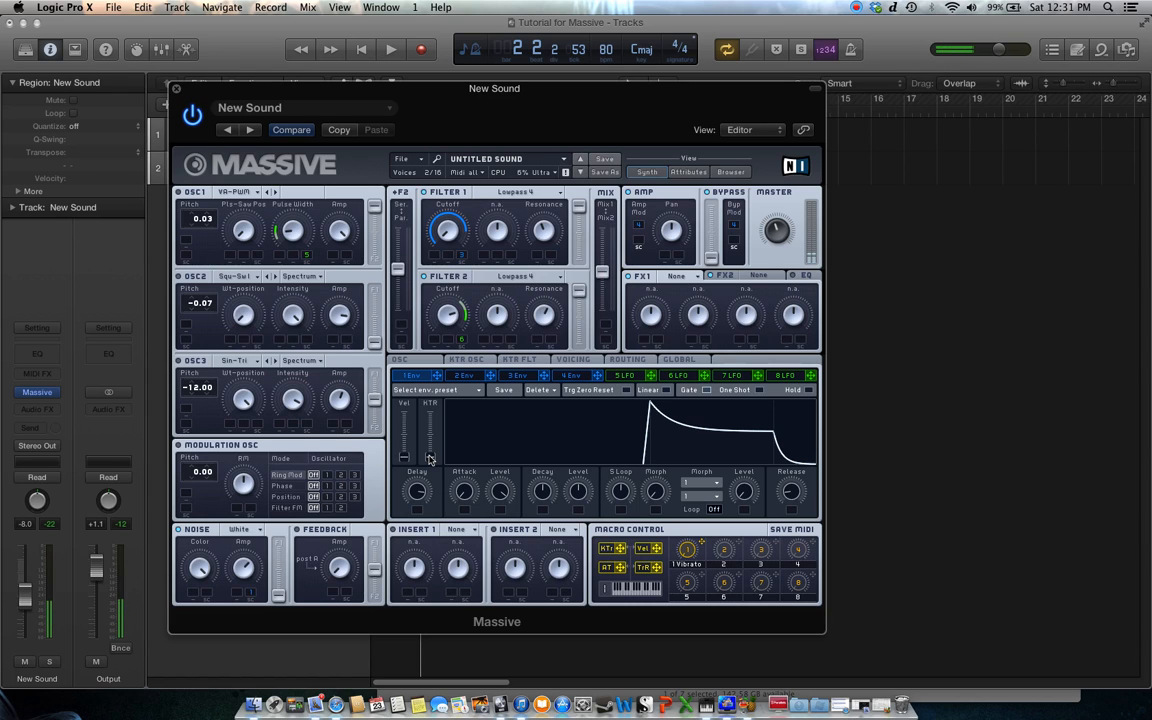
left_click_drag(421, 495, 420, 457)
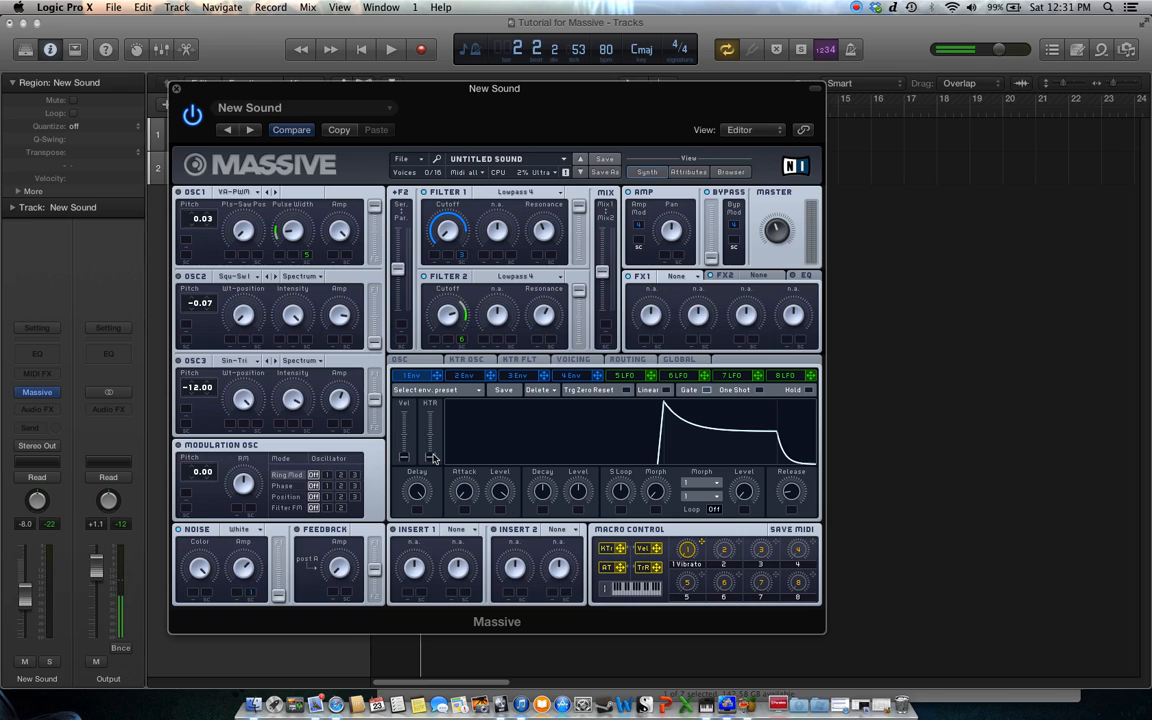
Recheck envelope 1 against envelope 4, and give envelope 1 a longer release and decay with the decay Level at minimum
left_click(568, 375)
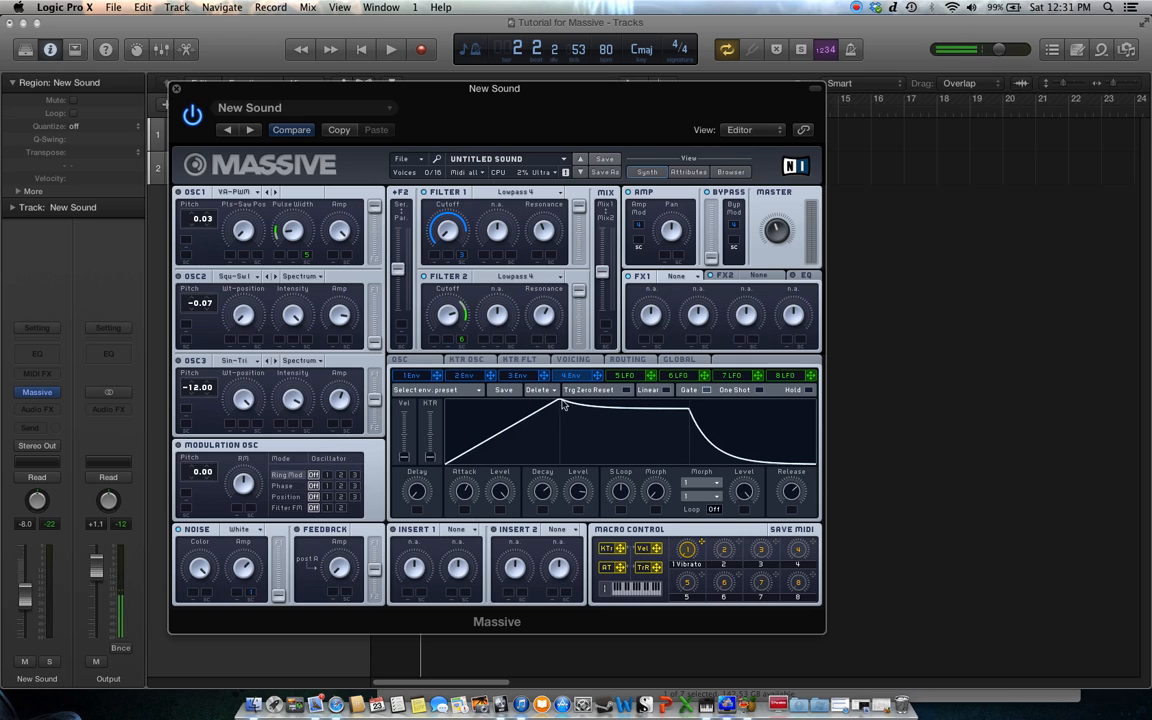
left_click(412, 375)
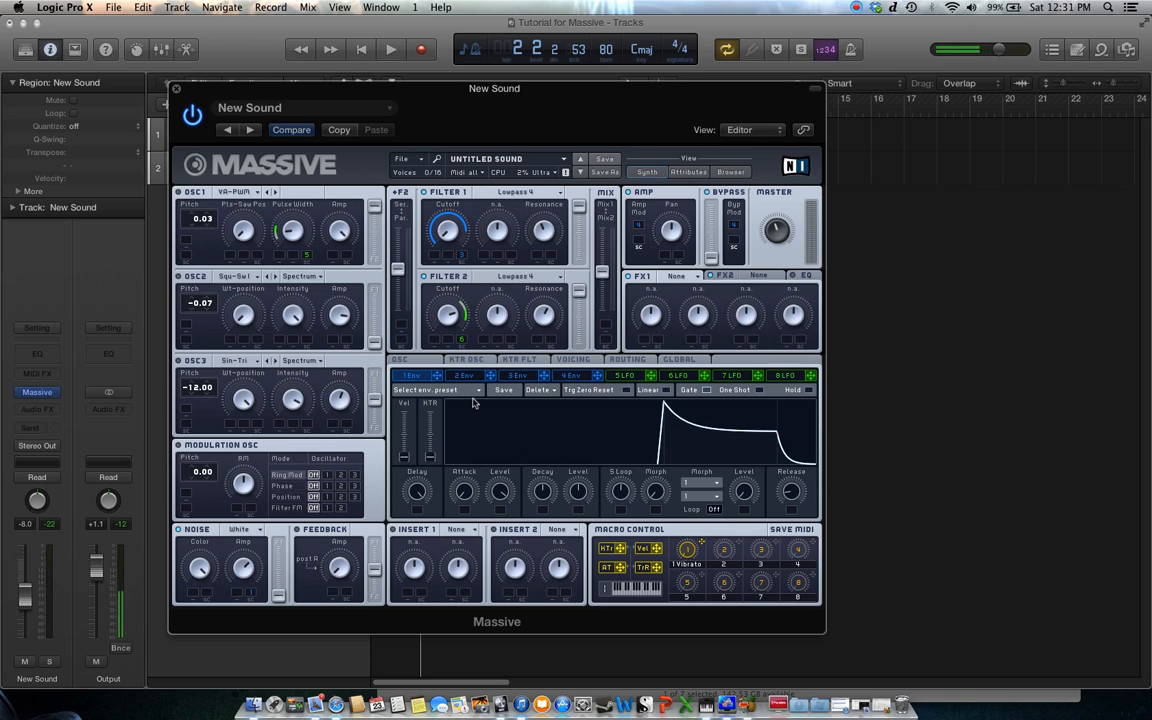
left_click(568, 375)
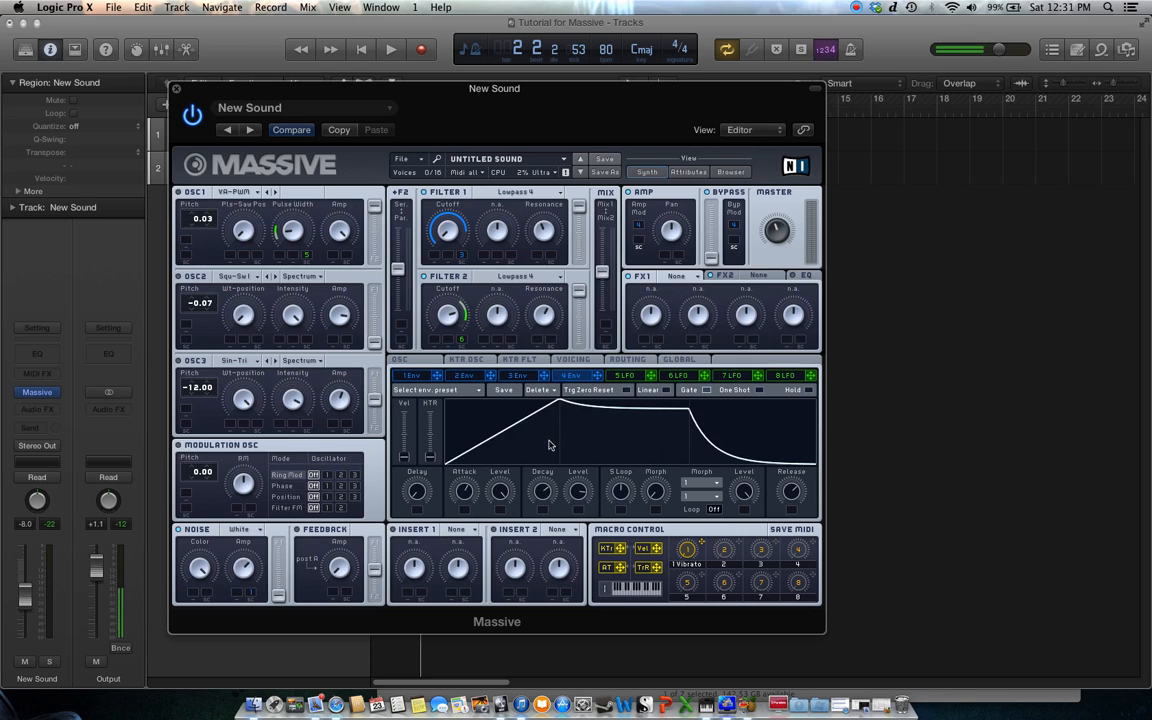
left_click(412, 376)
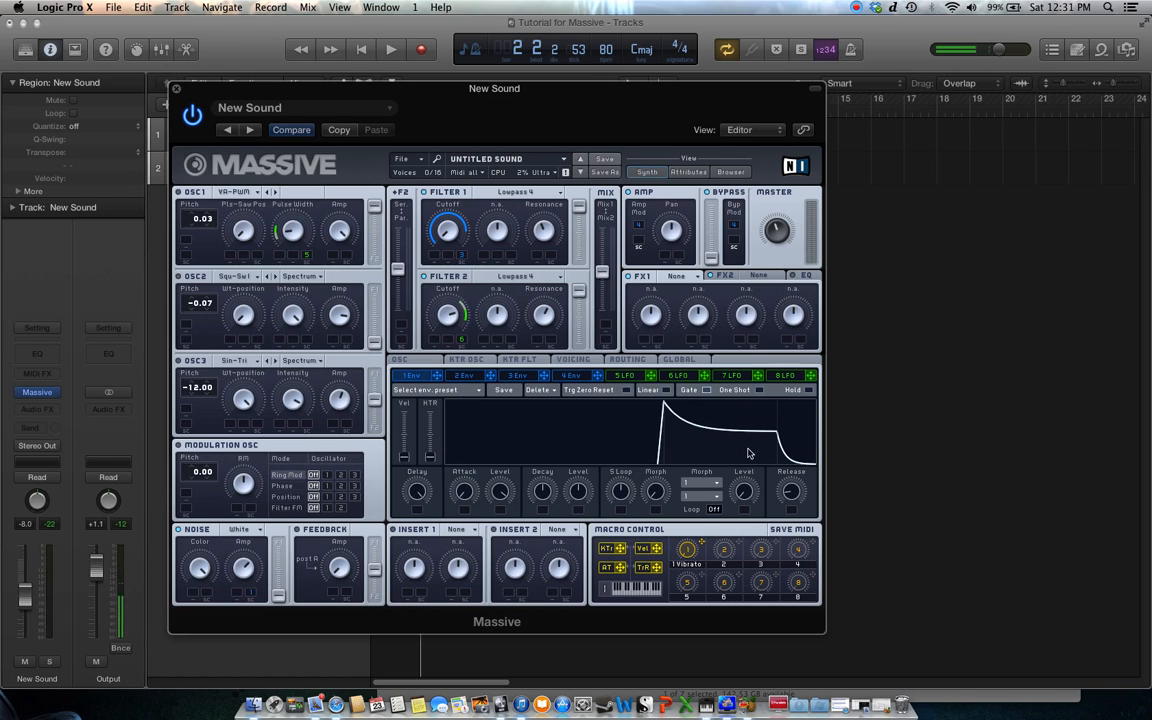
left_click_drag(797, 492, 798, 482)
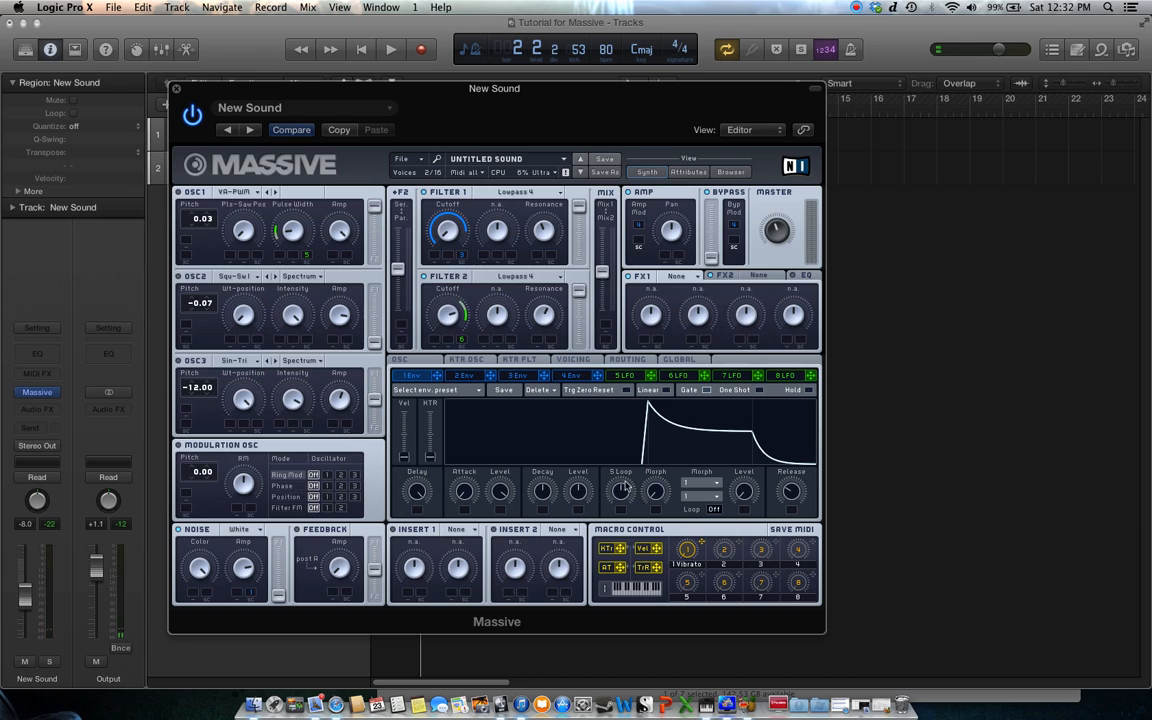
left_click_drag(576, 491, 579, 548)
left_click_drag(547, 491, 548, 448)
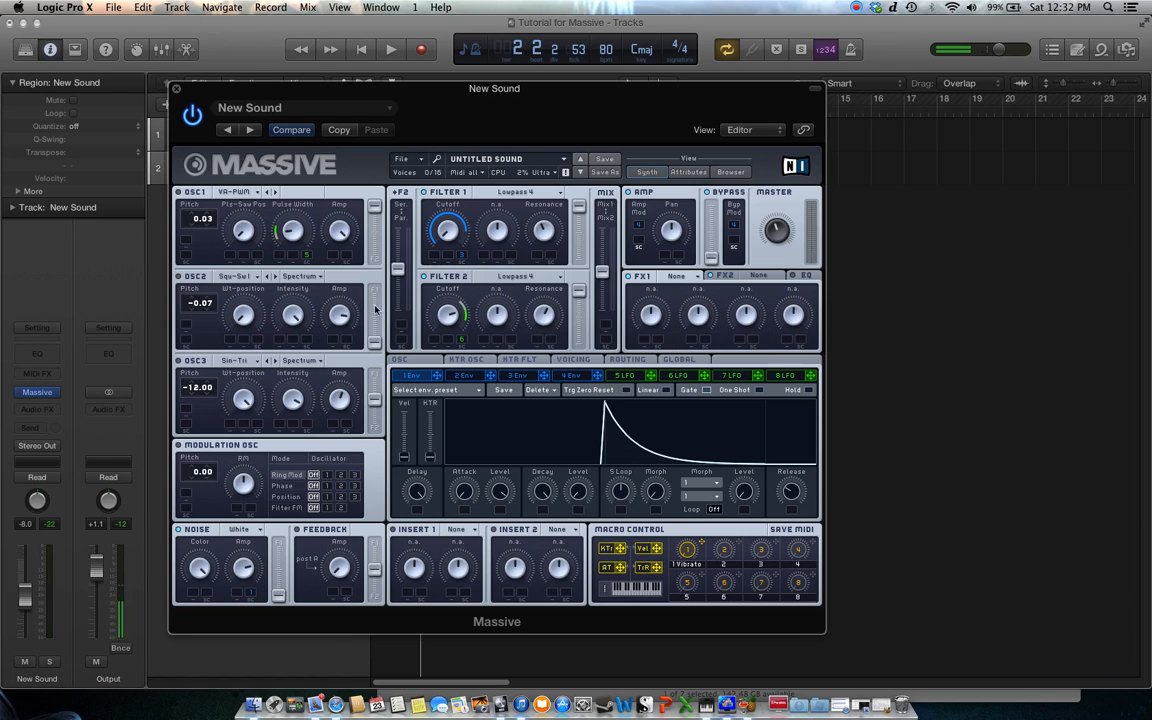
Turn the noise generator's Amp down to zero and give envelope 1 the full modulation range over it
left_click_drag(394, 86, 385, 50)
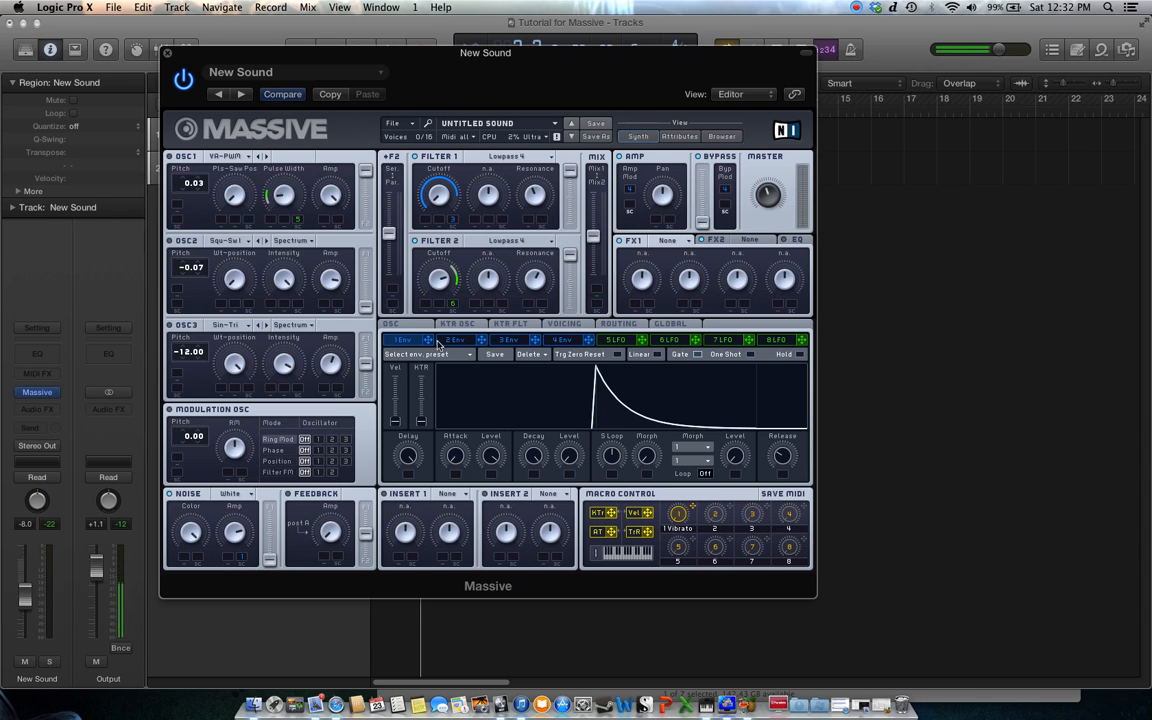
mouse_move(245, 560)
left_mouse_down()
mouse_move(246, 540)
mouse_move(247, 562)
left_mouse_up()
left_click_drag(239, 538, 281, 658)
left_click_drag(245, 556, 251, 401)
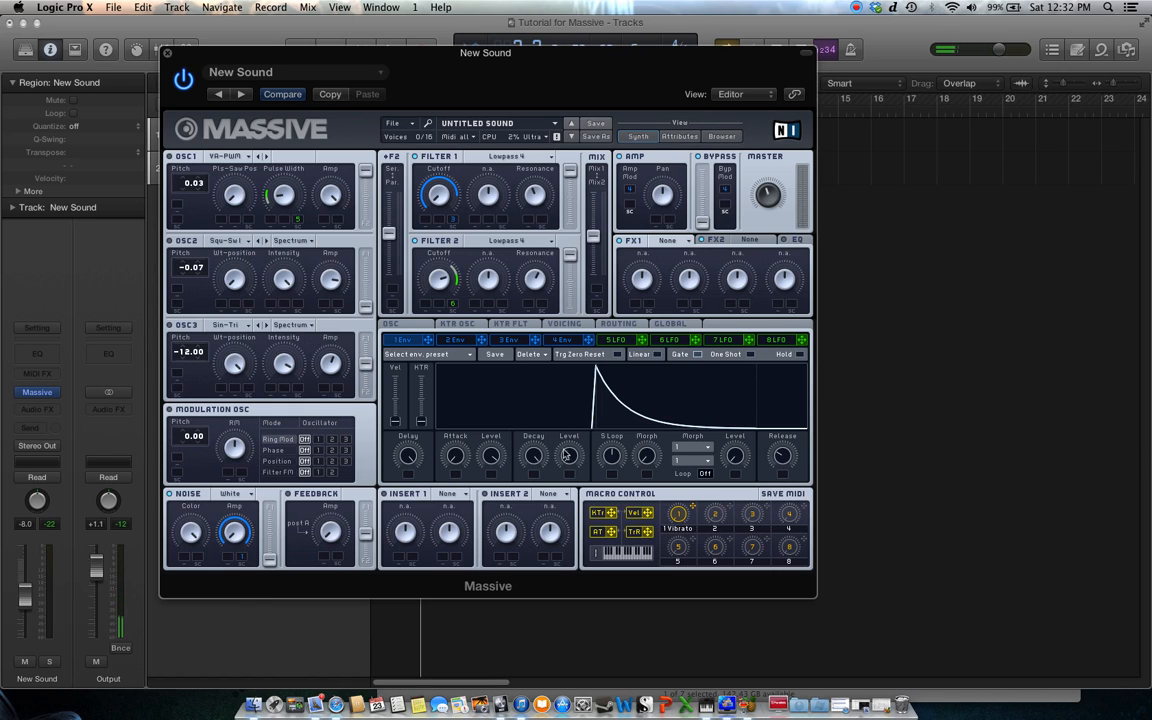
Lengthen envelope 1's release and fine-tune its delay and decay times
left_click_drag(407, 458, 414, 500)
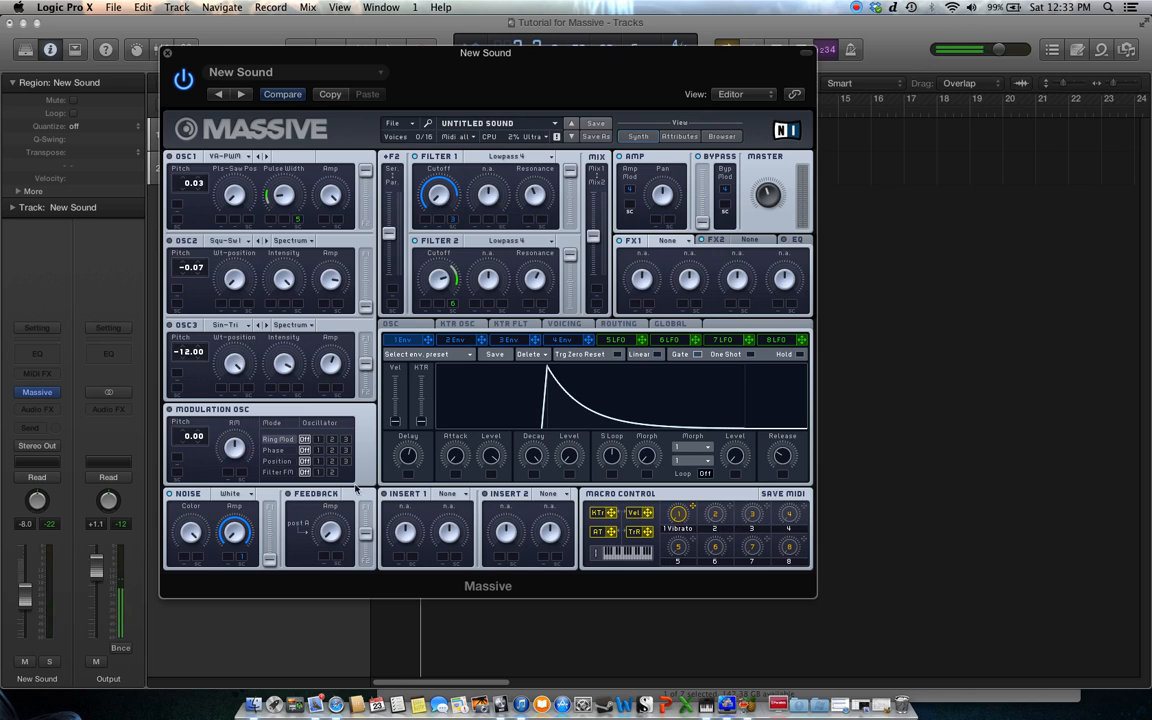
left_click_drag(780, 459, 786, 418)
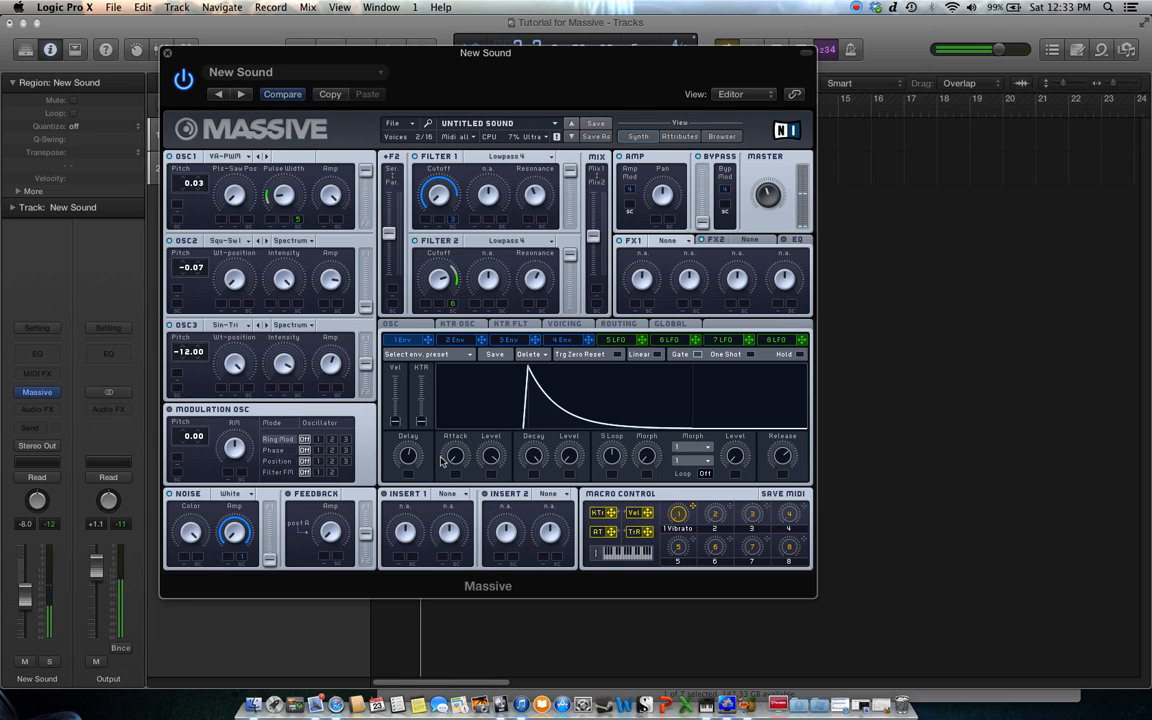
left_click_drag(410, 455, 414, 424)
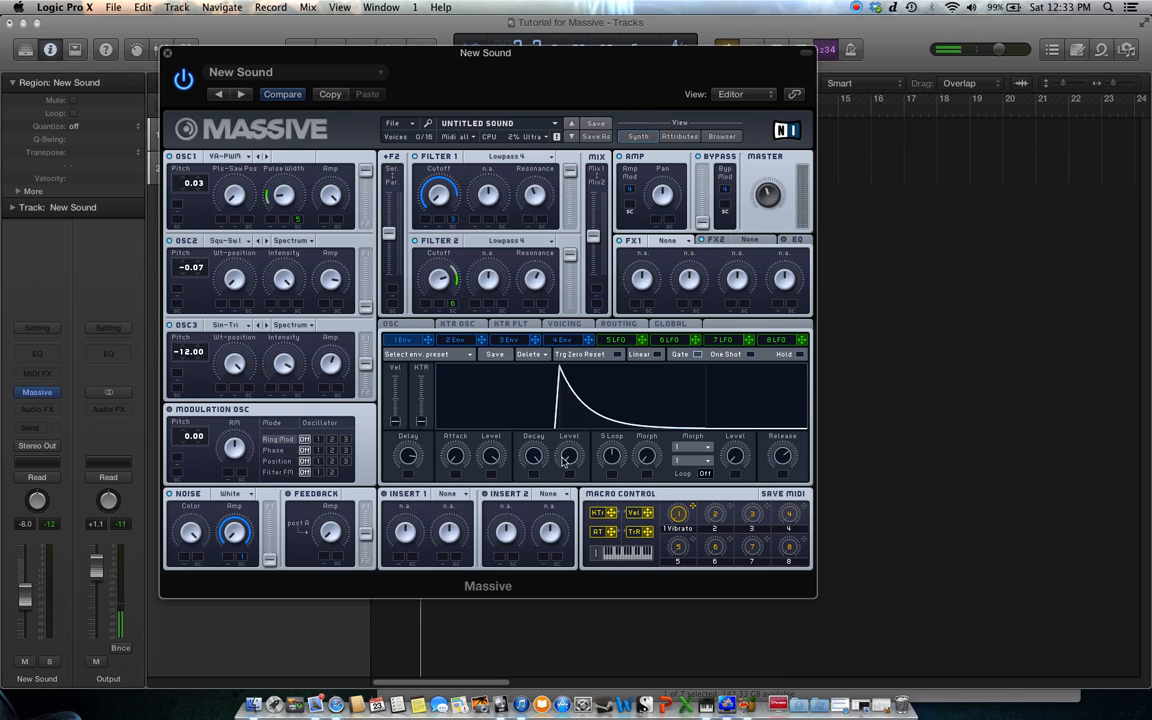
left_click_drag(539, 459, 539, 522)
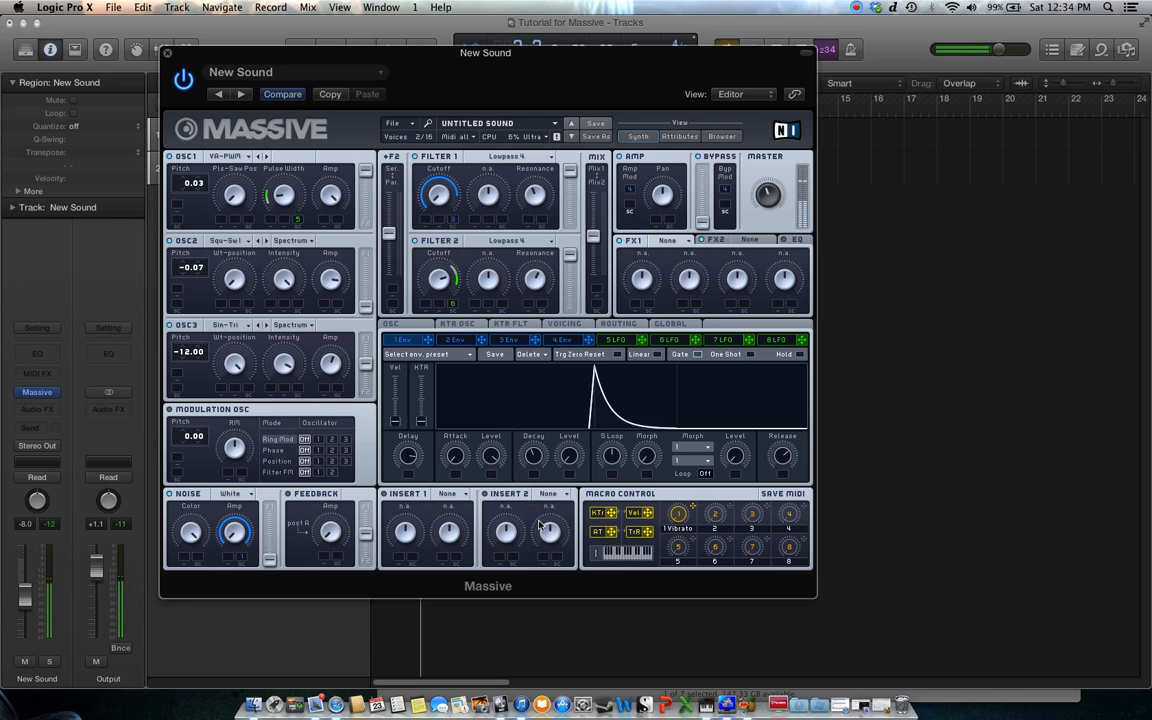
left_click_drag(540, 458, 535, 428)
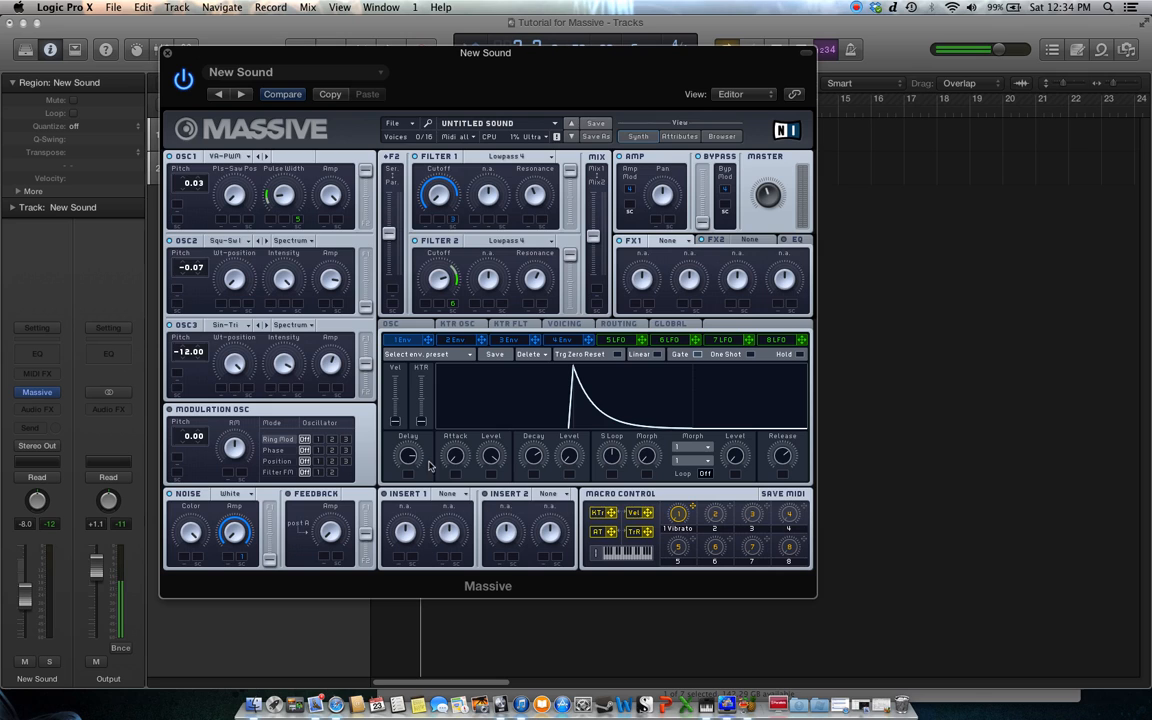
Lengthen envelope 1's attack and decay for a slower noise swell, and audition the region
left_click_drag(460, 459, 459, 455)
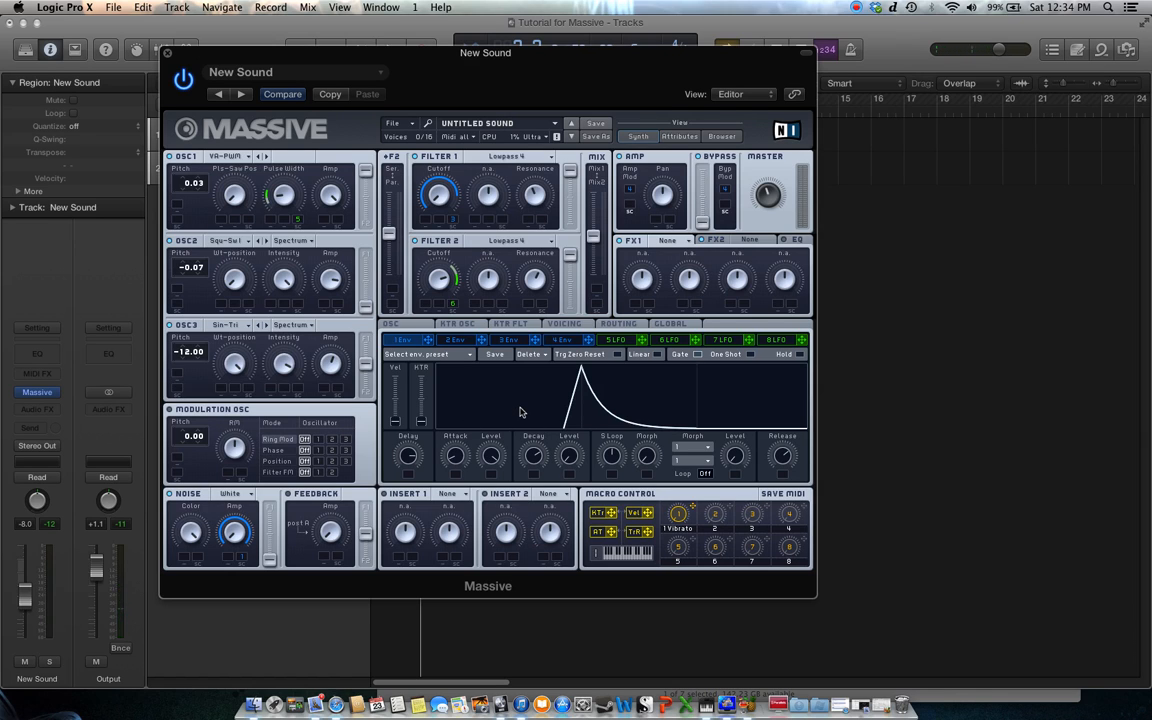
left_click_drag(455, 456, 465, 401)
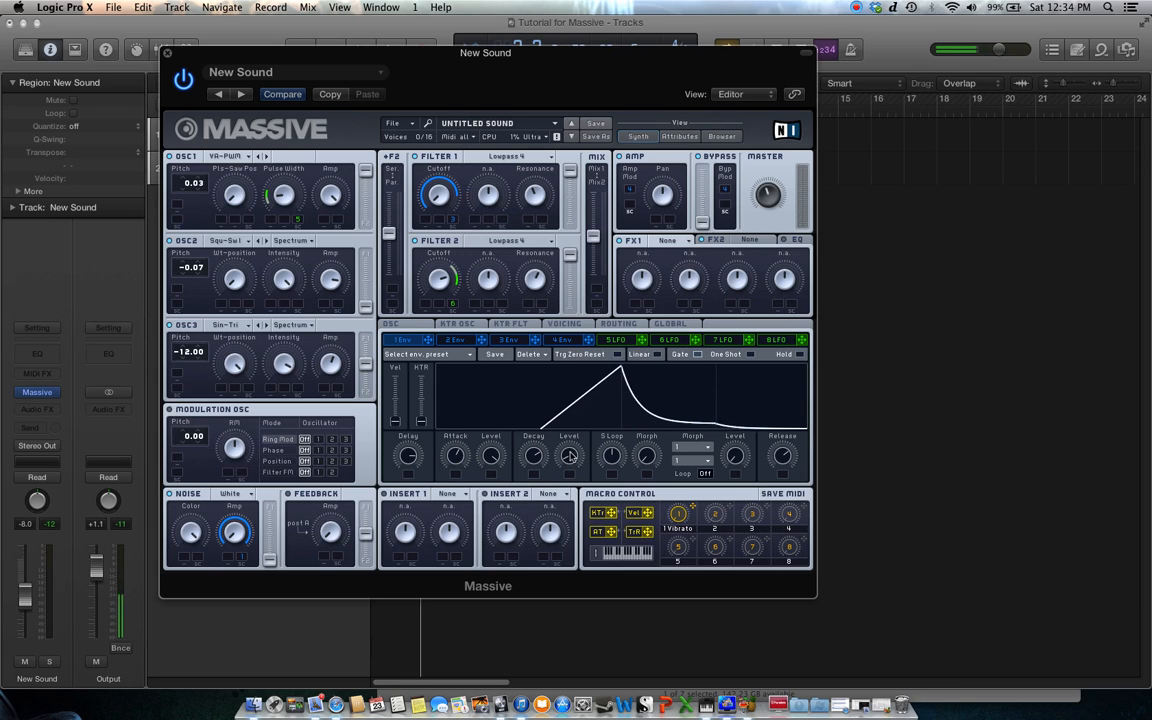
left_click_drag(536, 458, 537, 451)
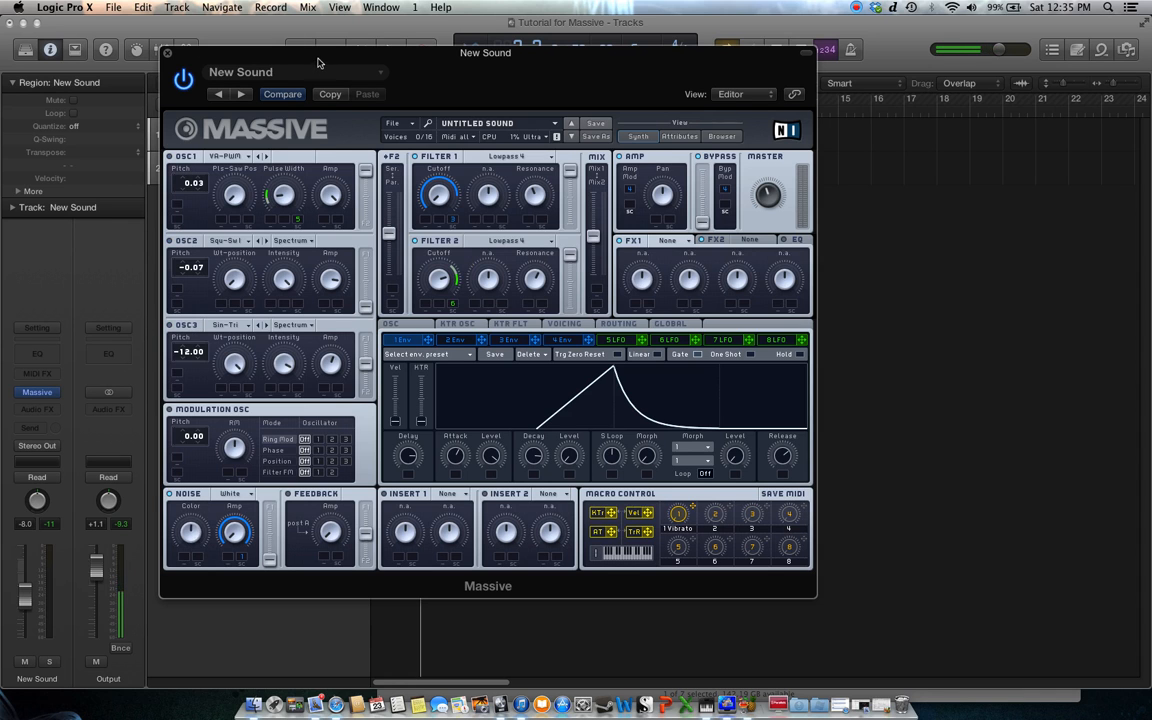
left_click_drag(319, 64, 320, 96)
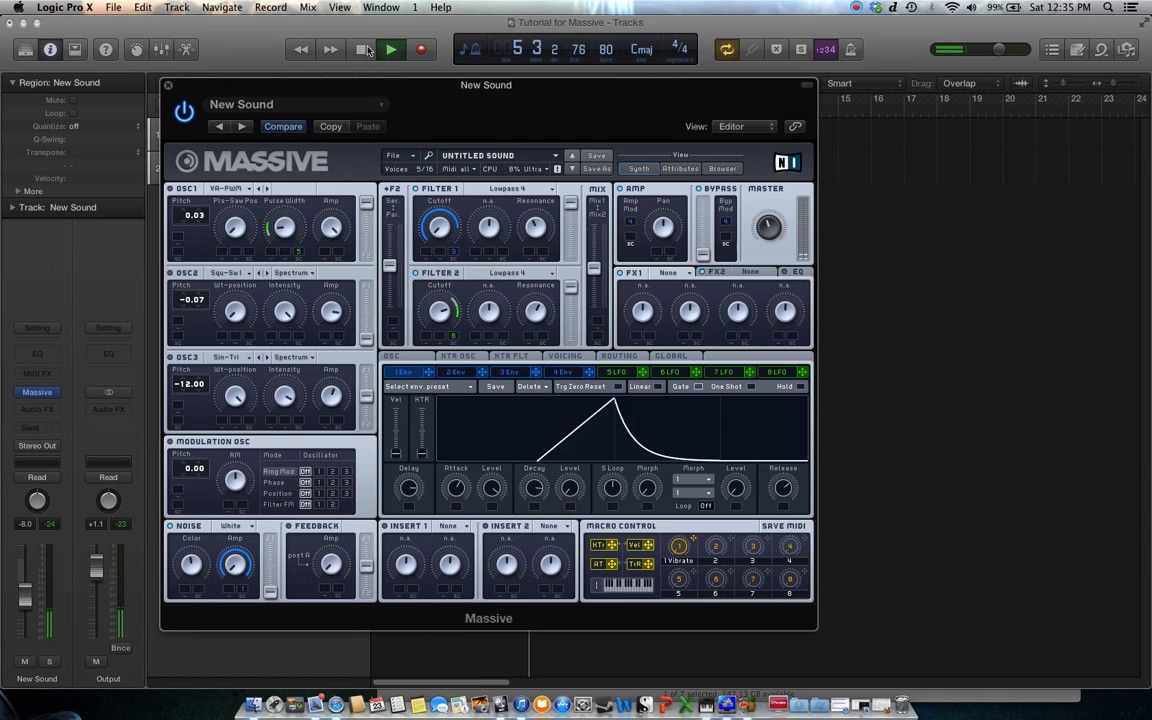
key("space")
Assign LFO 7 to the noise generator's Color with full modulation range and play the region briefly
left_click(727, 374)
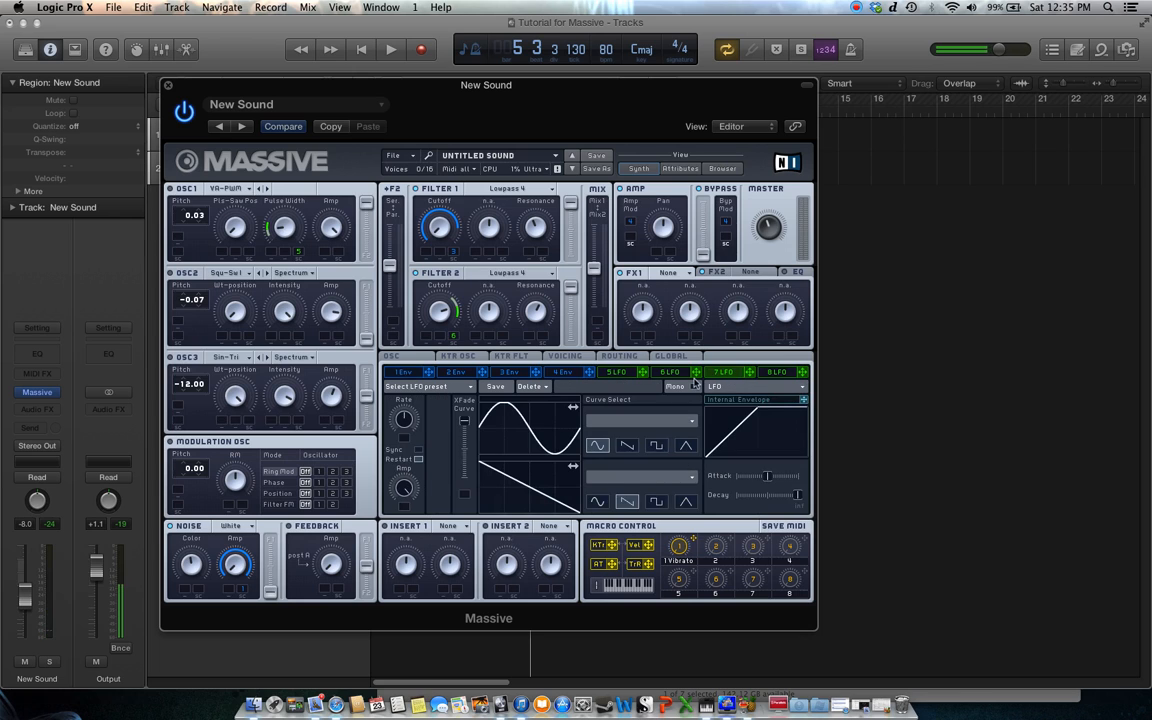
left_click_drag(362, 549, 190, 563)
left_click(389, 49)
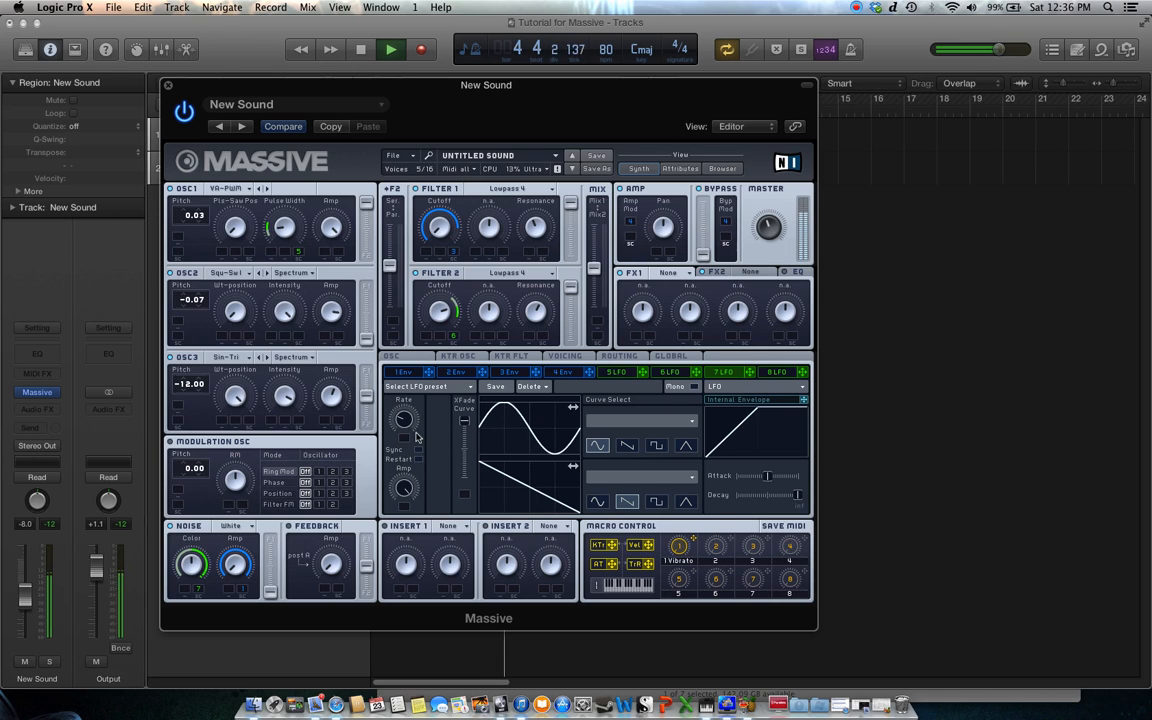
left_click(368, 52)
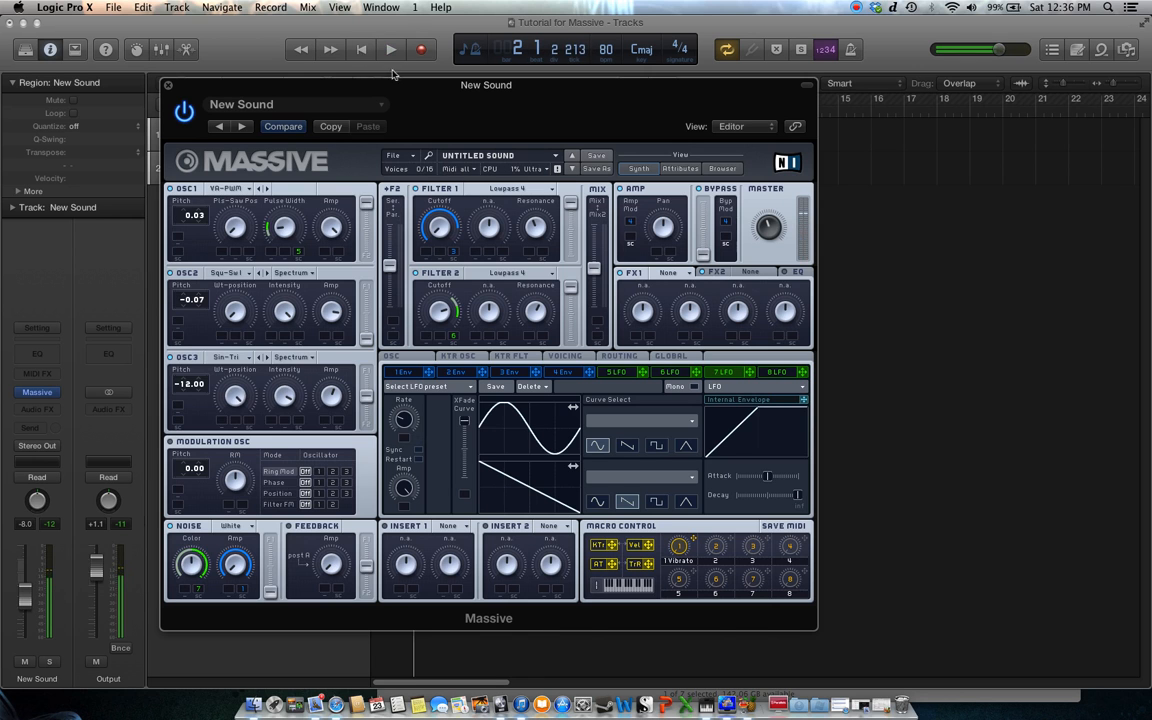
left_click_drag(411, 89, 523, 103)
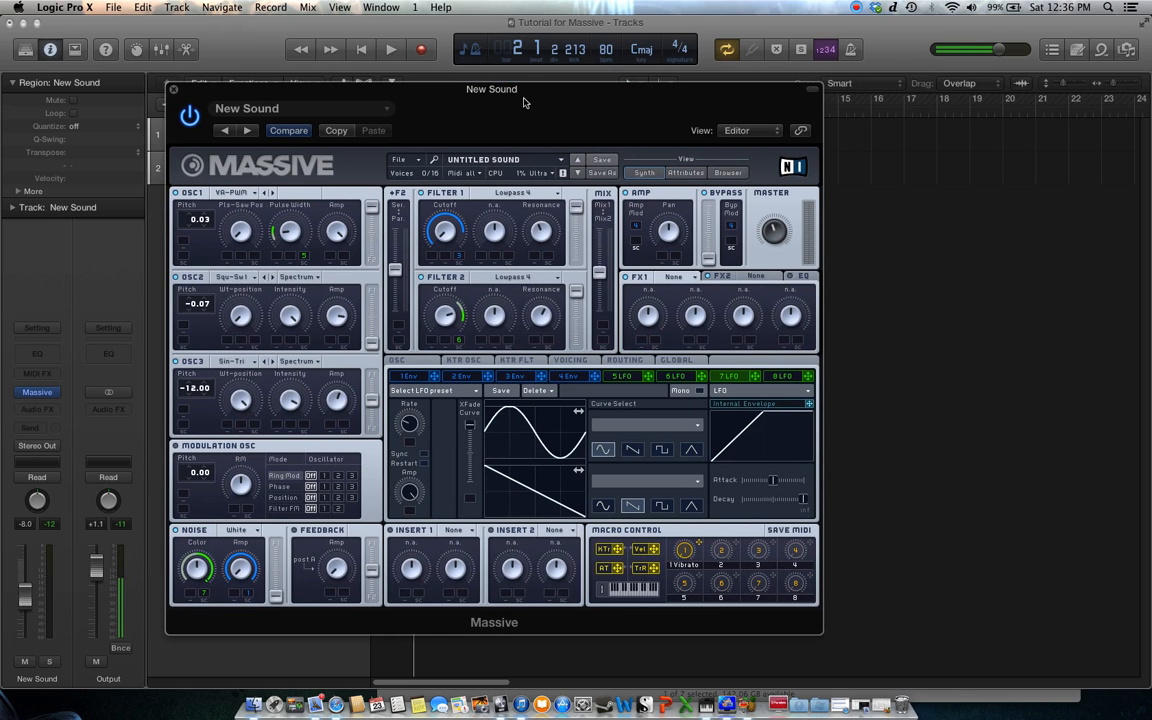